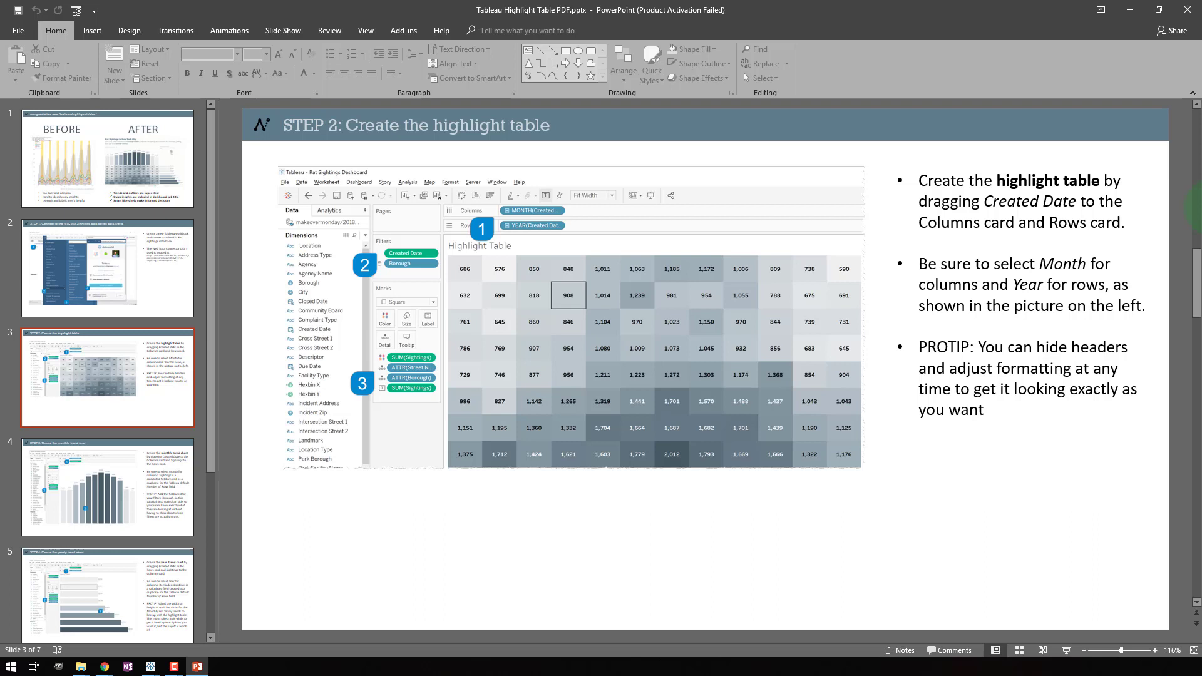
# Step: Look through the tutorial slides on creating the monthly trend chart and the yearly trend chart
pyautogui.press('Down')
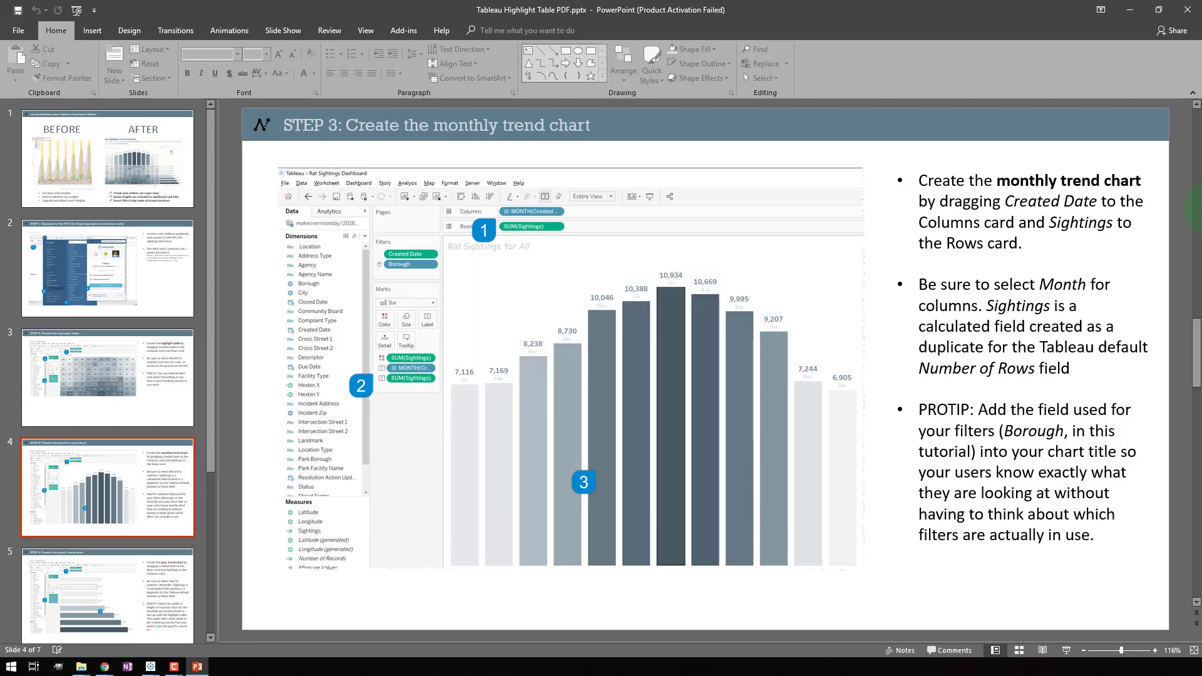
pyautogui.press('Down')
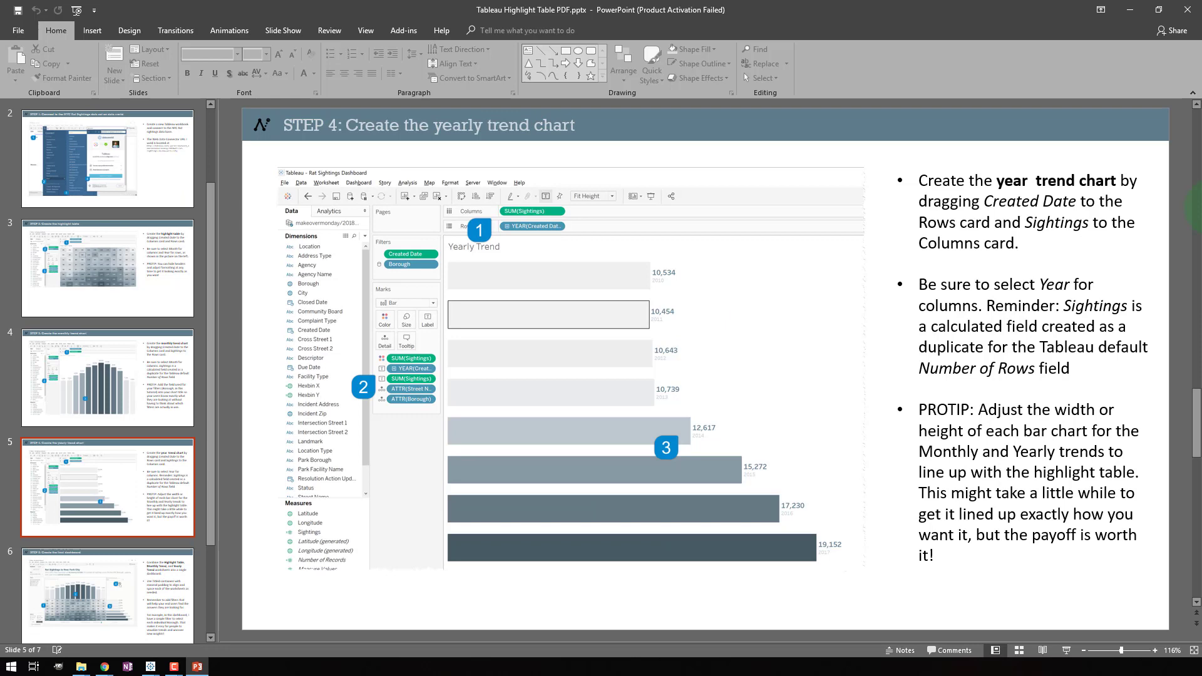
pyautogui.press('Down')
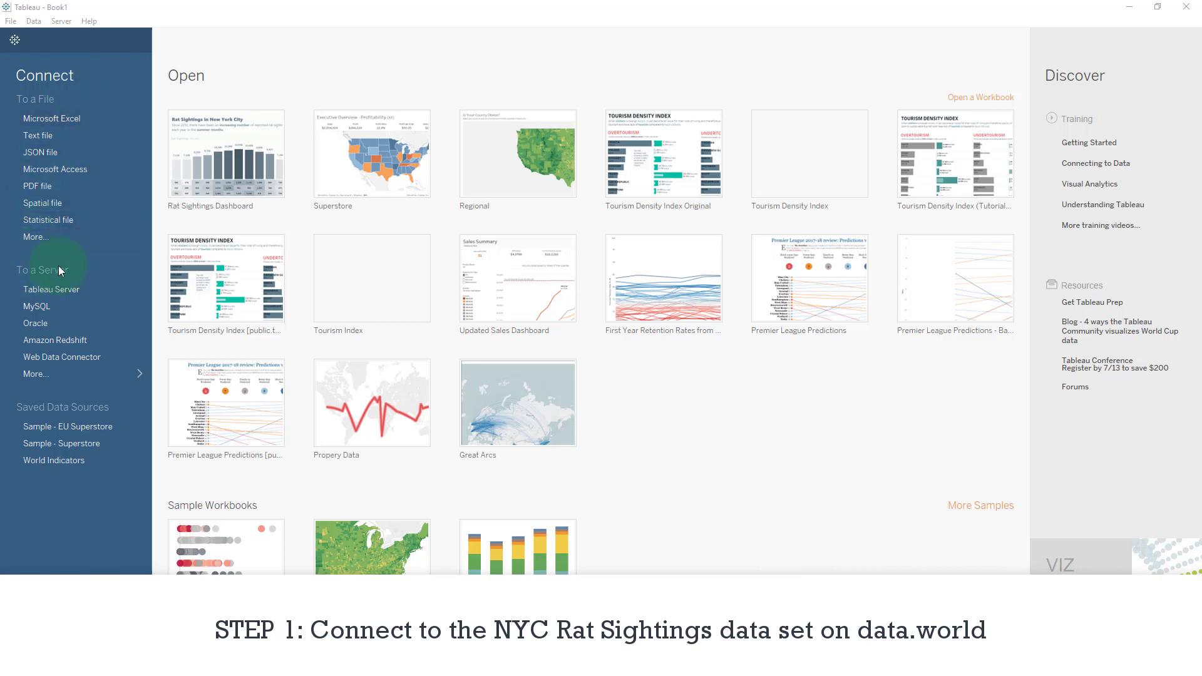
# Step: Switch to Tableau and connect through the data.world web data connector to the makeovermonday/2018w27-rat-sightings-in-new-york-city dataset
pyautogui.click(47, 357)
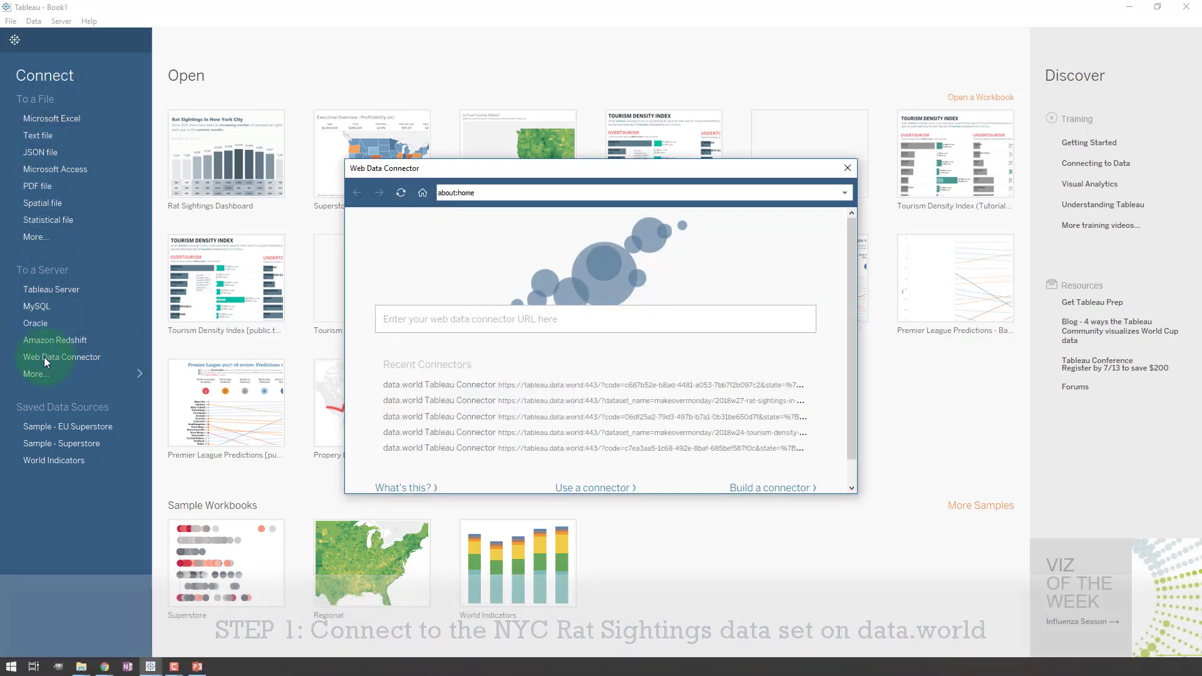
pyautogui.click(451, 383)
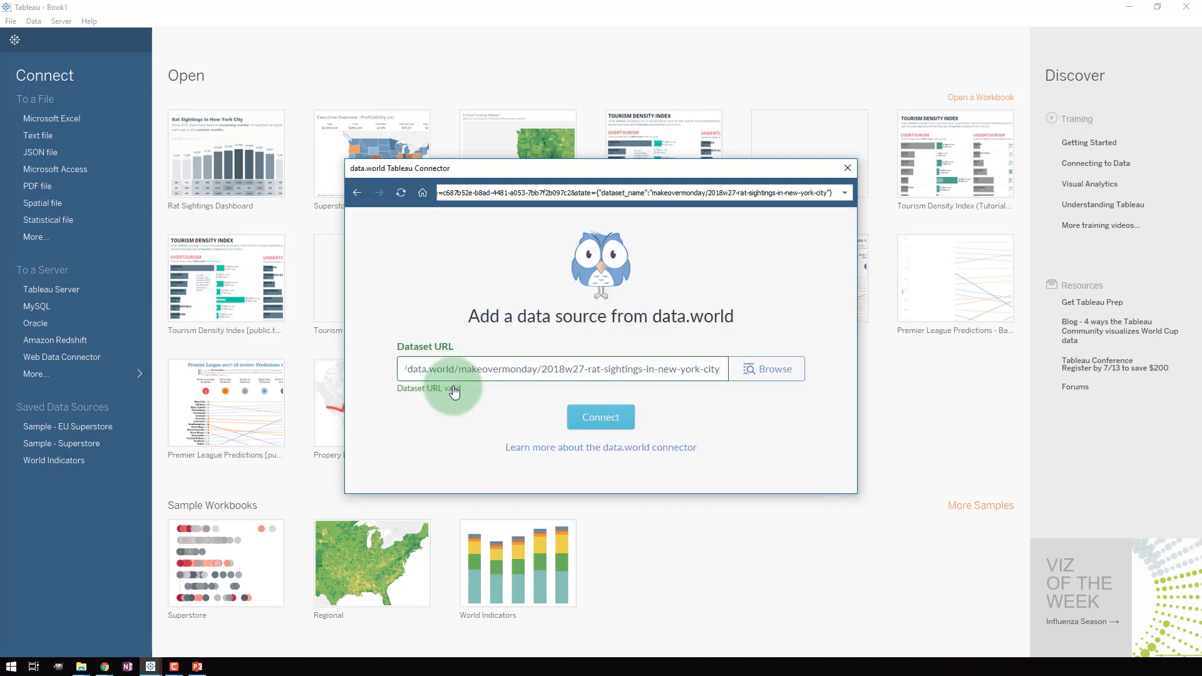
pyautogui.click(526, 367)
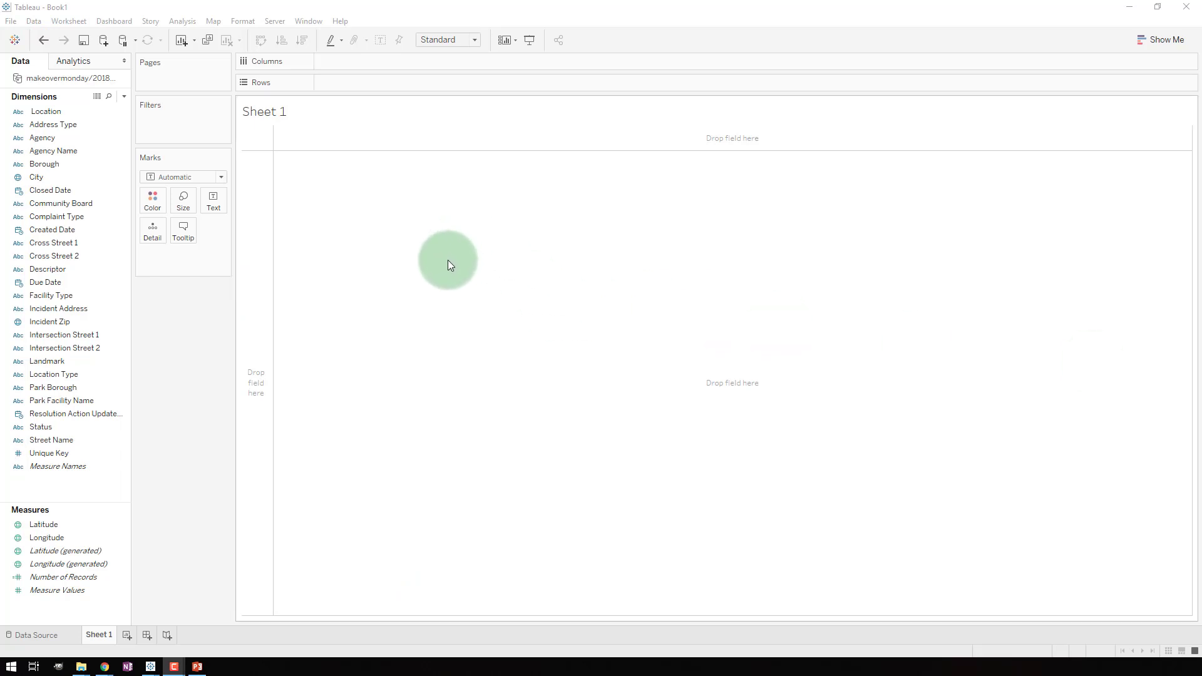
pyautogui.click(58, 308)
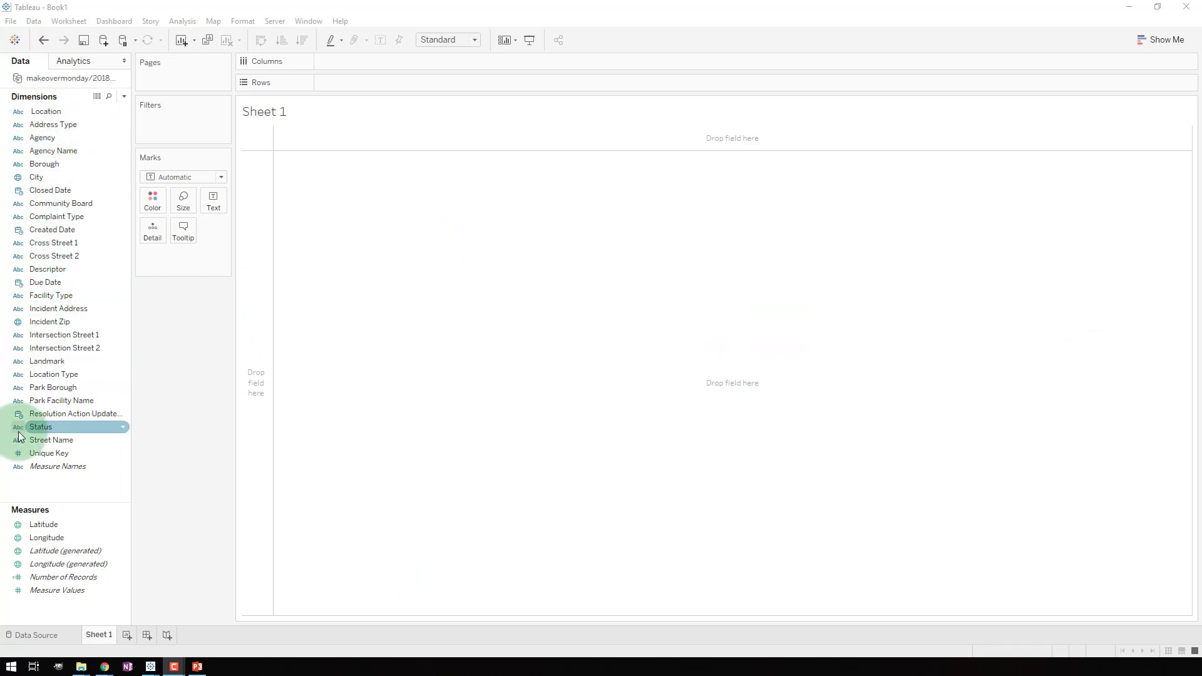
pyautogui.click(58, 593)
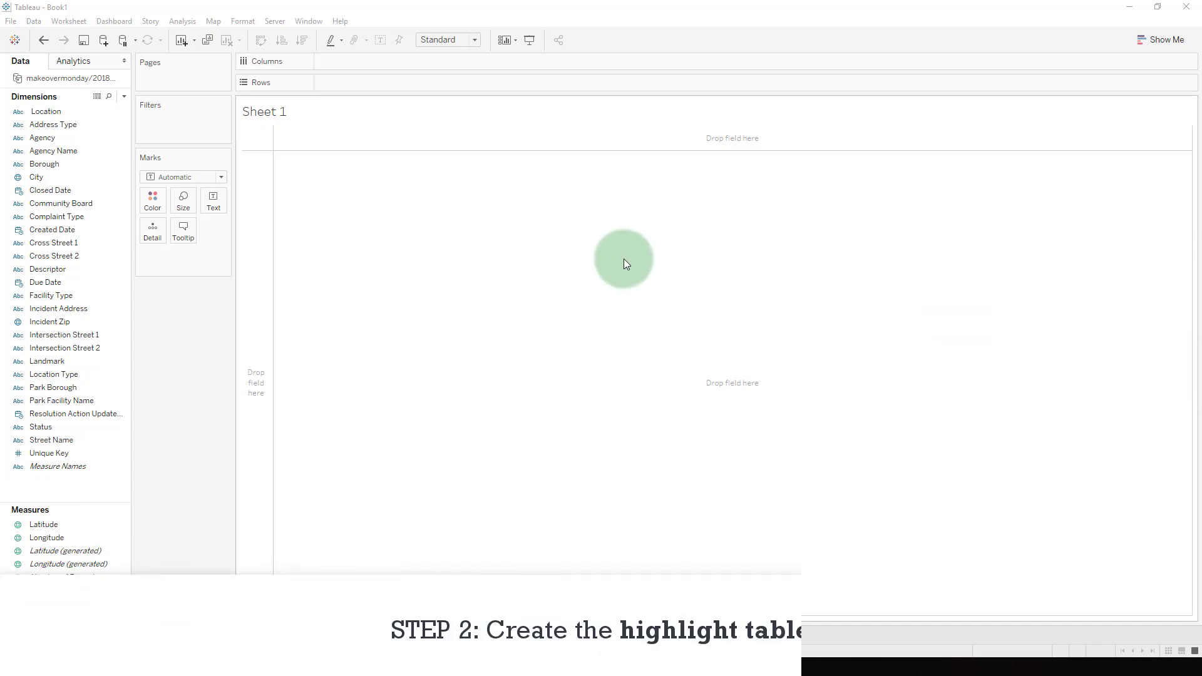
# Step: Place Created Date on Columns as the discrete MONTH(Created Date)
pyautogui.click(45, 257)
pyautogui.click(49, 232)
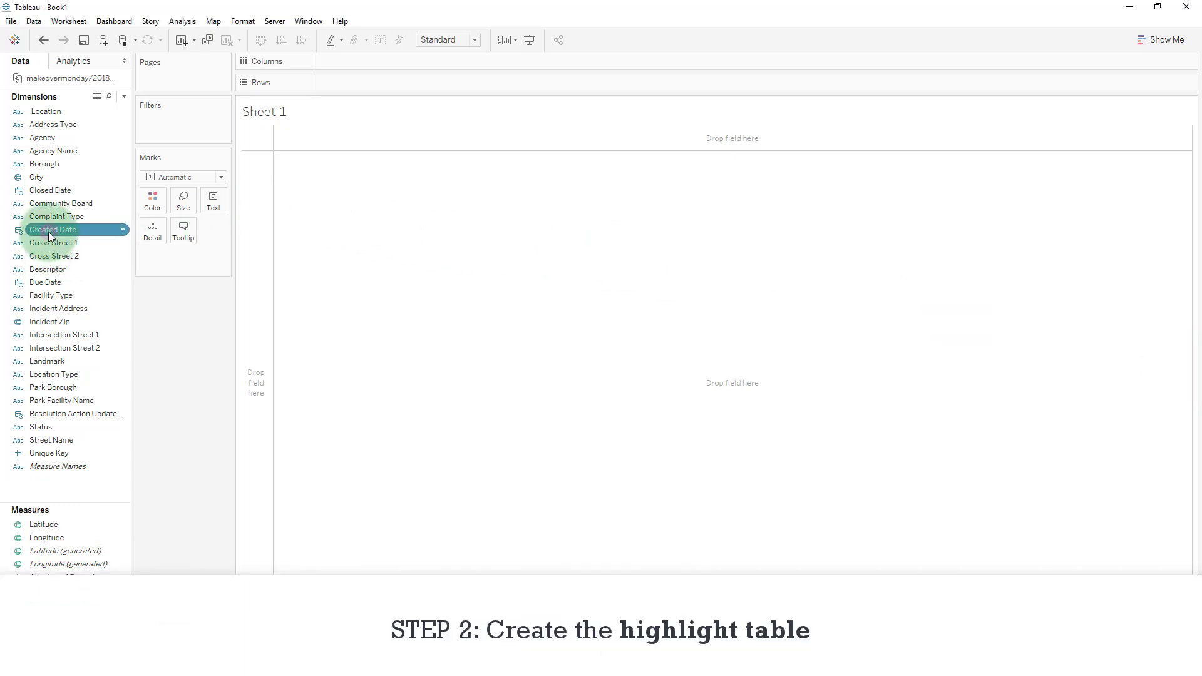
pyautogui.moveTo(48, 232); pyautogui.dragTo(354, 65)
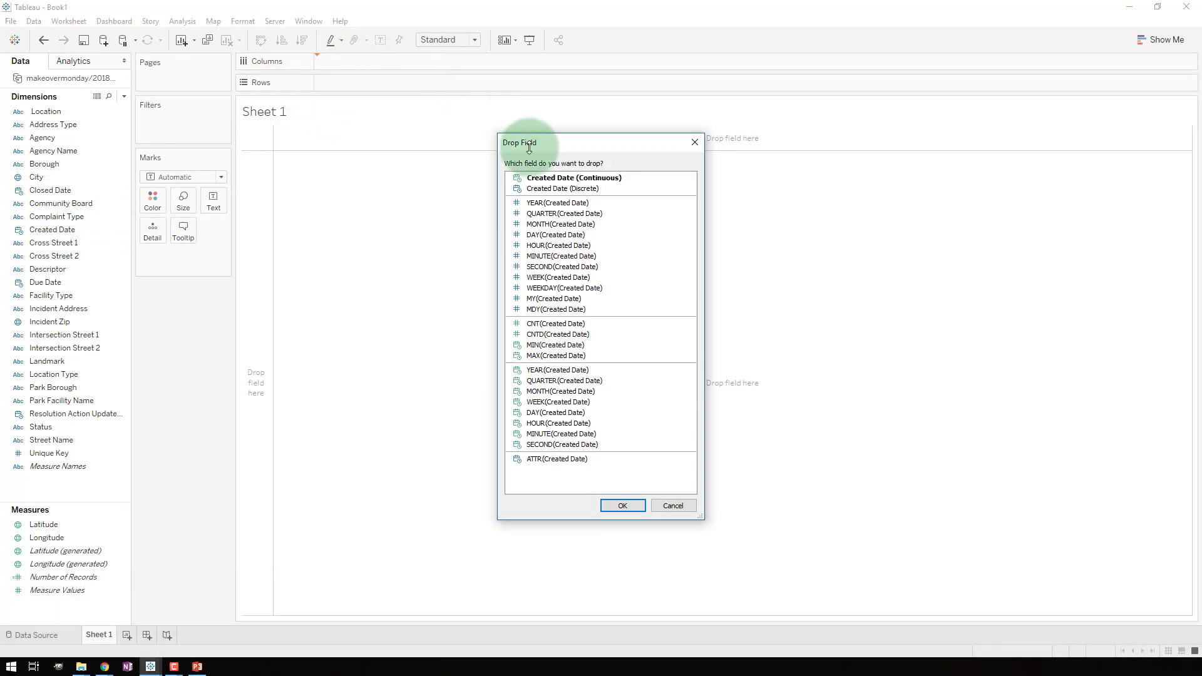
pyautogui.click(567, 225)
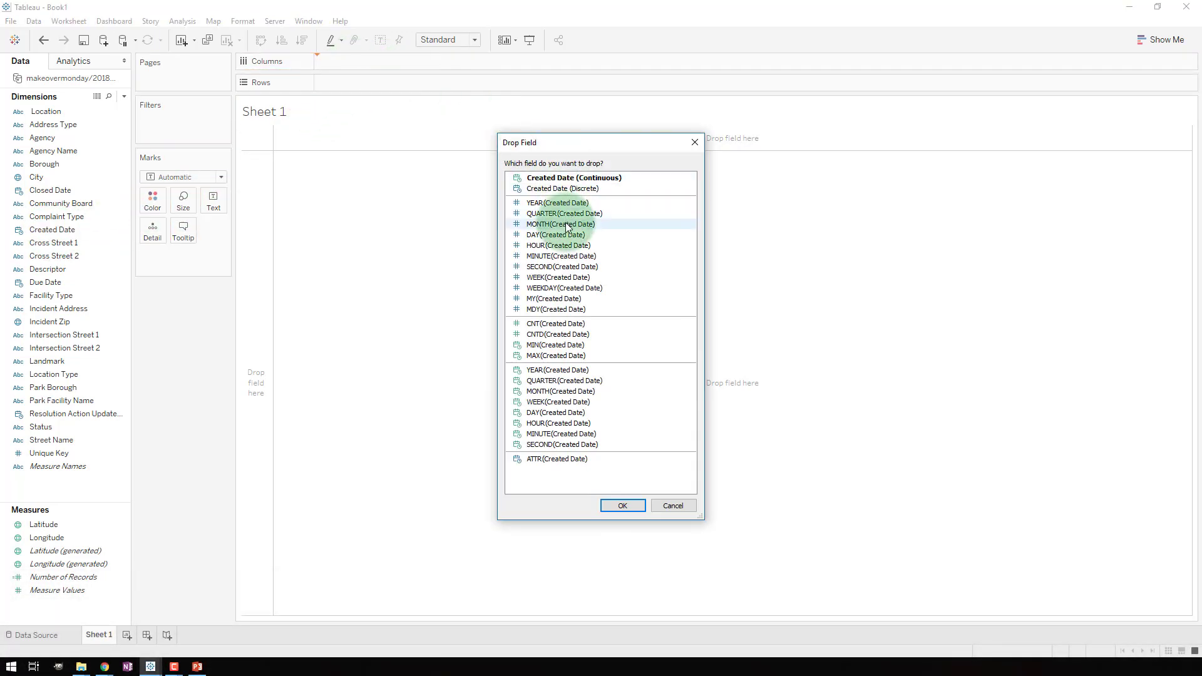
pyautogui.click(624, 505)
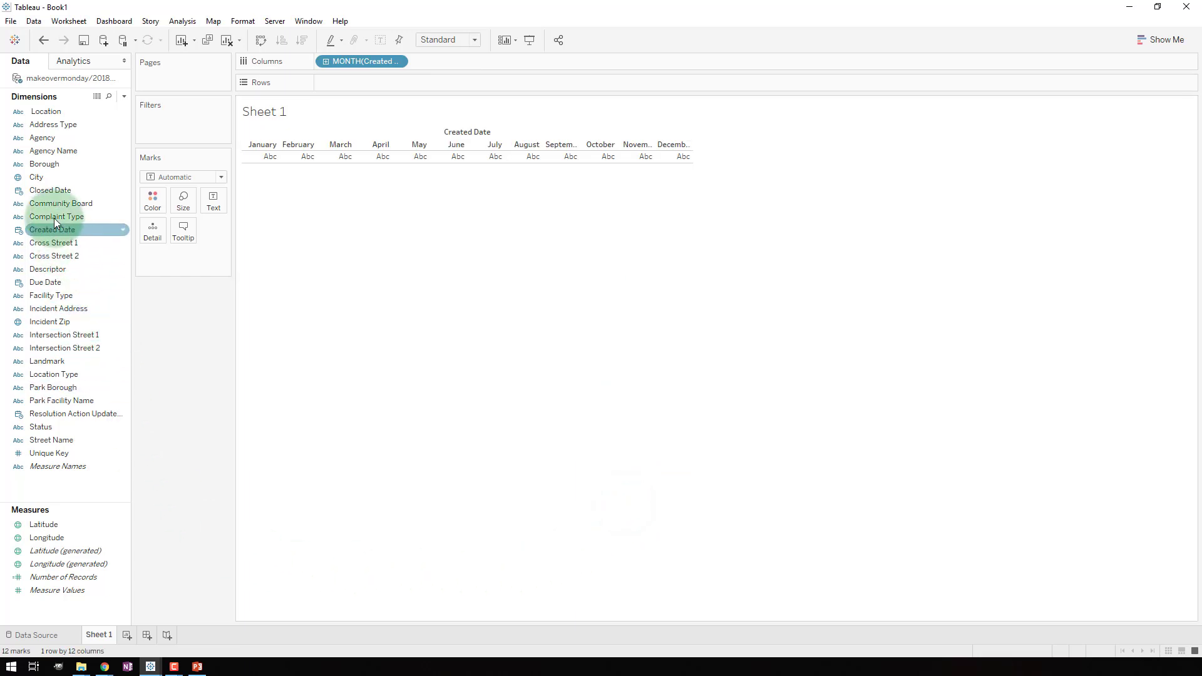
# Step: Place Created Date on Rows as the discrete YEAR(Created Date)
pyautogui.rightClick(48, 193)
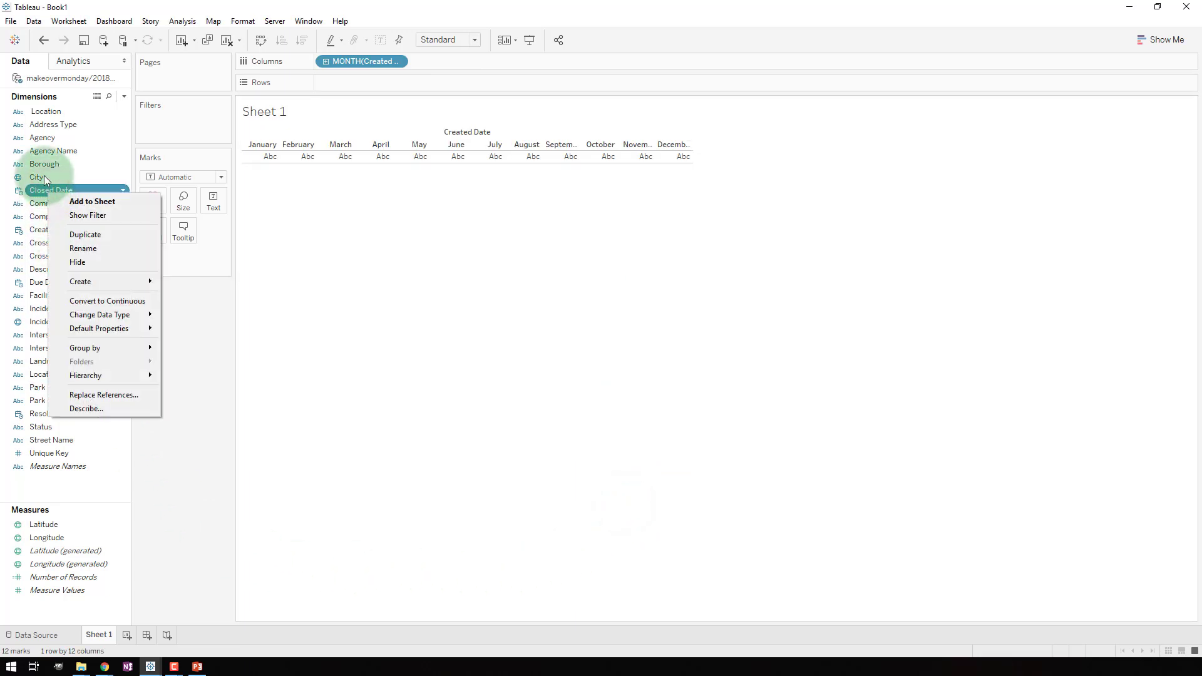
pyautogui.click(38, 230)
pyautogui.moveTo(38, 230); pyautogui.dragTo(345, 80)
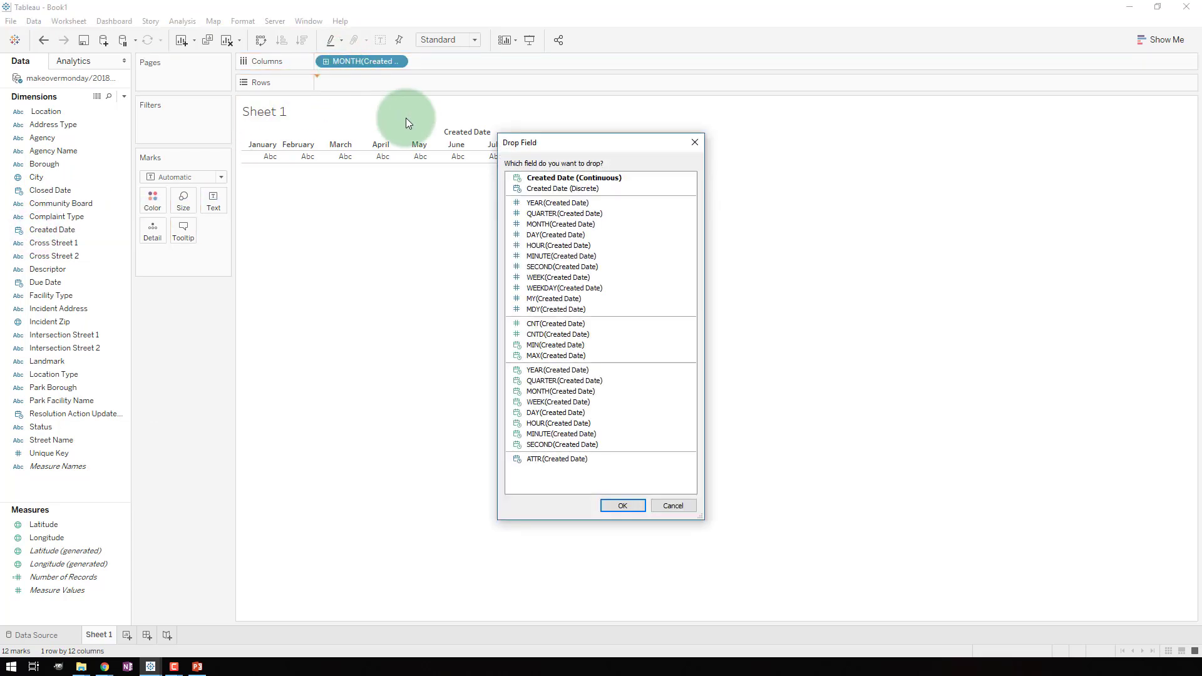
pyautogui.click(554, 208)
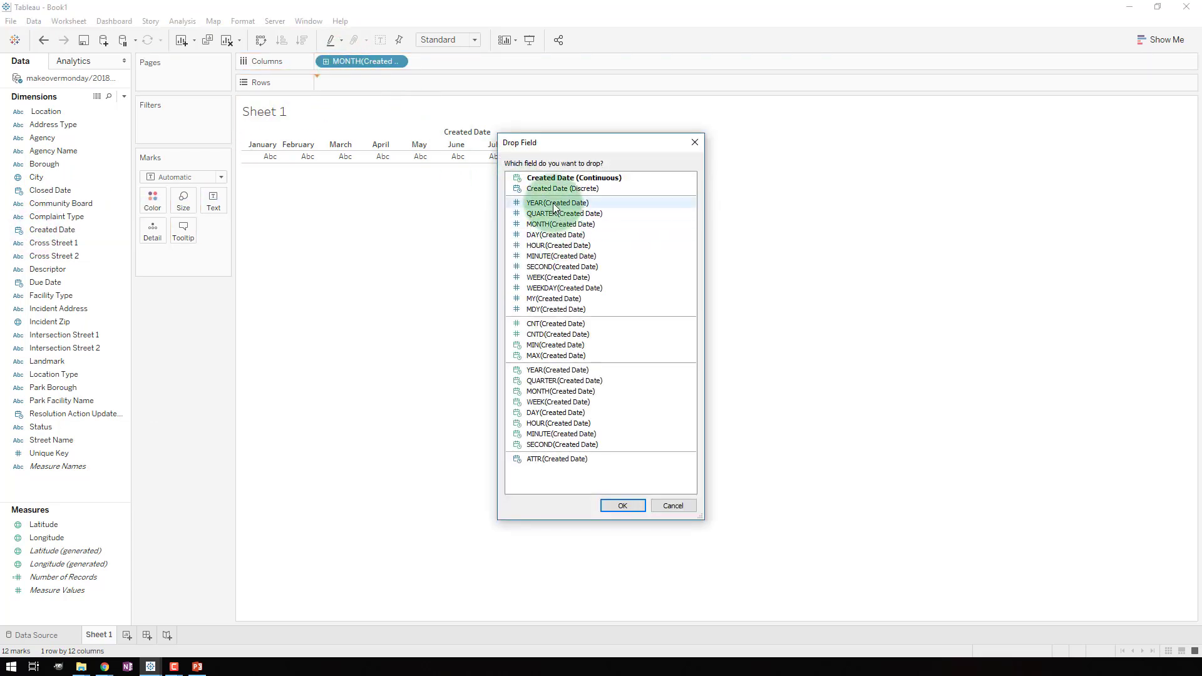
pyautogui.click(622, 506)
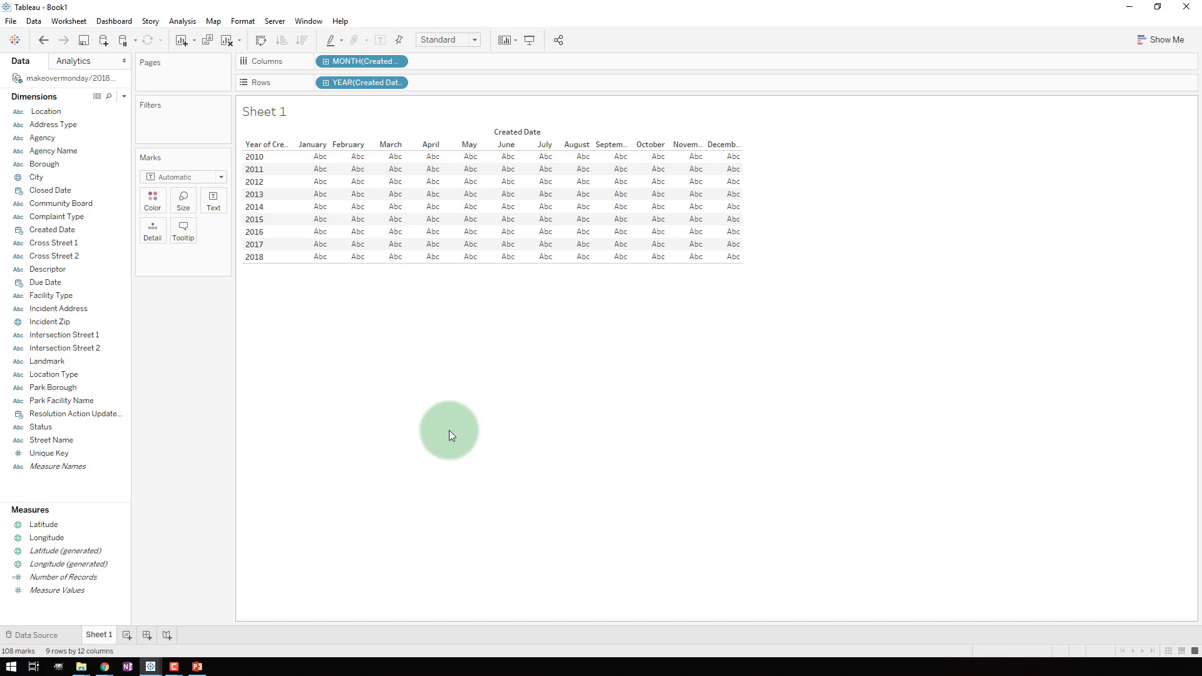
# Step: Create a calculated field named Sightings from the Number of Records measure, using [Number of Records] as its formula
pyautogui.rightClick(65, 579)
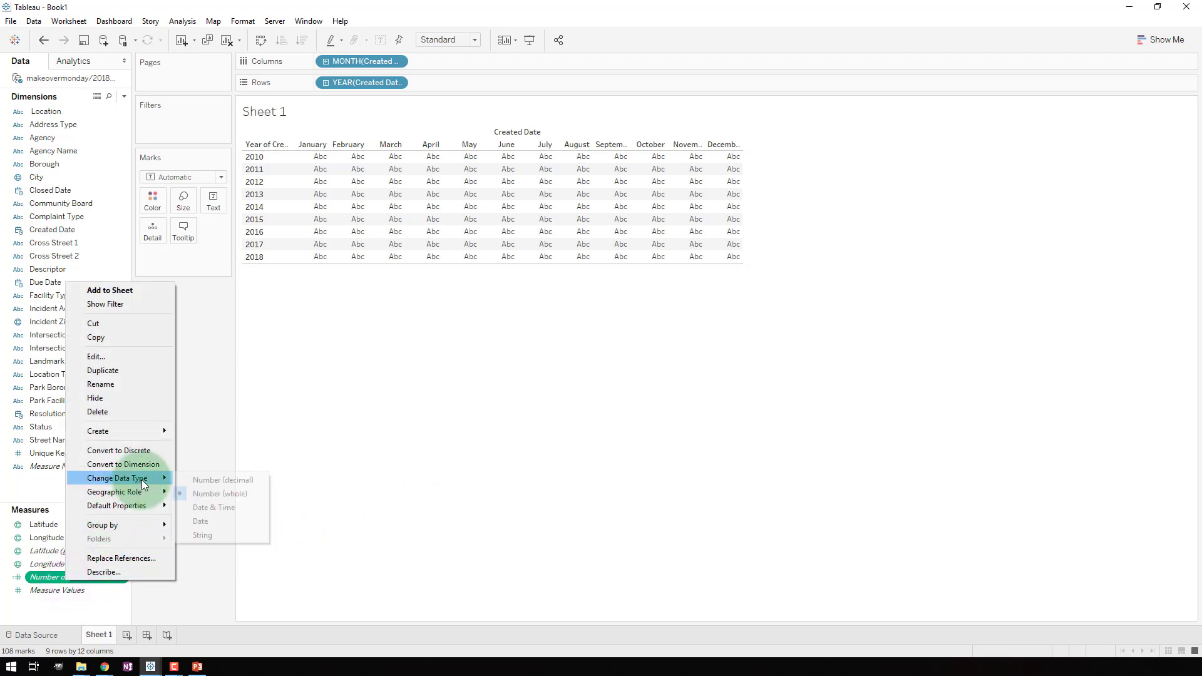
pyautogui.click(139, 431)
pyautogui.click(216, 432)
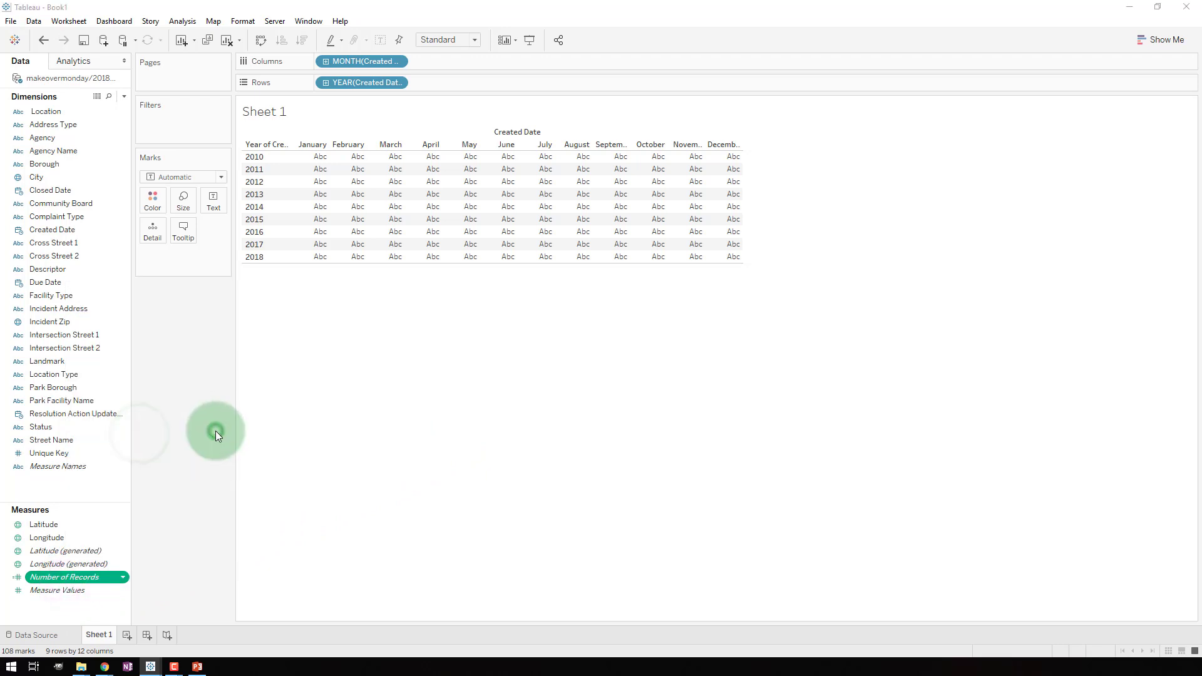
pyautogui.write('Sigh')
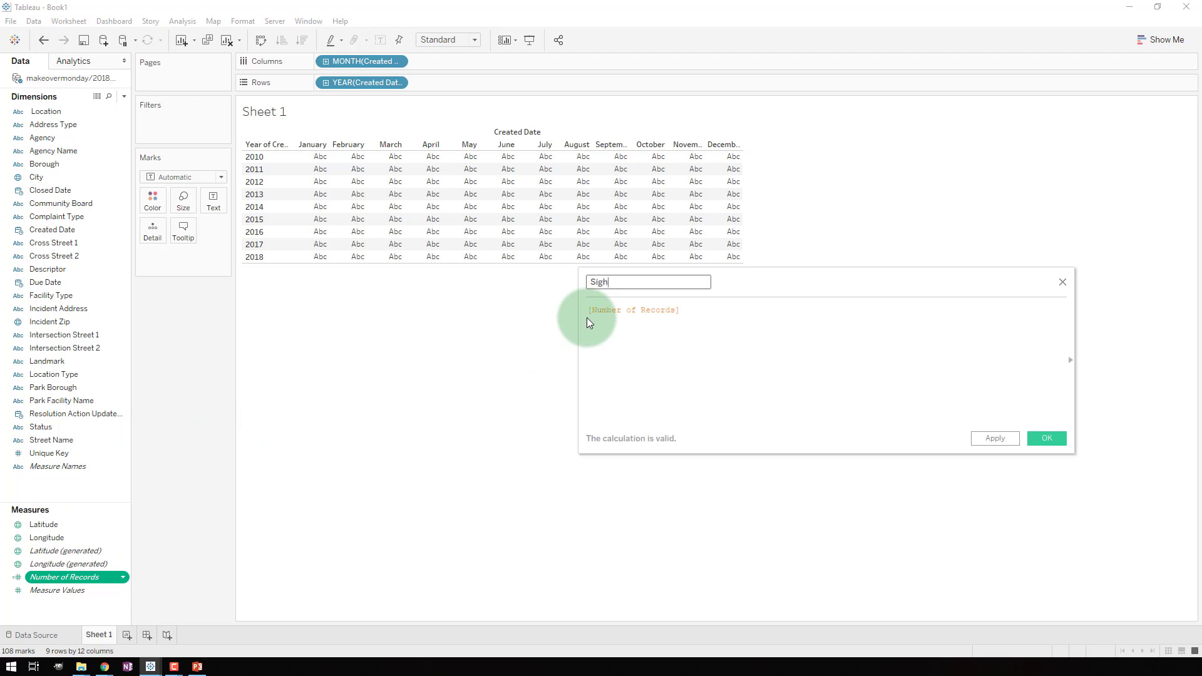
pyautogui.write('tings')
pyautogui.click(730, 309)
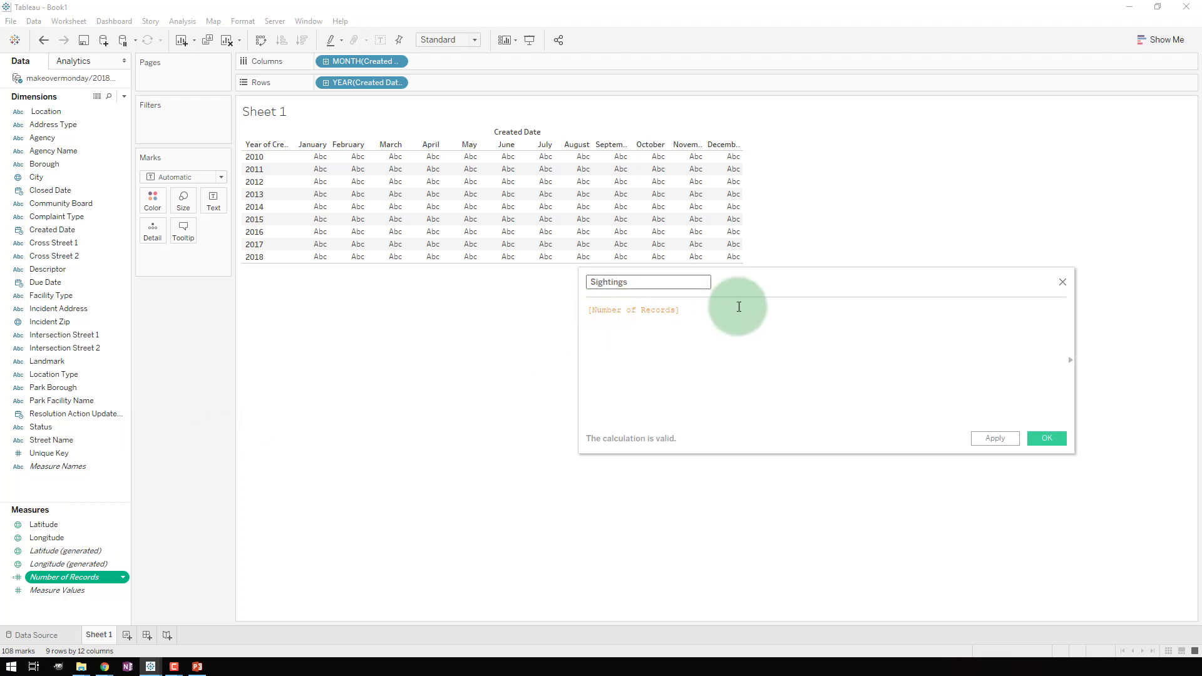
pyautogui.click(994, 438)
pyautogui.click(1047, 438)
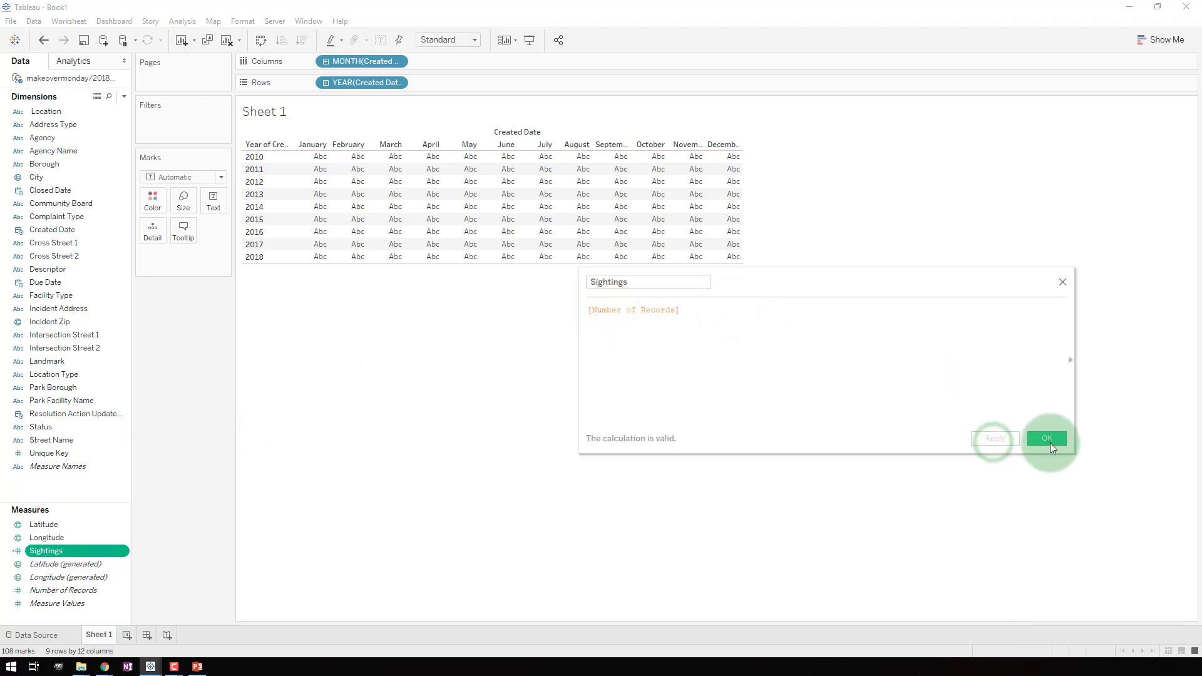
# Step: Set the default color palette of the Sightings measure to Custom Sequential with the dark navy color #142a3f
pyautogui.rightClick(65, 553)
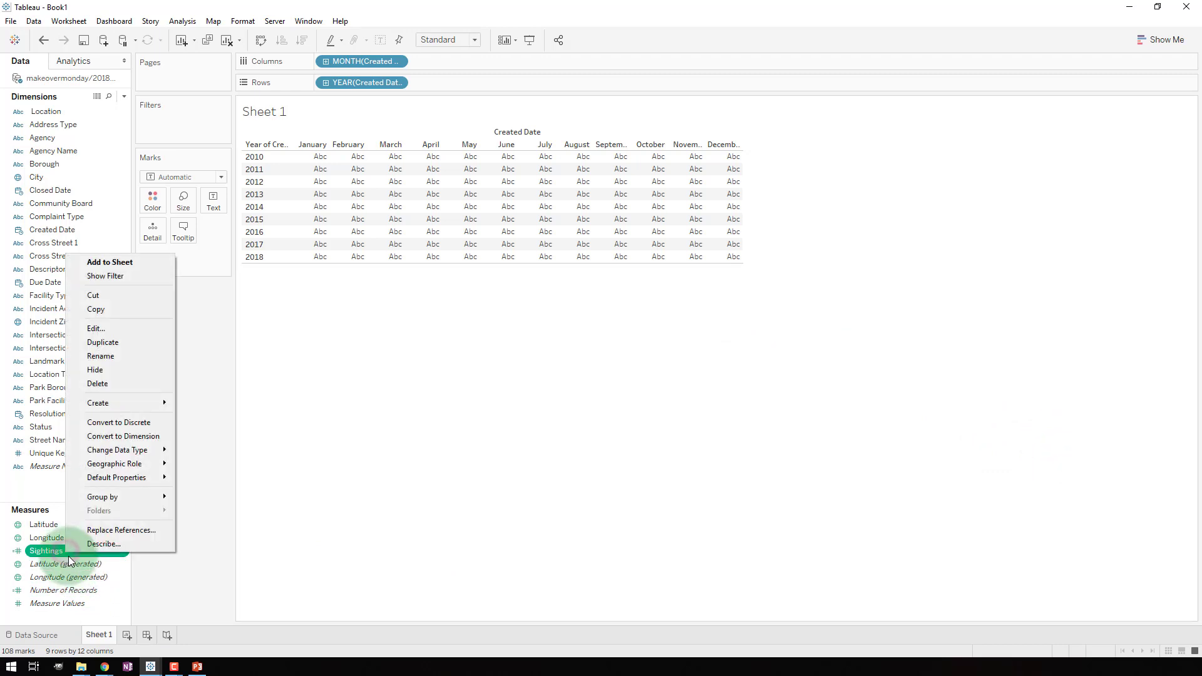
pyautogui.moveTo(130, 480)
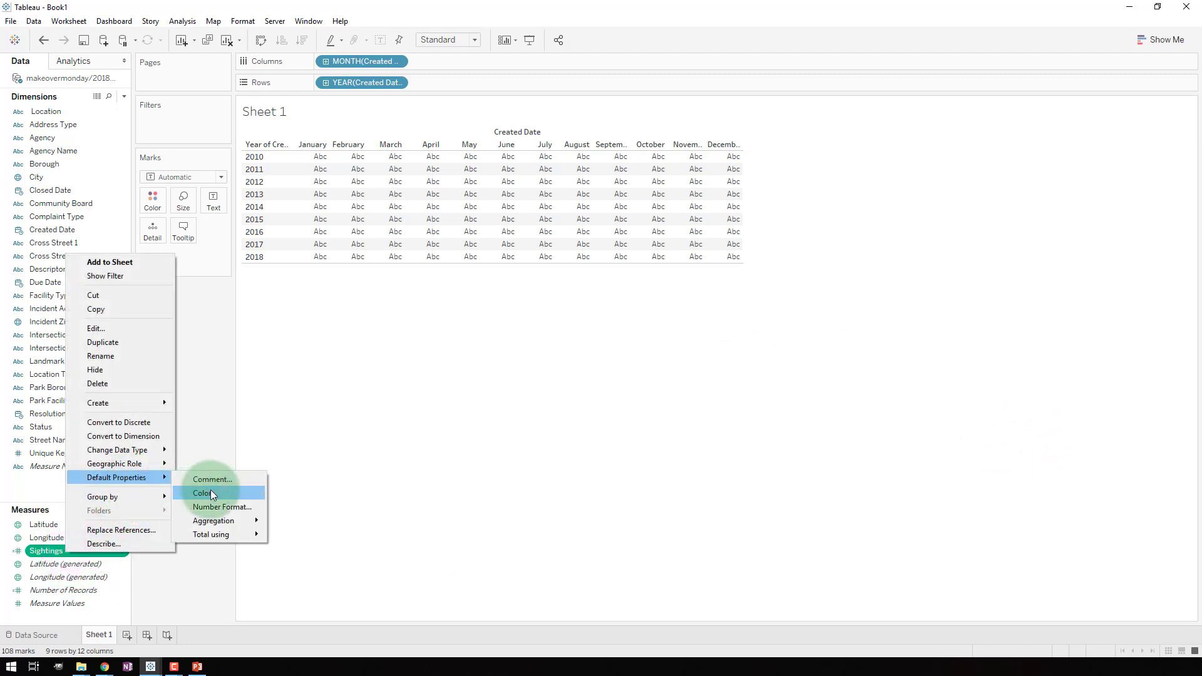
pyautogui.click(210, 489)
pyautogui.click(682, 277)
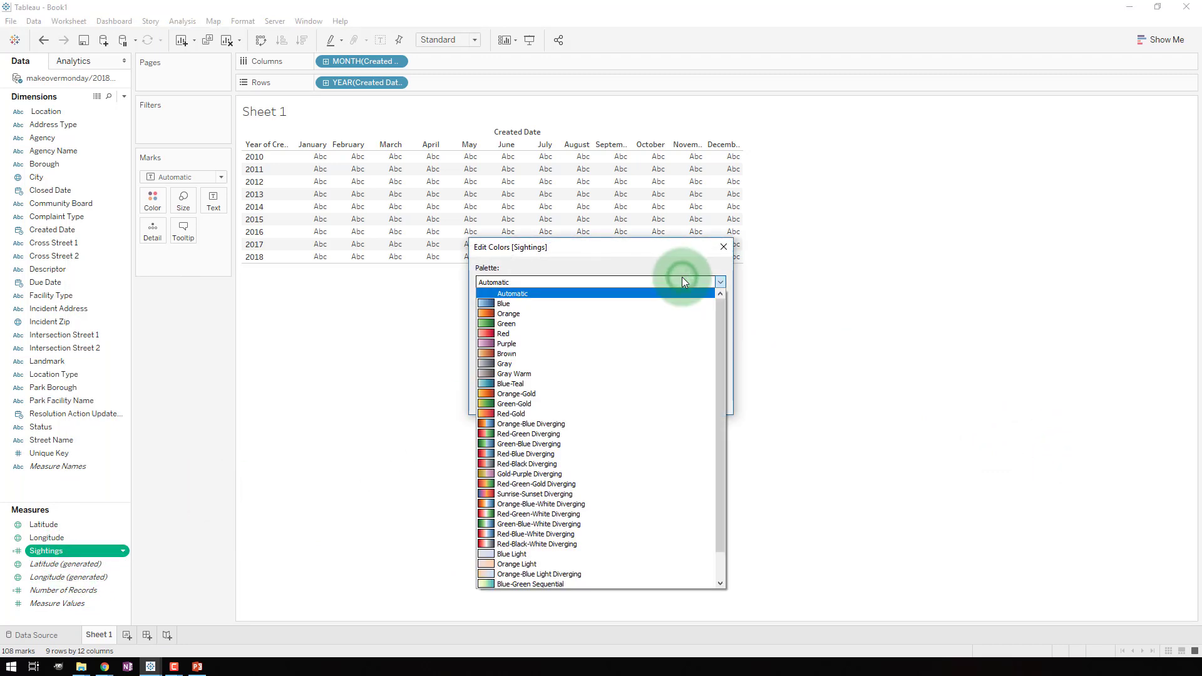
pyautogui.scroll(-3, 586, 489)
pyautogui.click(539, 573)
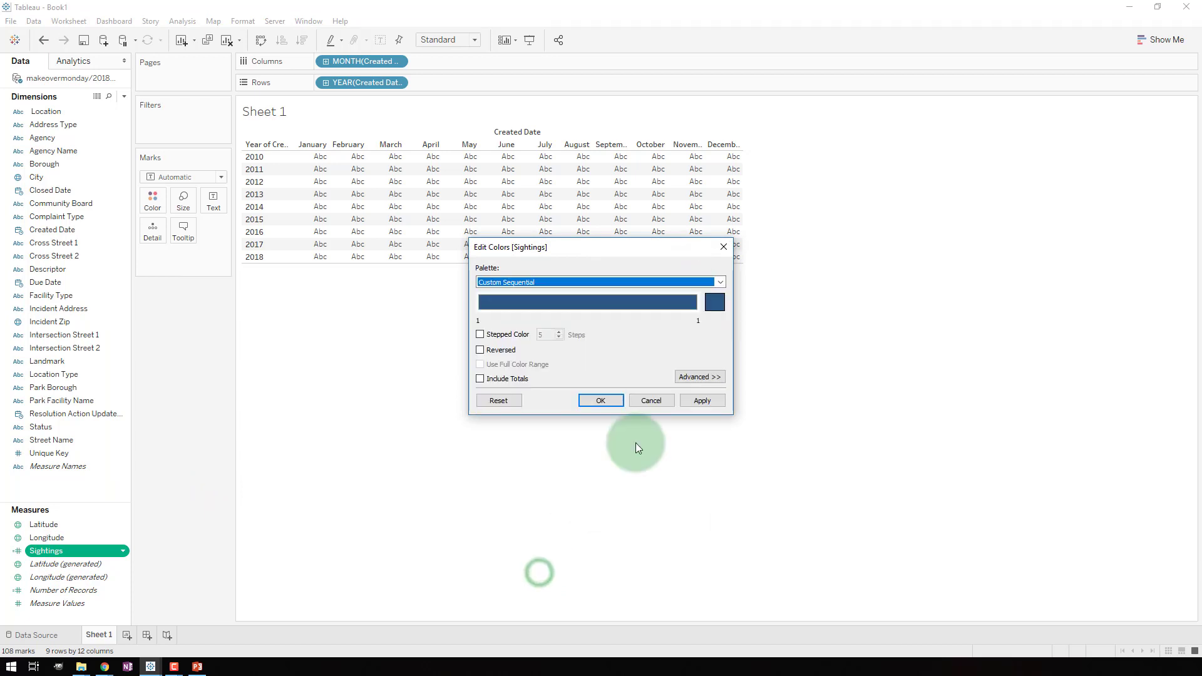
pyautogui.click(720, 303)
pyautogui.moveTo(747, 305); pyautogui.dragTo(748, 318)
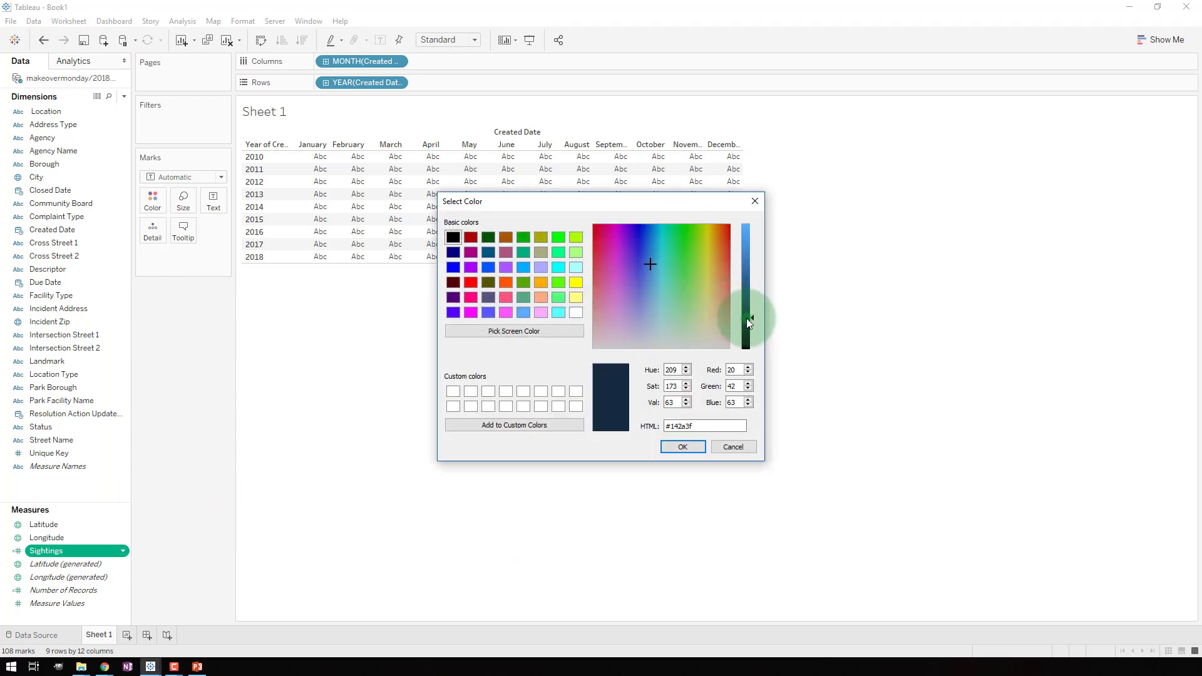
pyautogui.click(697, 404)
pyautogui.click(686, 446)
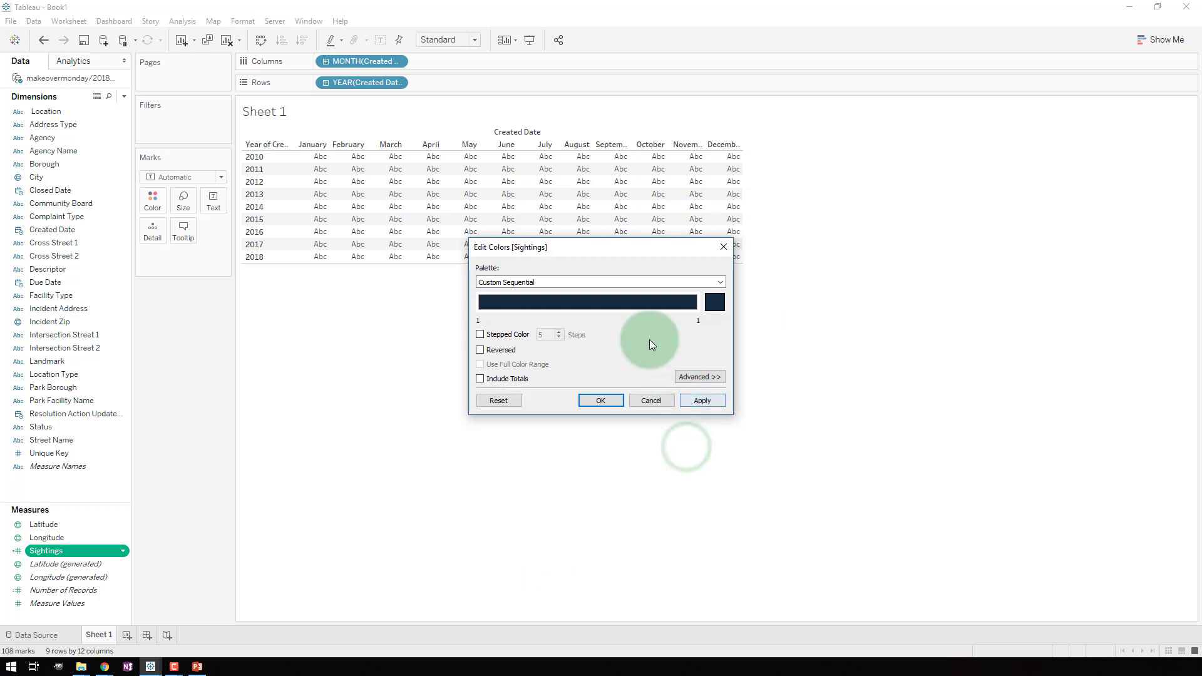
# Step: Color and label the table cells by Sightings and set the mark type to Square
pyautogui.moveTo(56, 551); pyautogui.dragTo(155, 205)
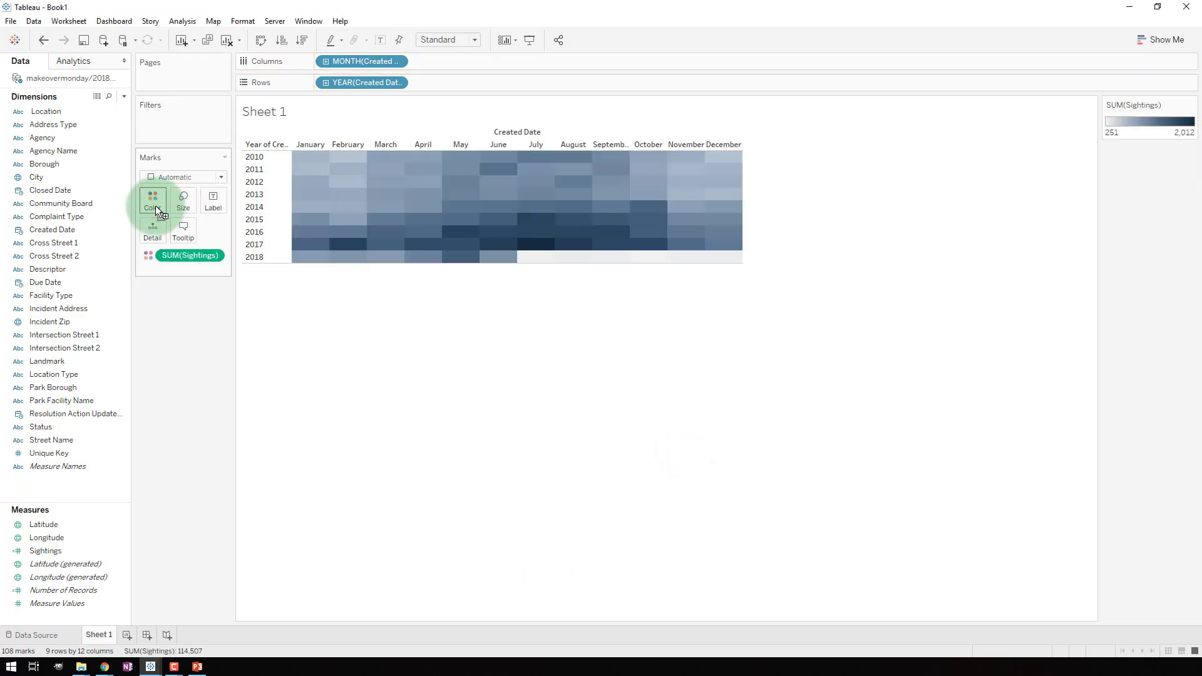
pyautogui.moveTo(45, 551); pyautogui.dragTo(213, 201)
pyautogui.click(183, 177)
pyautogui.click(173, 240)
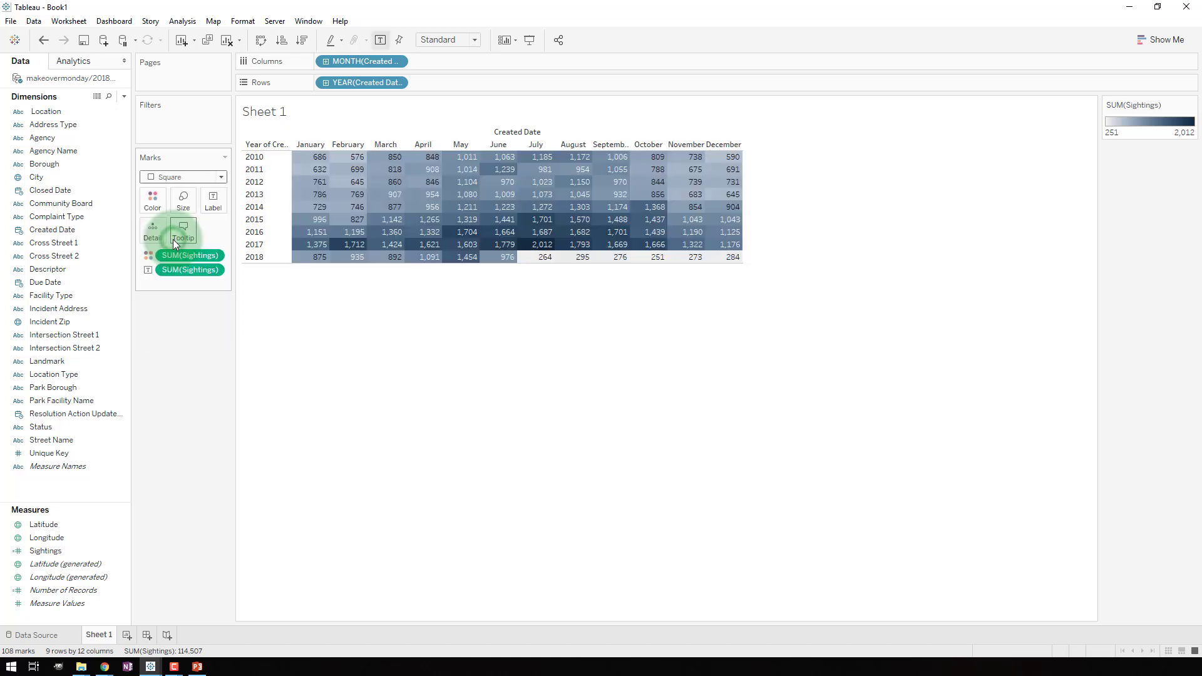
pyautogui.click(452, 293)
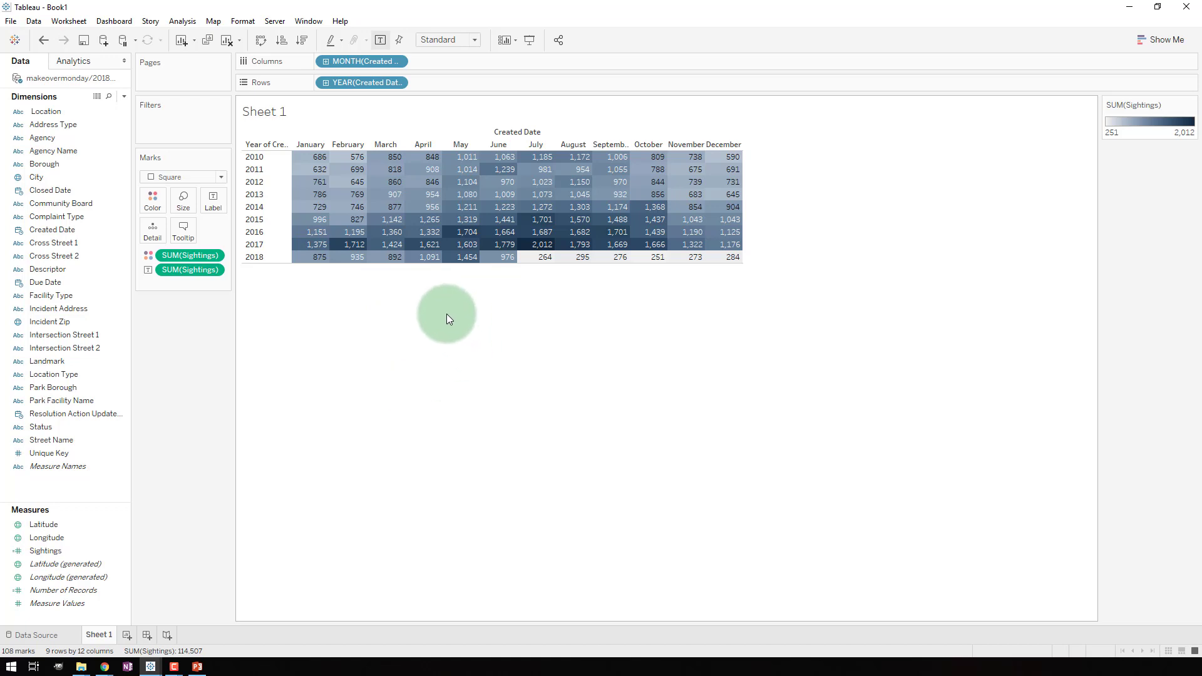
# Step: Exclude the year 2018 from the table and set the view to Fit Width
pyautogui.rightClick(264, 256)
pyautogui.click(283, 279)
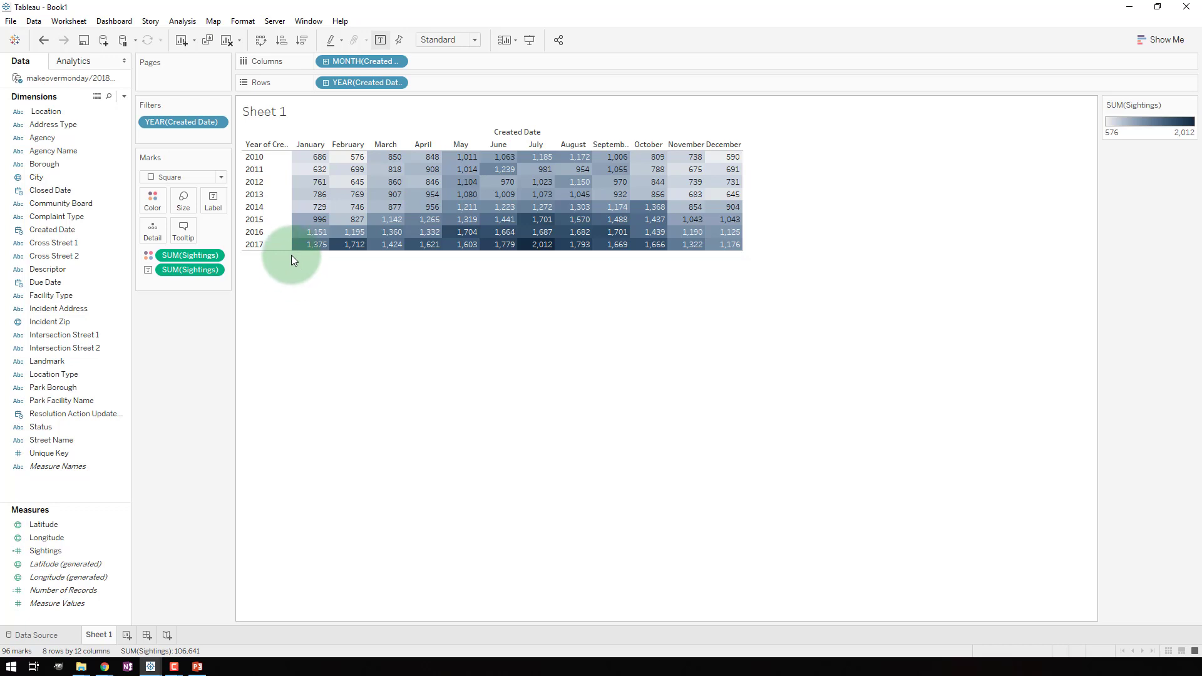
pyautogui.click(474, 40)
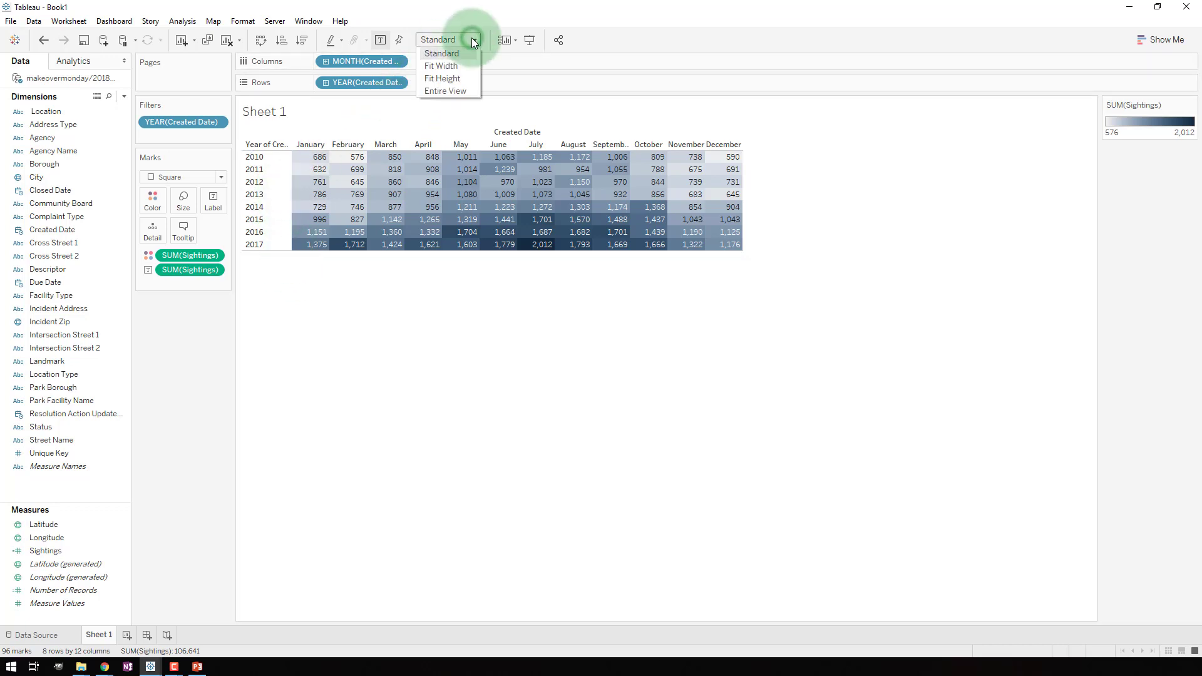
pyautogui.click(459, 70)
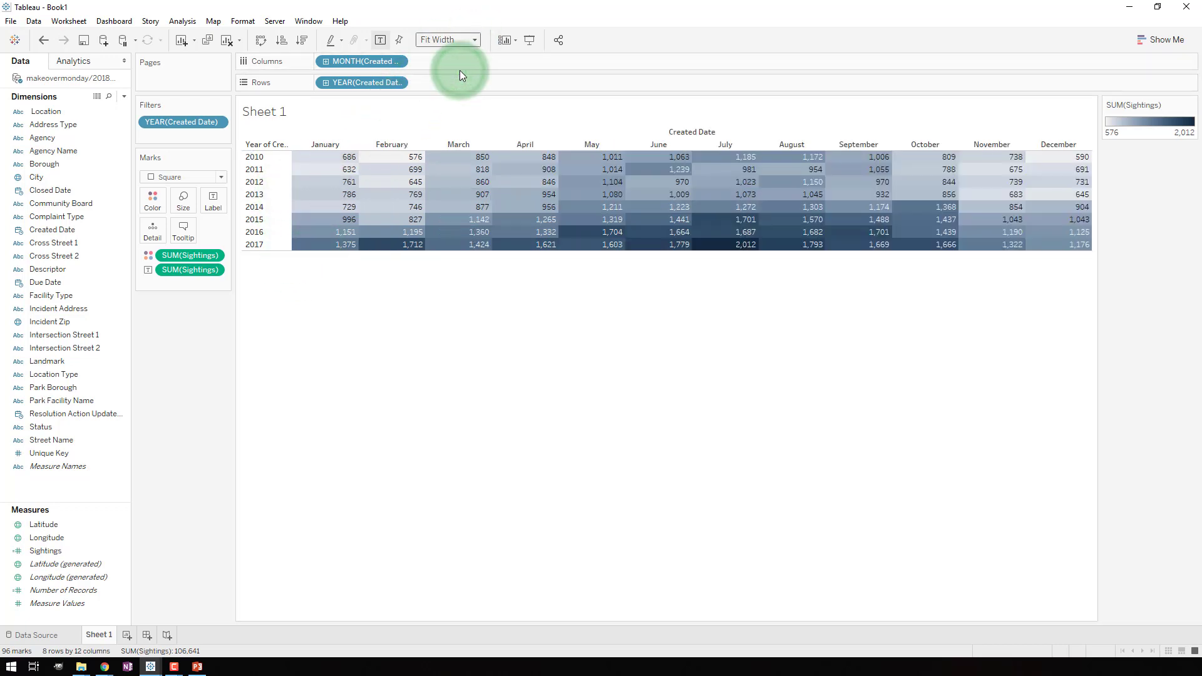
# Step: Hide the year row headers of the highlight table
pyautogui.rightClick(269, 147)
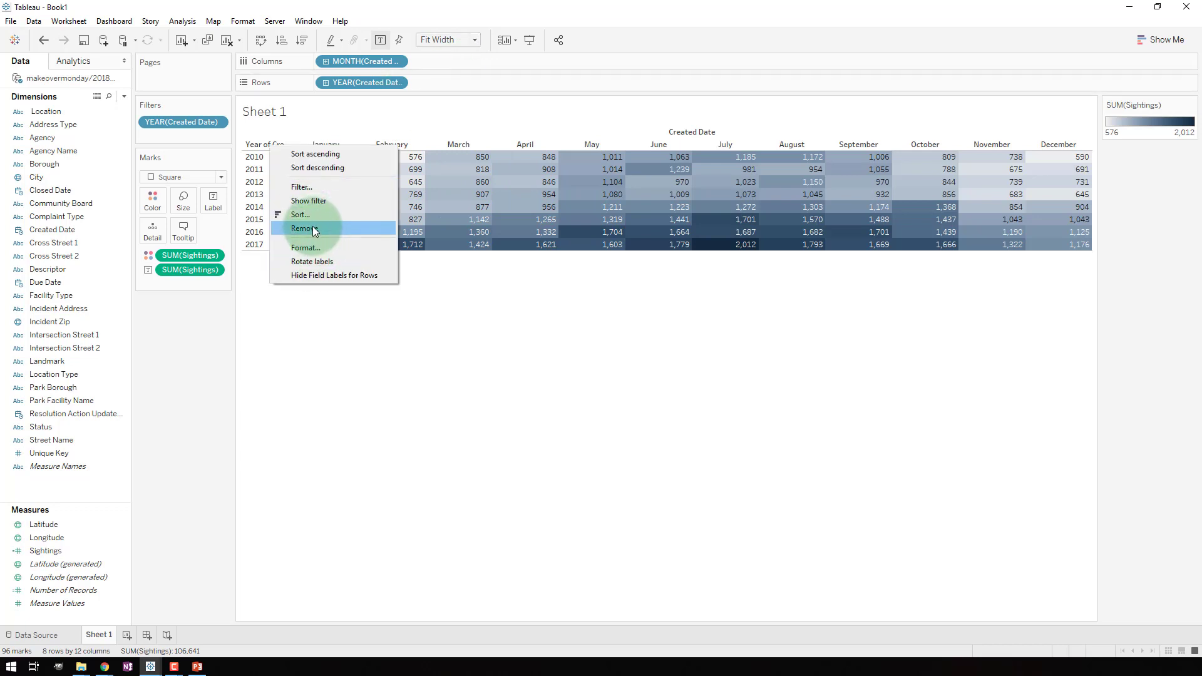
pyautogui.click(314, 228)
pyautogui.rightClick(274, 228)
pyautogui.click(317, 329)
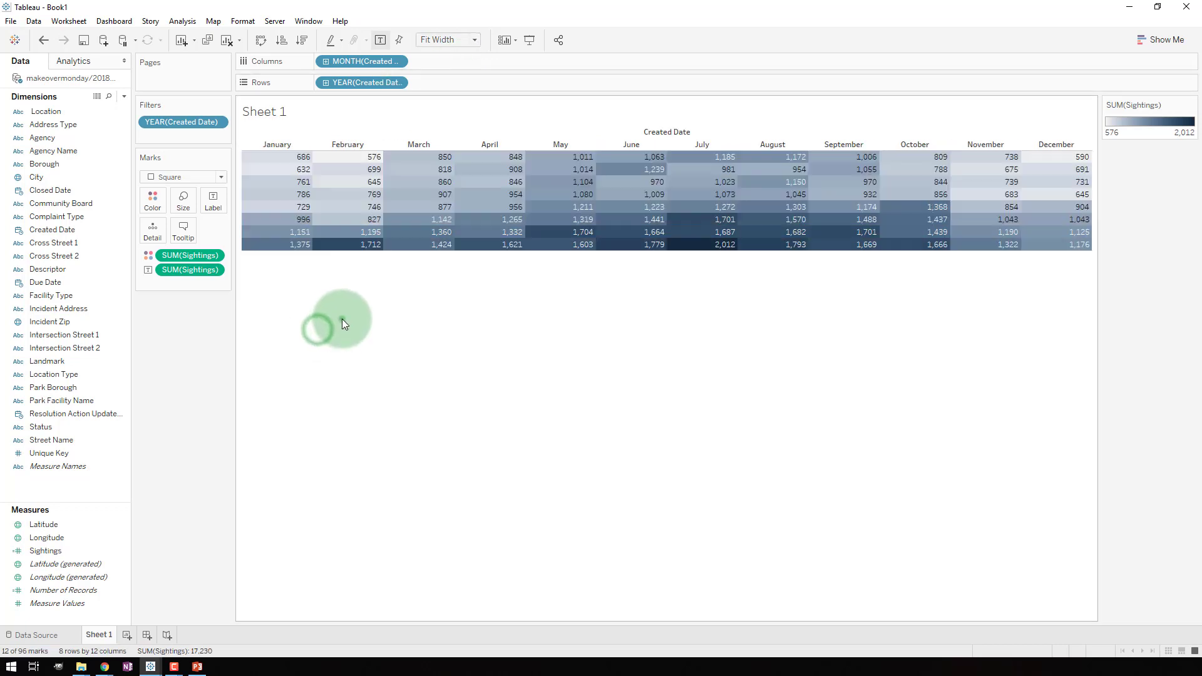
# Step: Hide the month column headers of the highlight table and center the Sightings labels in the cells
pyautogui.click(342, 318)
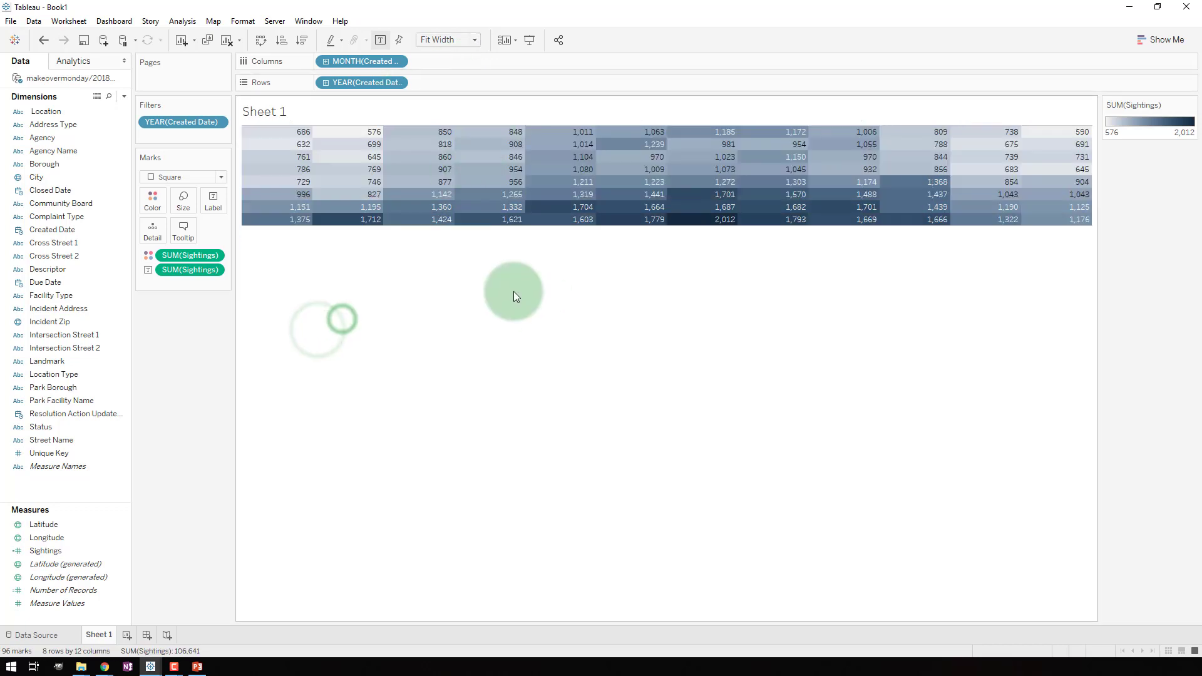
pyautogui.moveTo(327, 216)
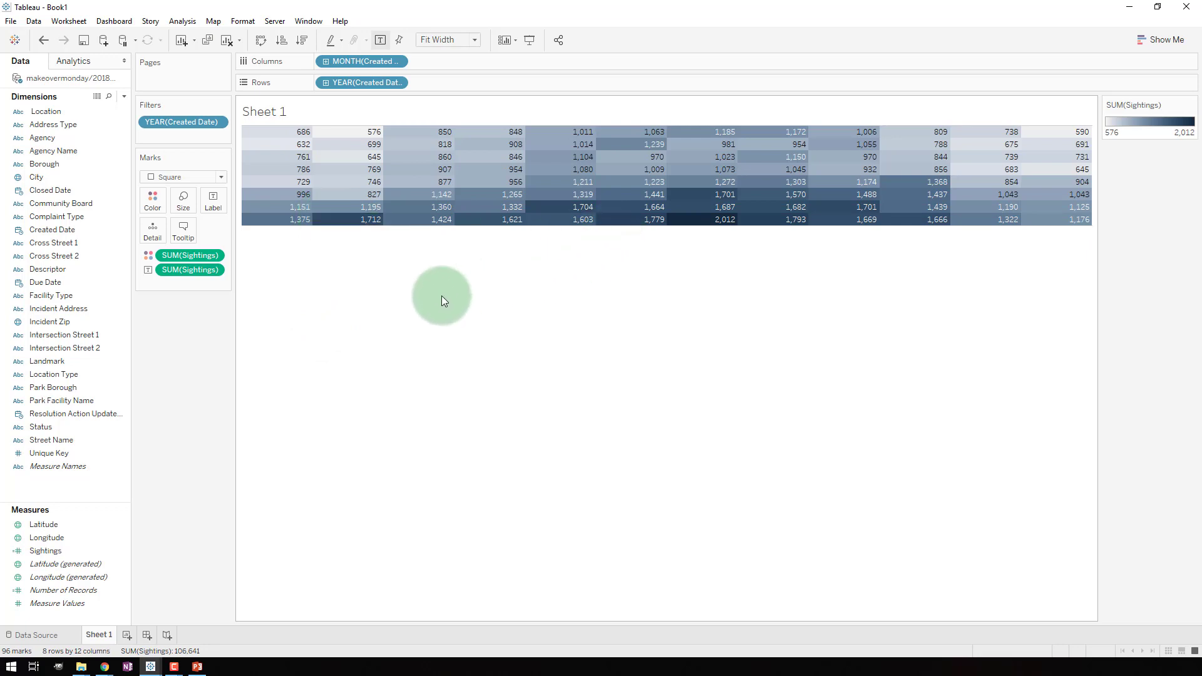
pyautogui.click(214, 200)
pyautogui.click(322, 265)
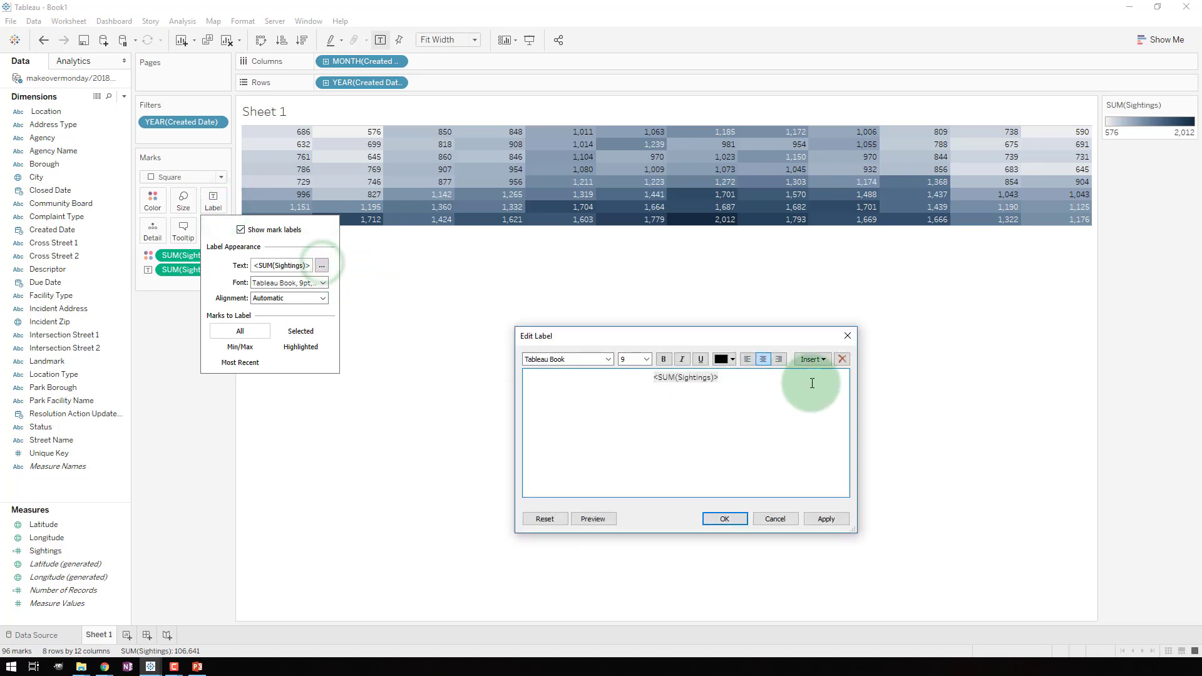
pyautogui.moveTo(811, 383); pyautogui.dragTo(572, 378)
pyautogui.press('Return')
pyautogui.click(524, 279)
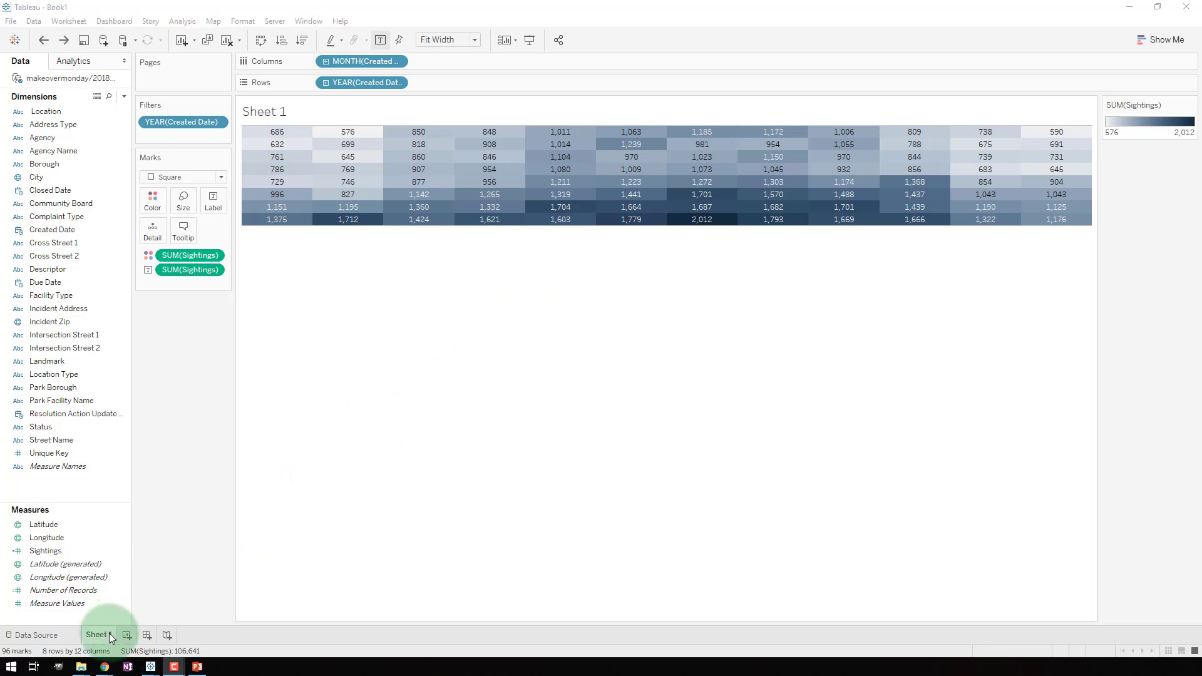
# Step: Duplicate Sheet 1 and, in the copy, replace the year of Created Date on Rows with the Sightings measure
pyautogui.rightClick(109, 635)
pyautogui.click(160, 505)
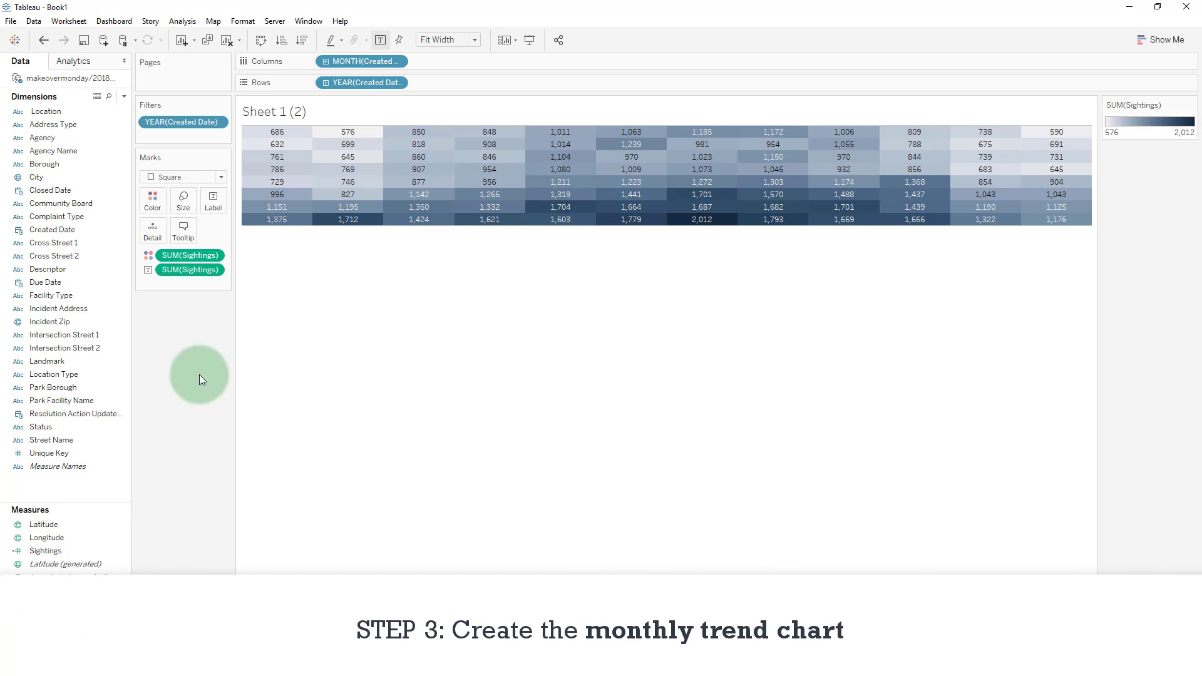
pyautogui.click(355, 84)
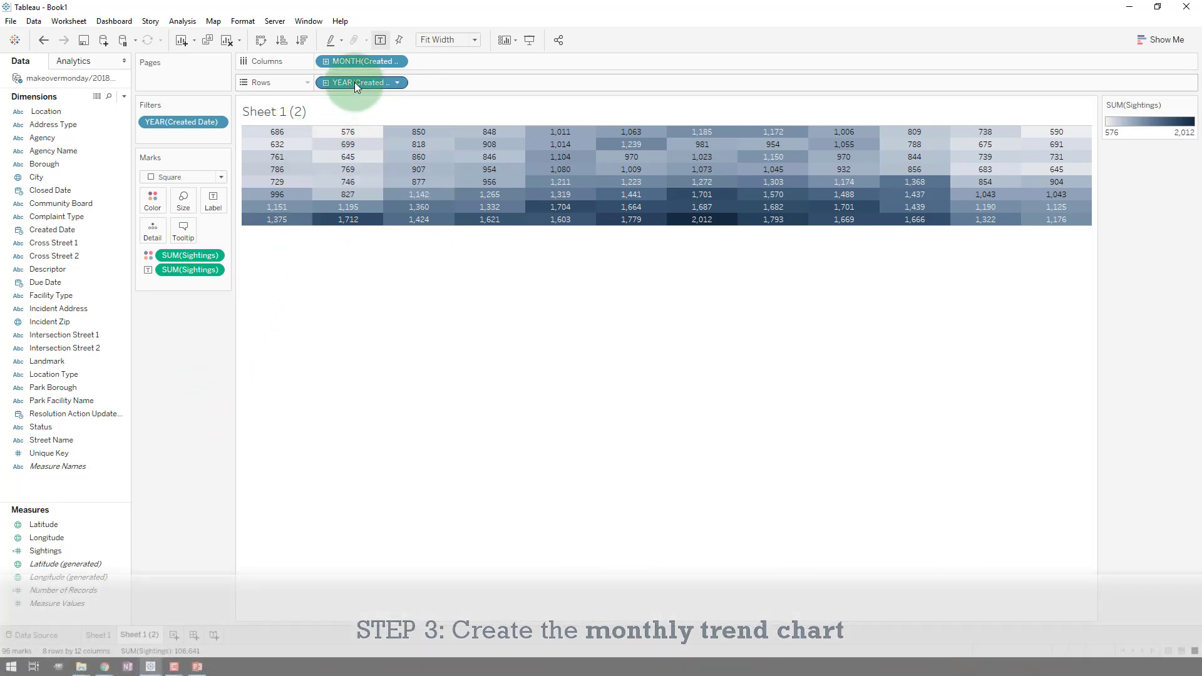
pyautogui.moveTo(355, 85); pyautogui.dragTo(216, 390)
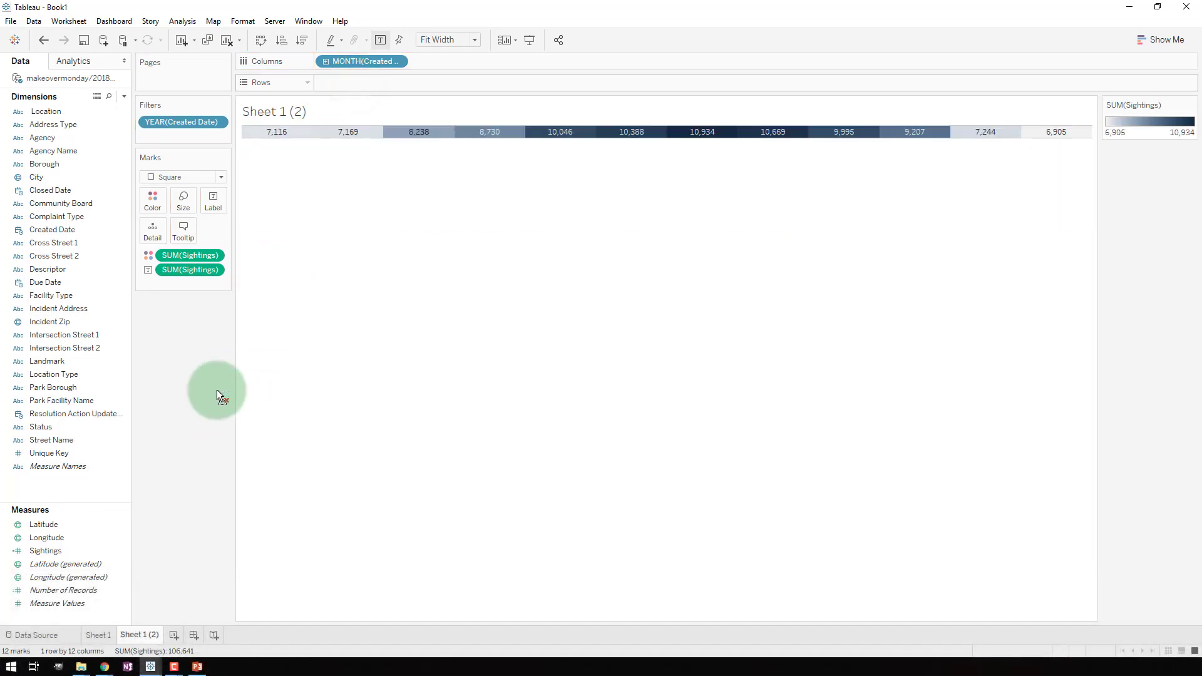
pyautogui.click(53, 550)
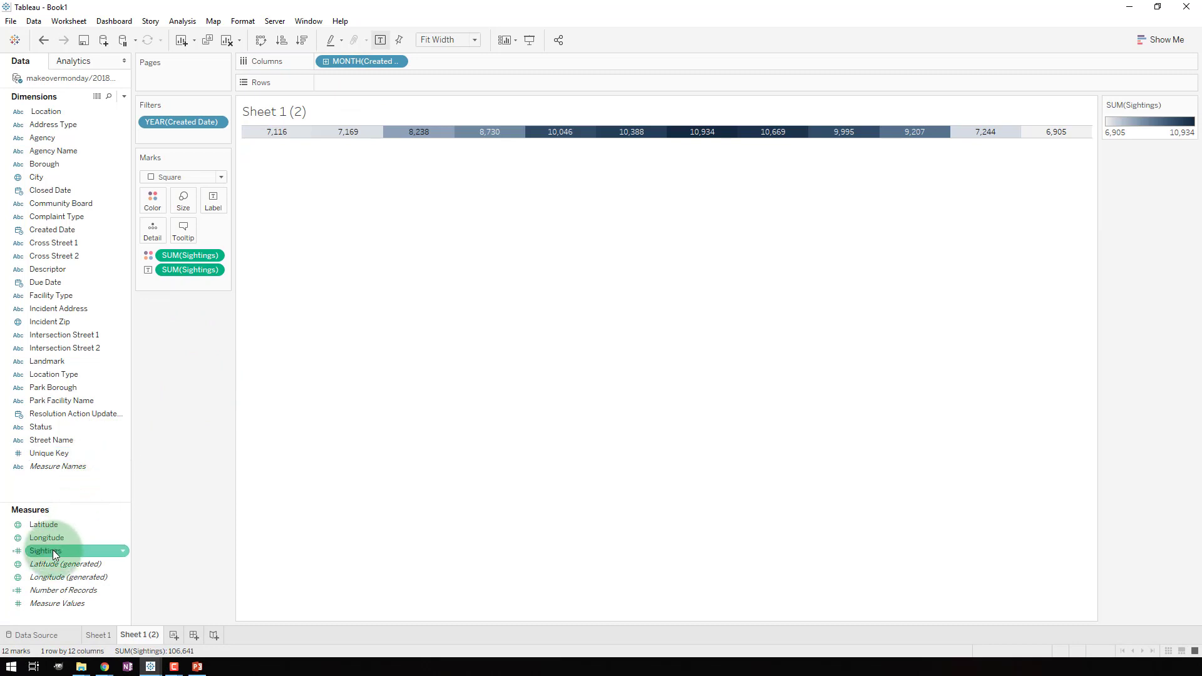
pyautogui.moveTo(53, 551); pyautogui.dragTo(367, 91)
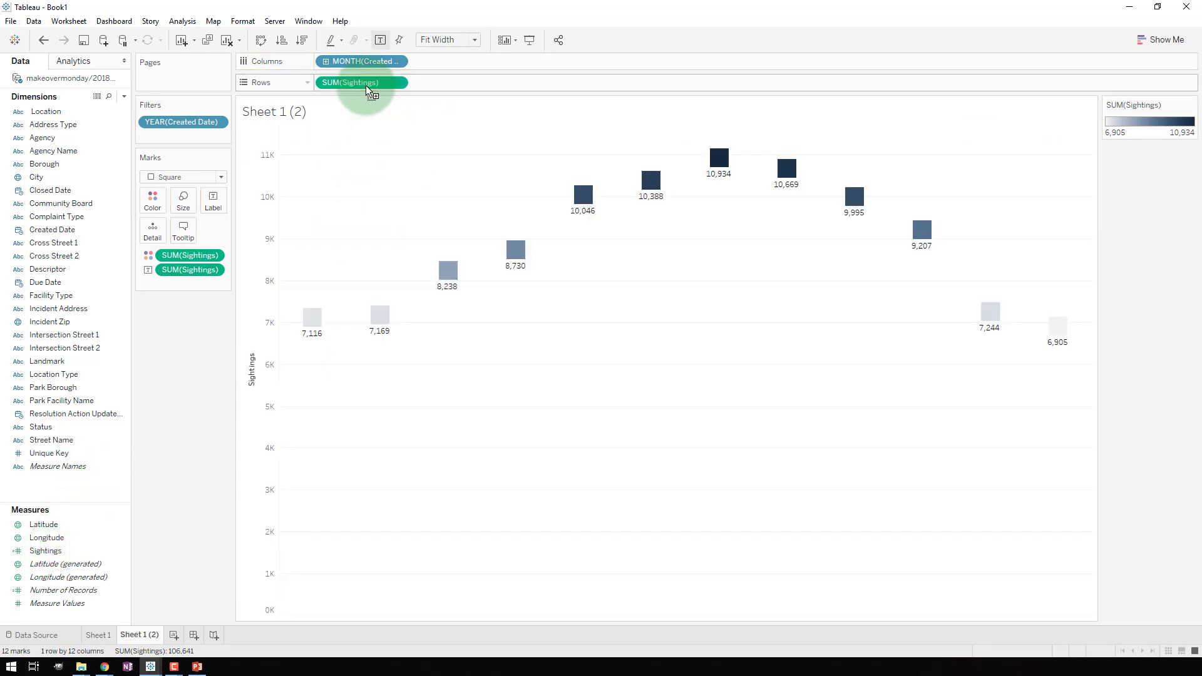
# Step: Set the mark type to Bar and hide the Sightings axis header
pyautogui.click(197, 176)
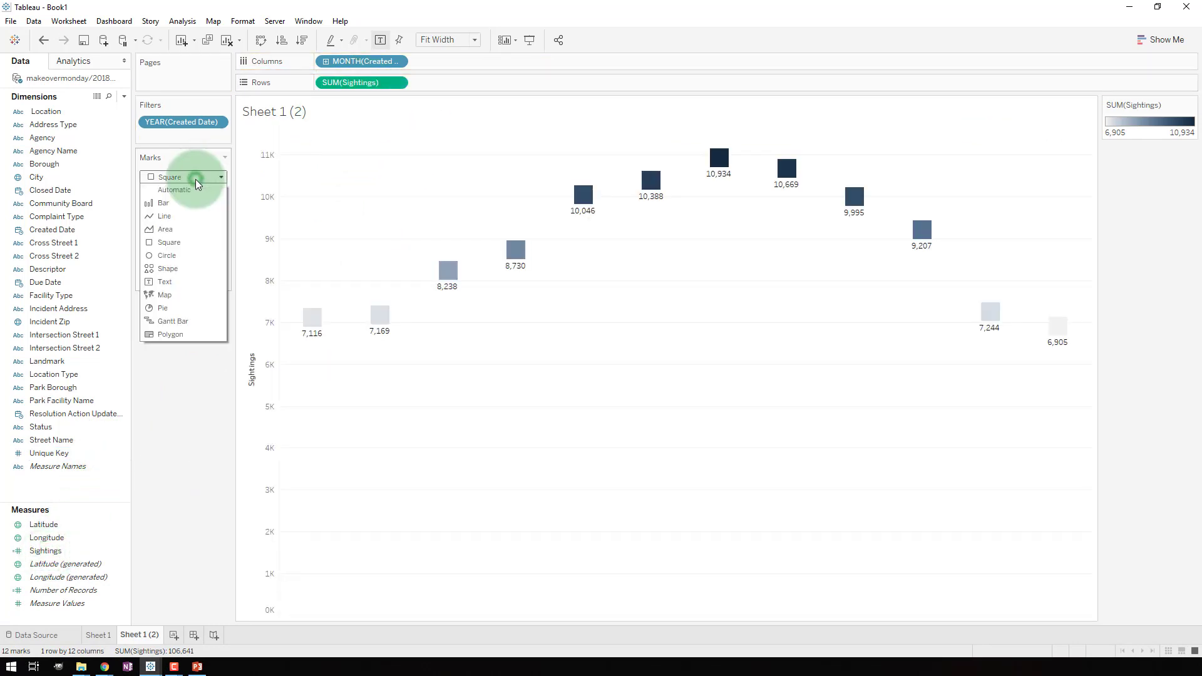
pyautogui.click(185, 204)
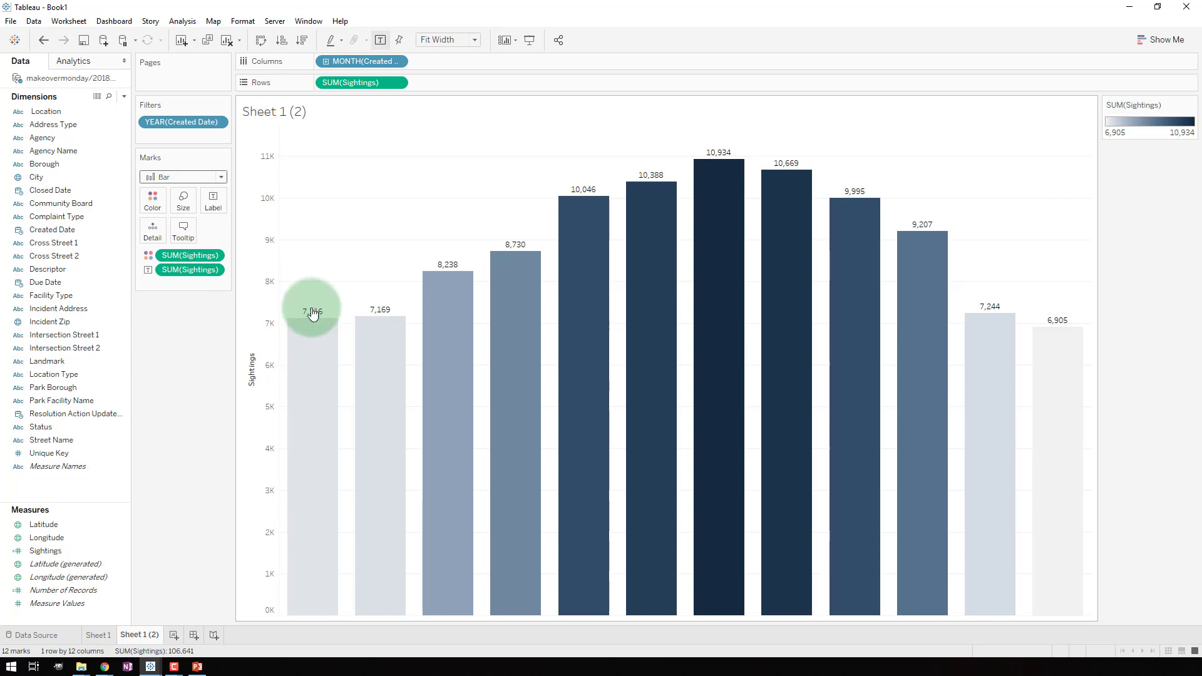
pyautogui.rightClick(270, 335)
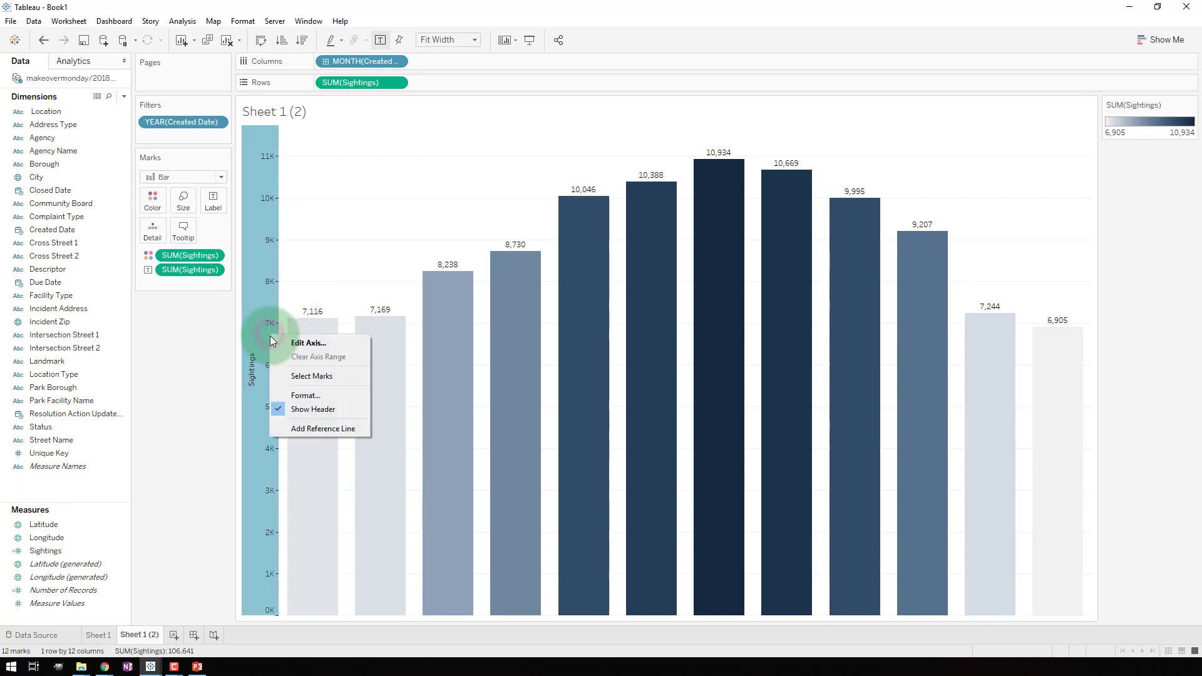
pyautogui.click(294, 408)
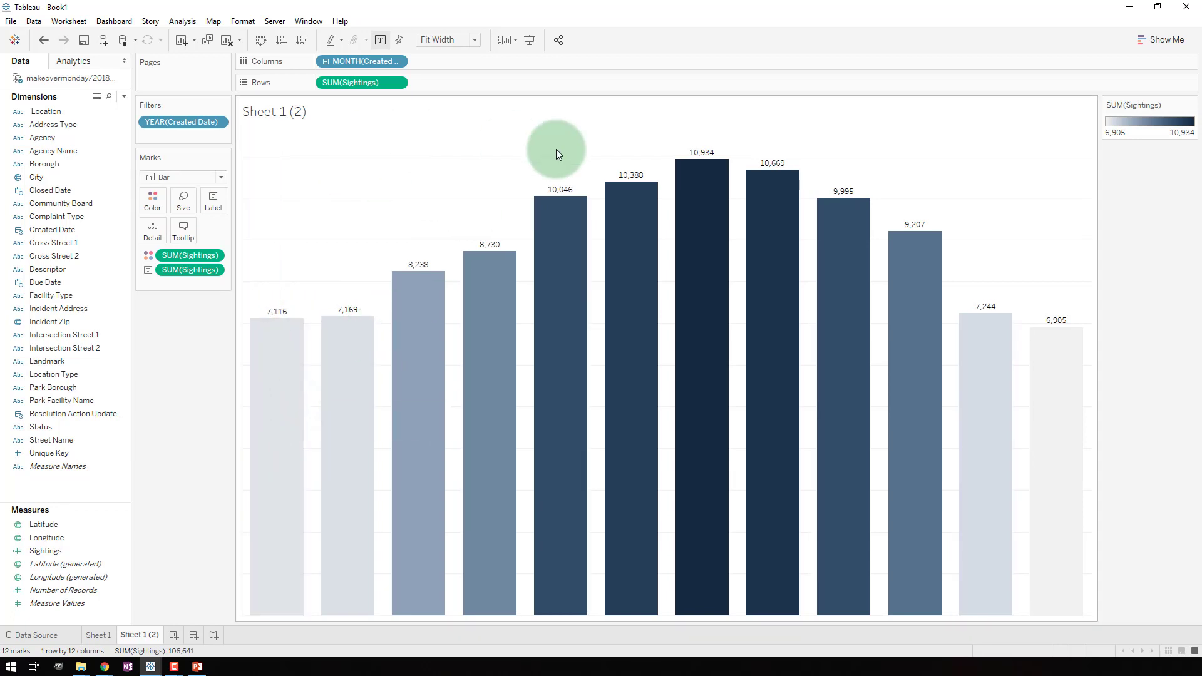
# Step: Add the month of Created Date to the bar labels and format its dates in the pane as Abbreviation
pyautogui.moveTo(362, 61); pyautogui.dragTo(216, 286)
pyautogui.click(215, 286)
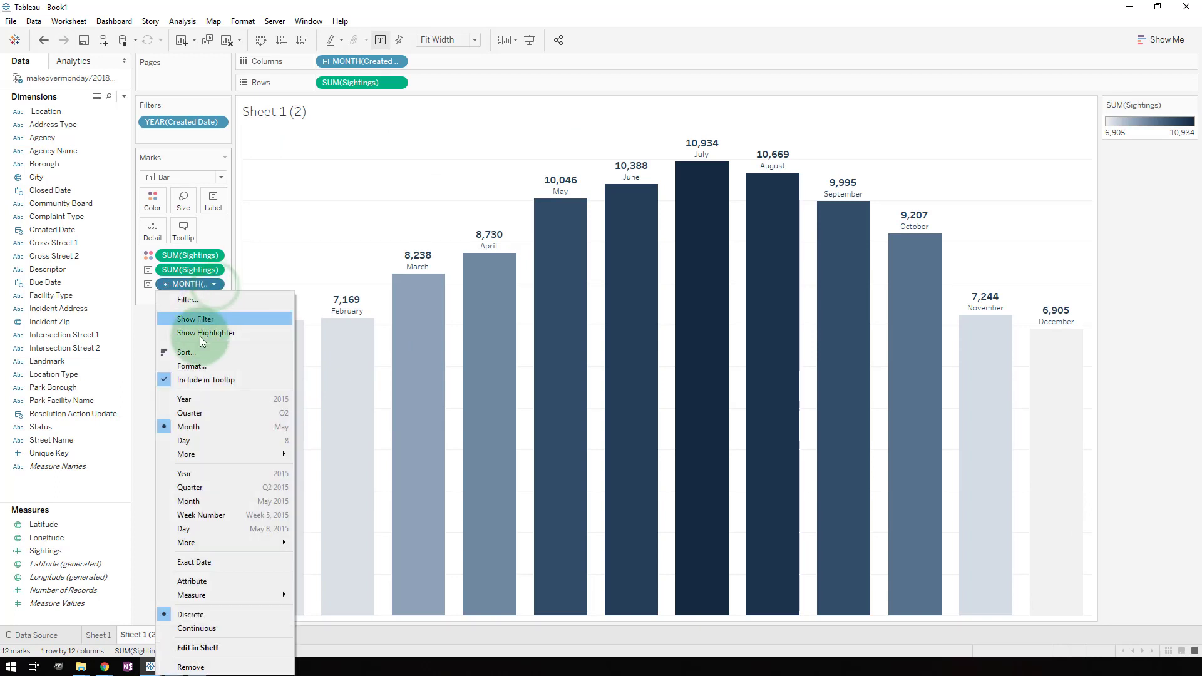
pyautogui.click(191, 365)
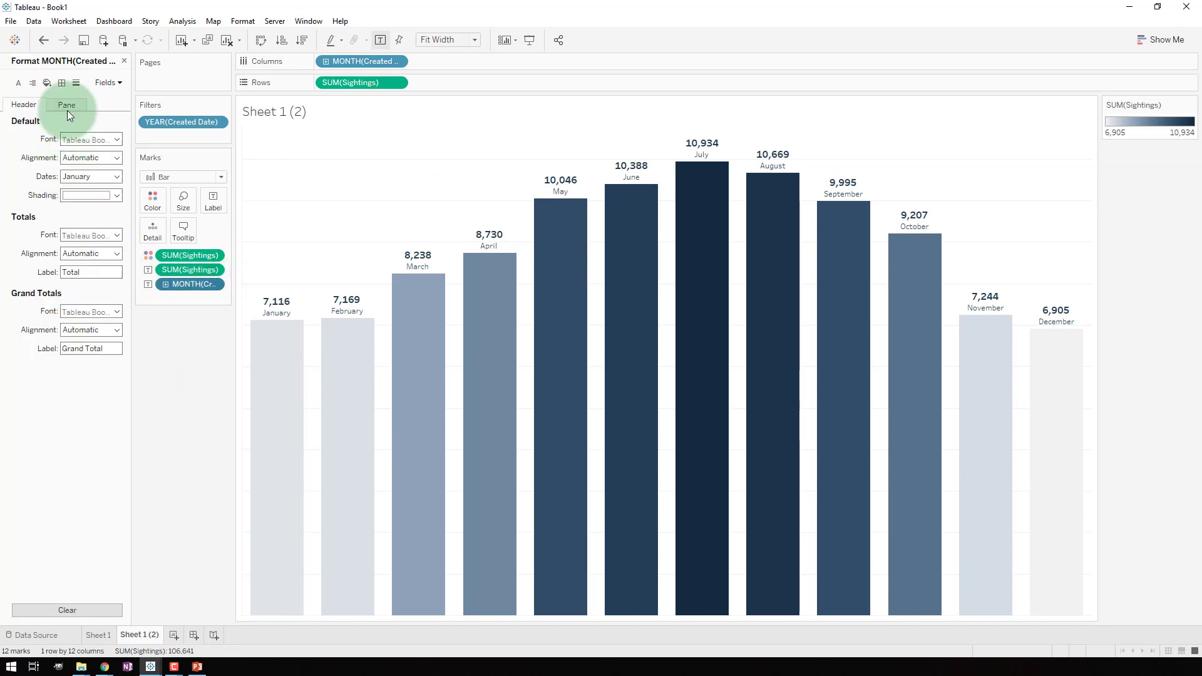
pyautogui.click(66, 106)
pyautogui.click(88, 176)
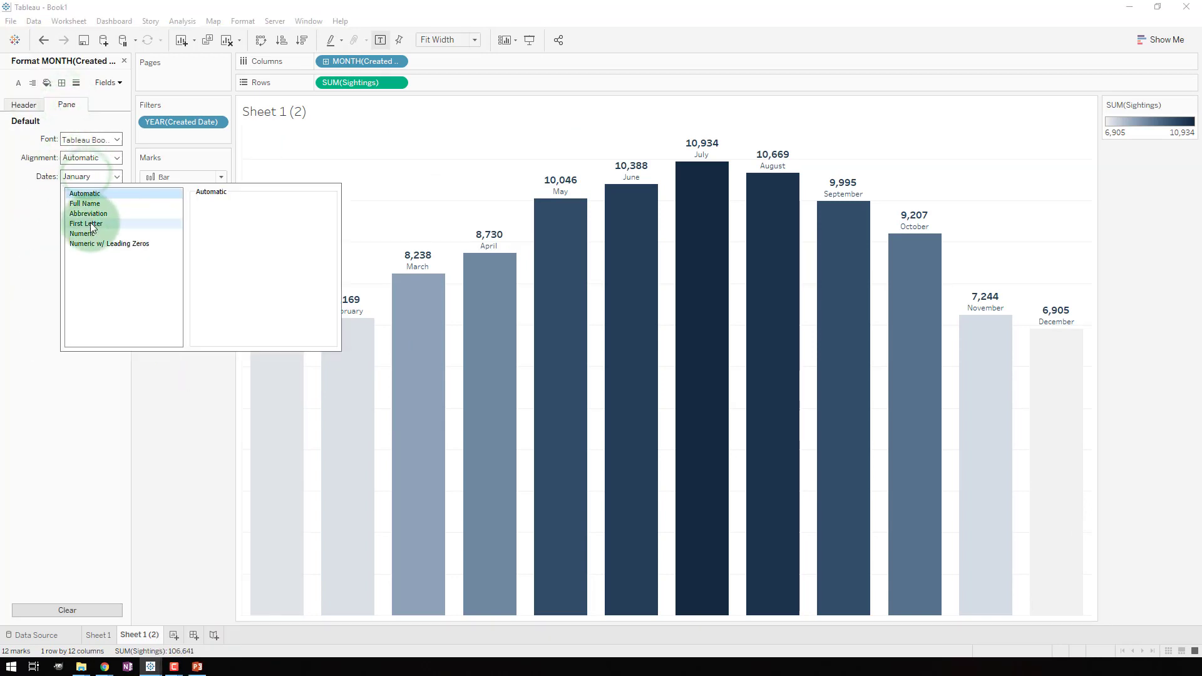
pyautogui.click(89, 214)
pyautogui.click(147, 415)
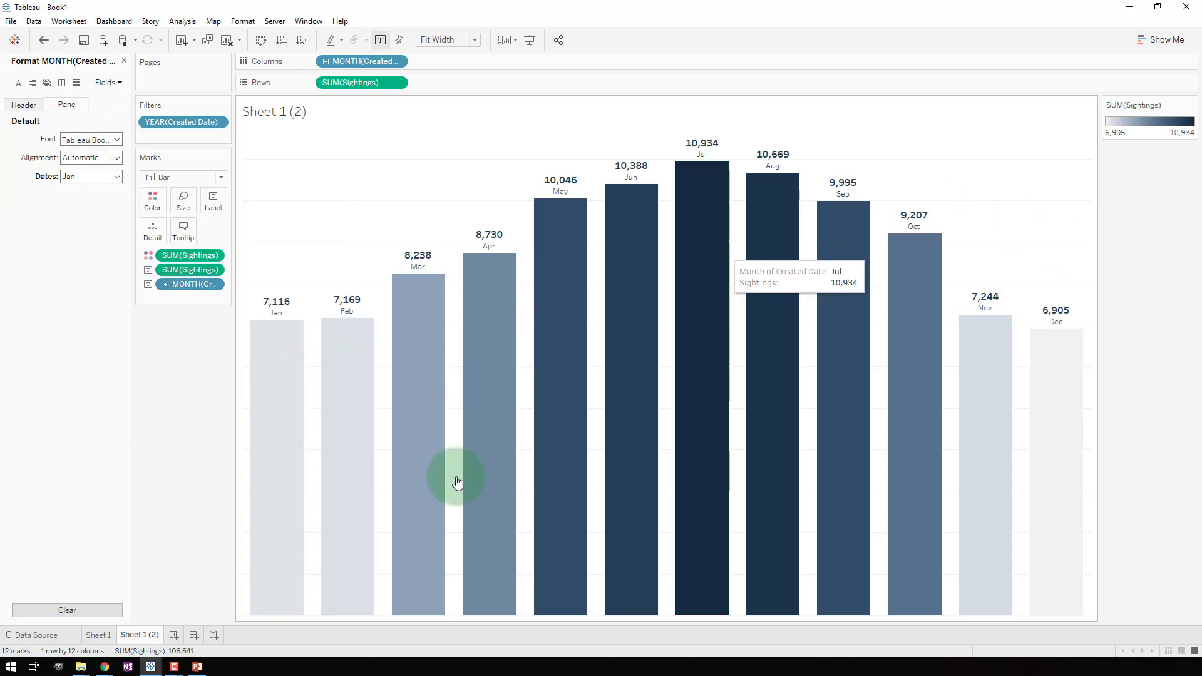
# Step: Rename the bar chart sheet as Monthly Trend and Sheet 1 as Highlight Table
pyautogui.doubleClick(151, 634)
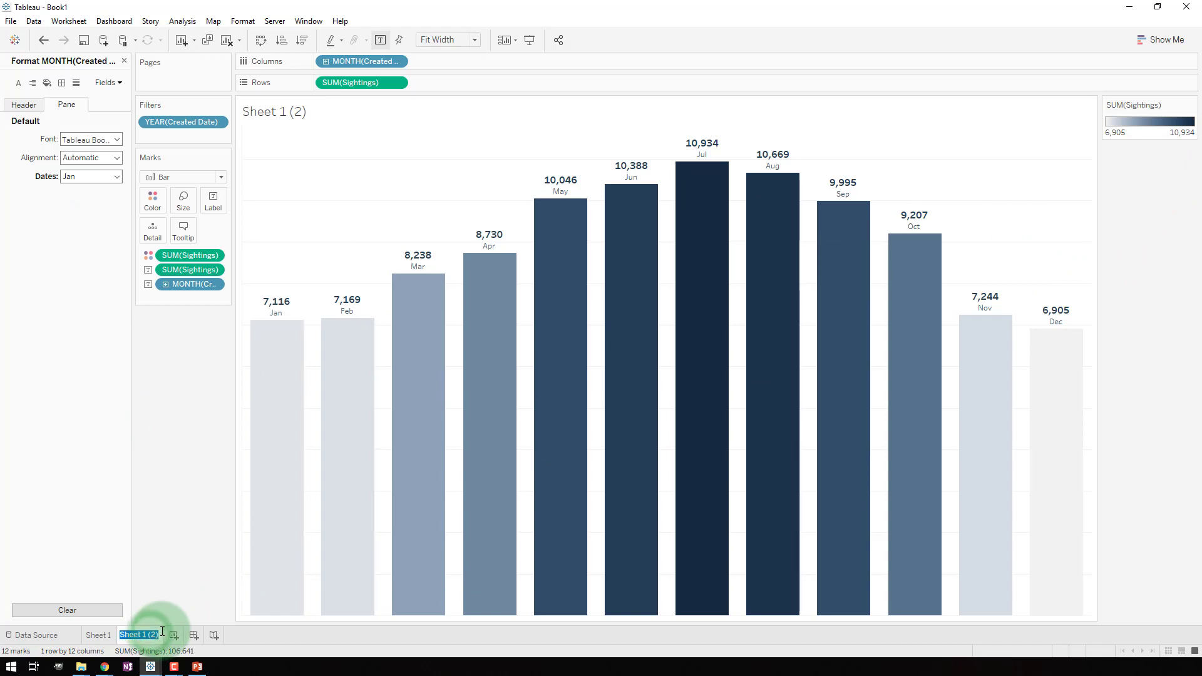
pyautogui.write('Monthly')
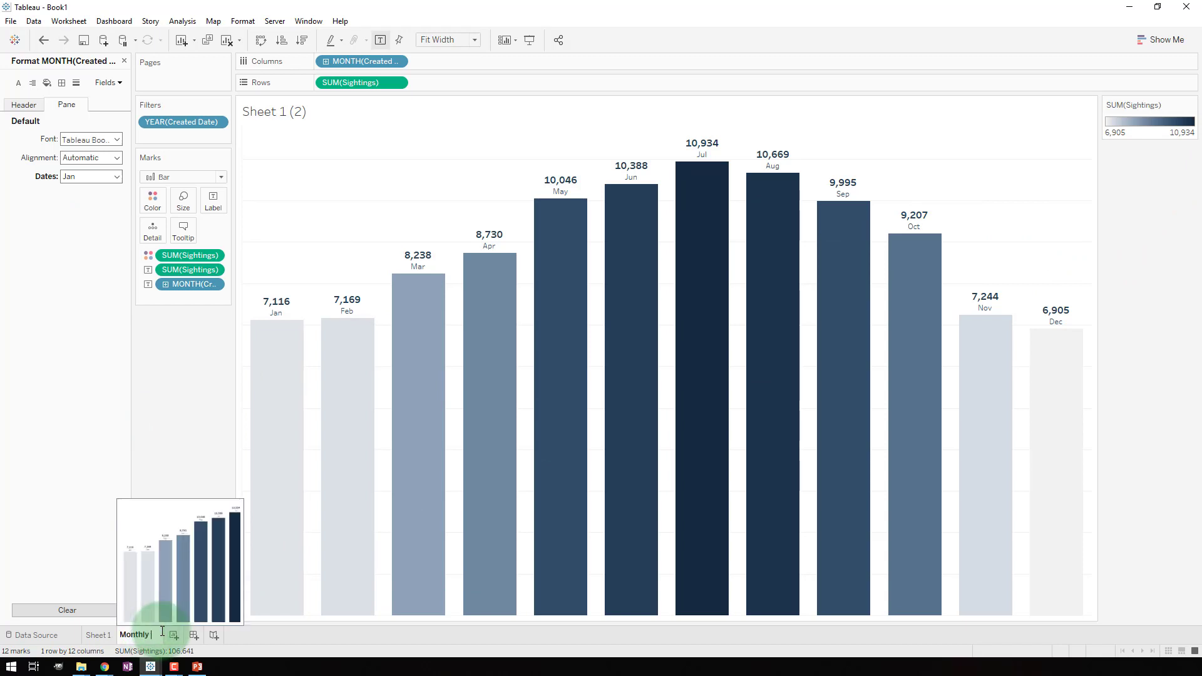
pyautogui.write(' Trend')
pyautogui.click(88, 530)
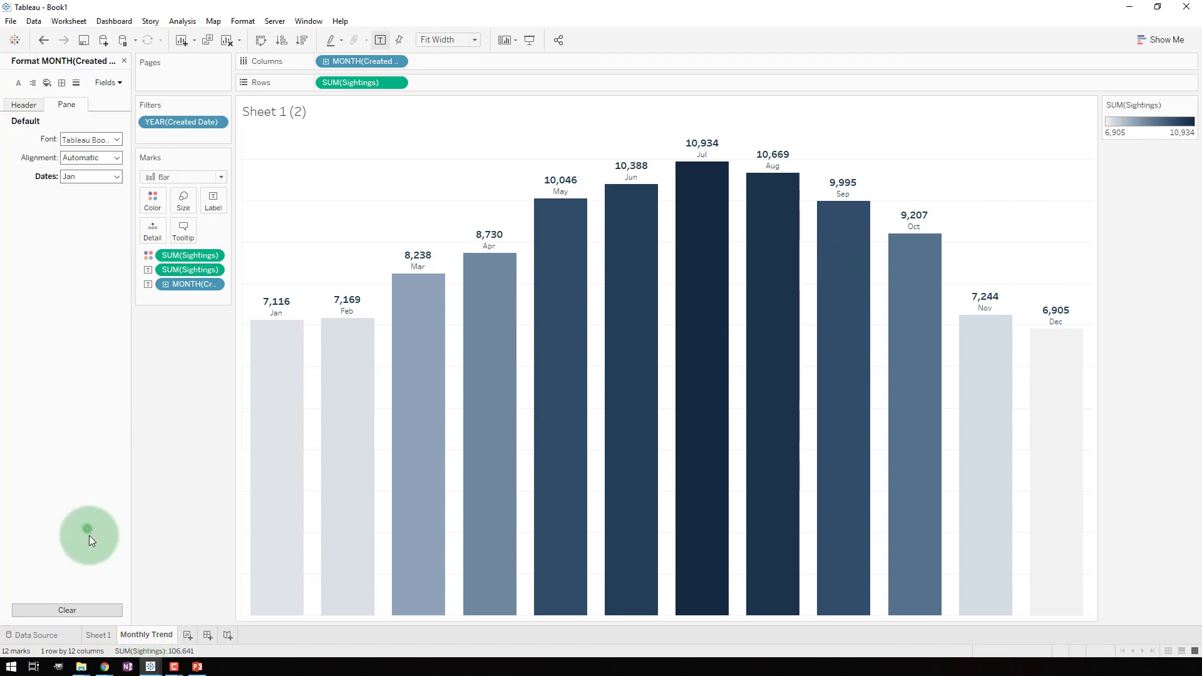
pyautogui.doubleClick(99, 632)
pyautogui.write('Highlight Table')
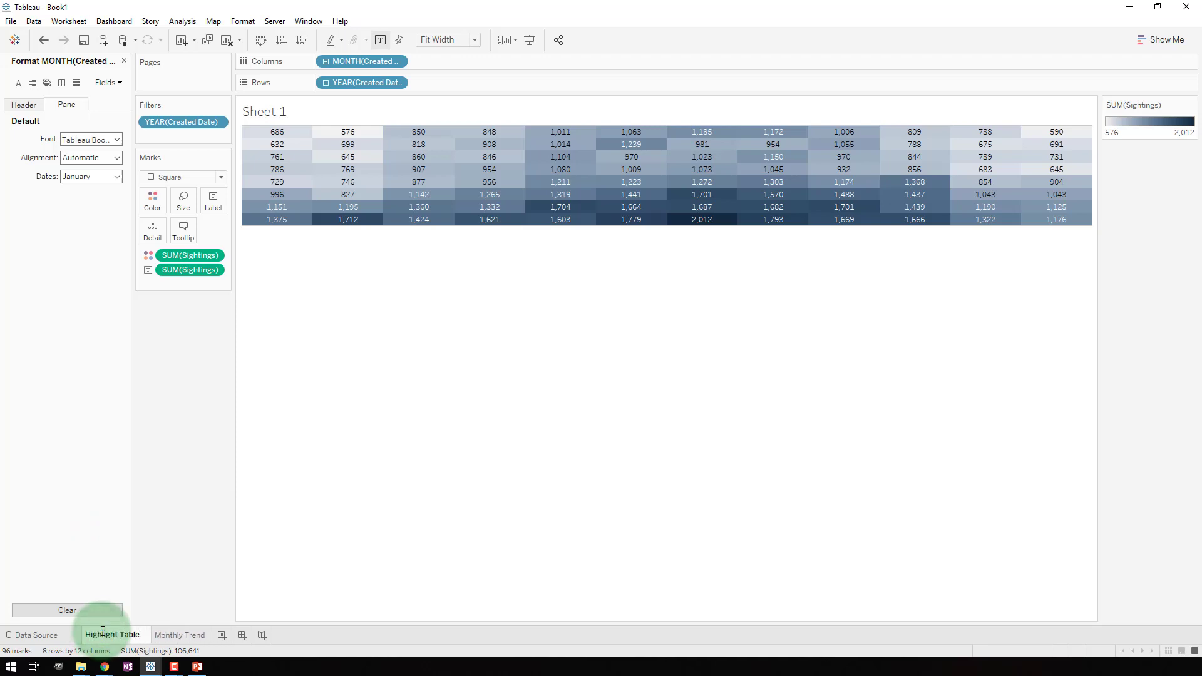
pyautogui.click(29, 518)
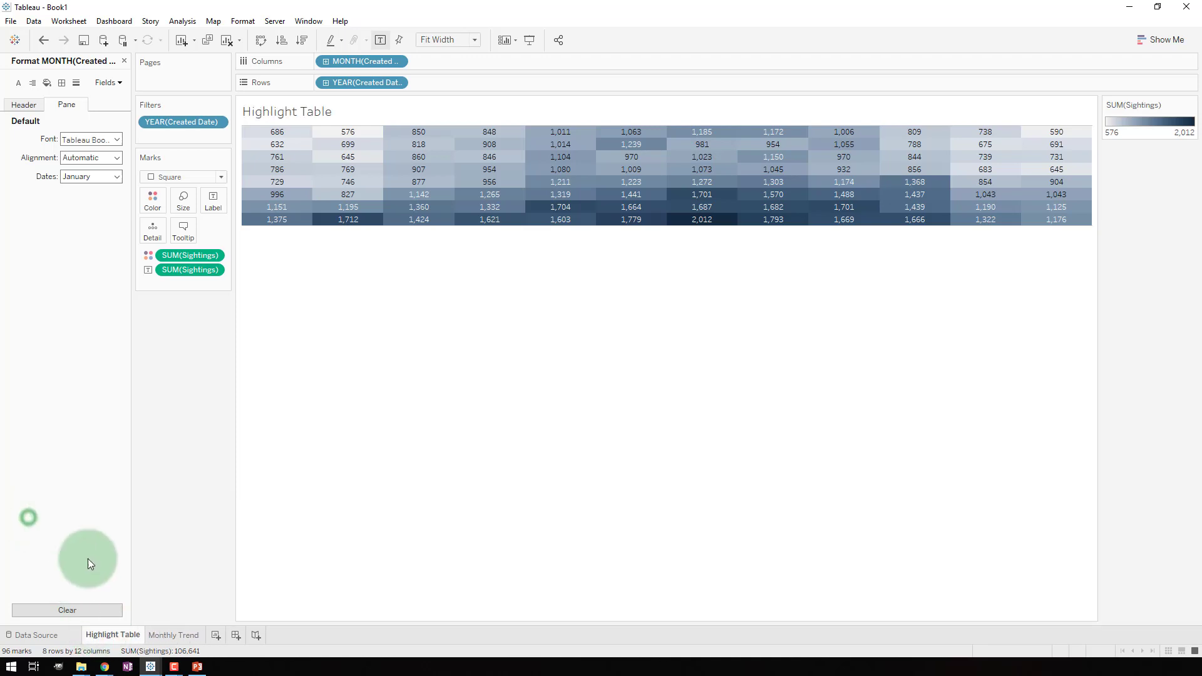
# Step: Duplicate the Monthly Trend sheet and rename the copy as Yearly Trend
pyautogui.click(175, 635)
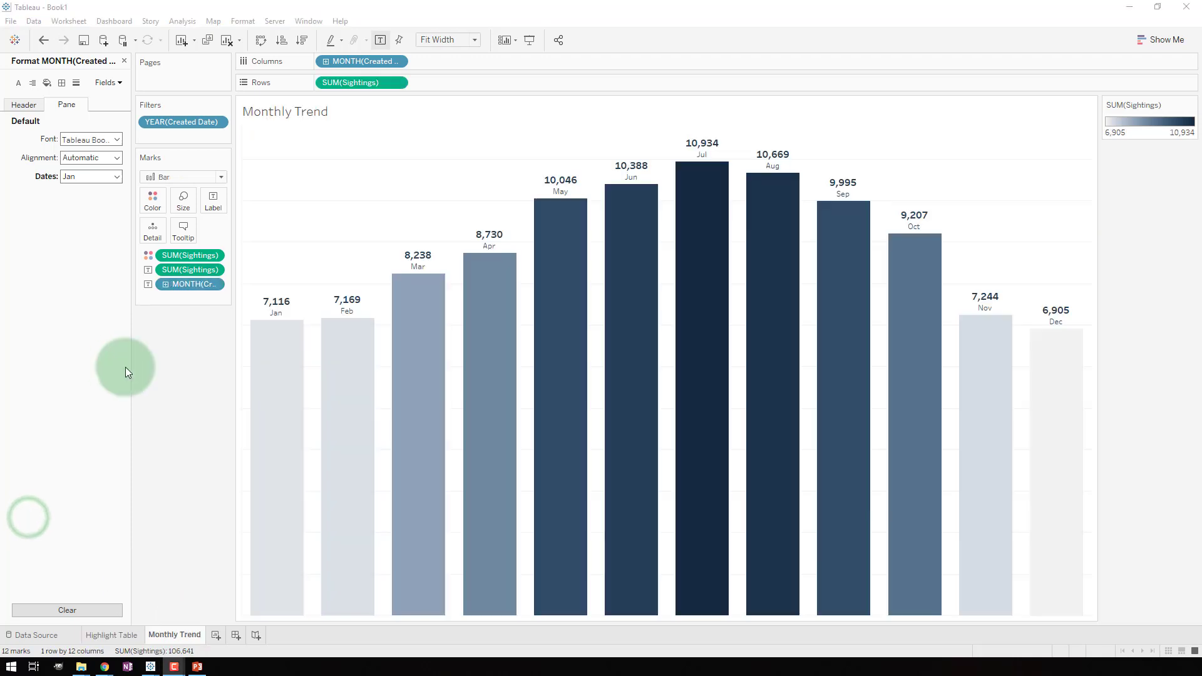
pyautogui.rightClick(181, 633)
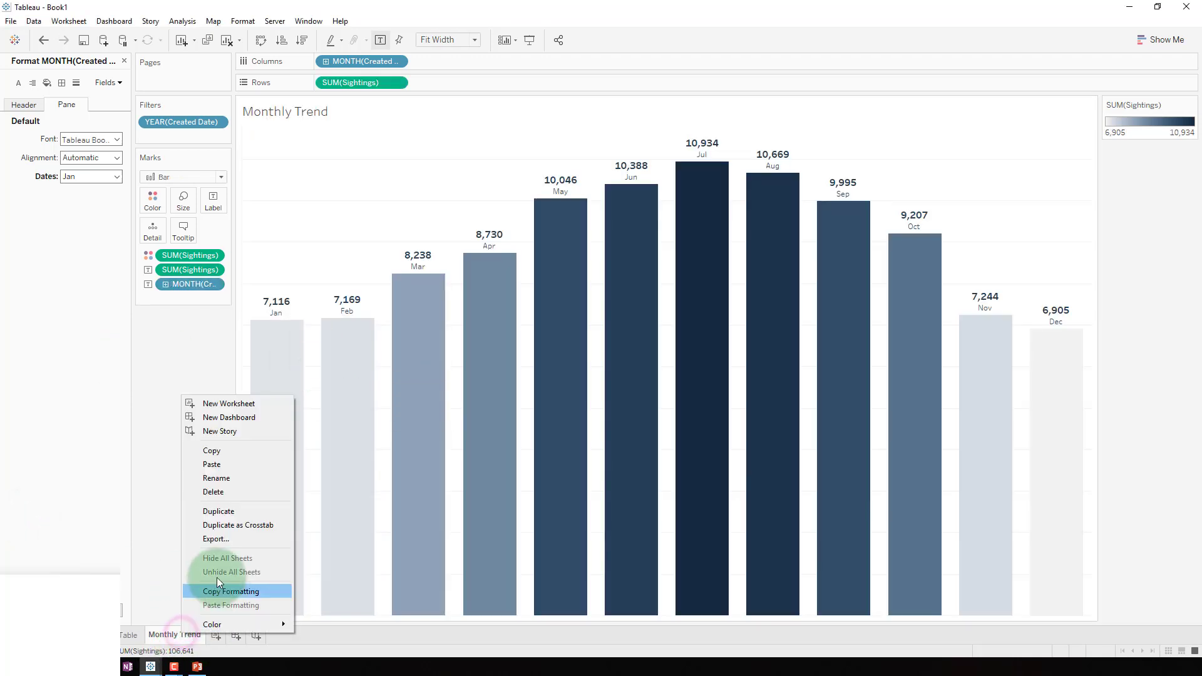
pyautogui.click(234, 512)
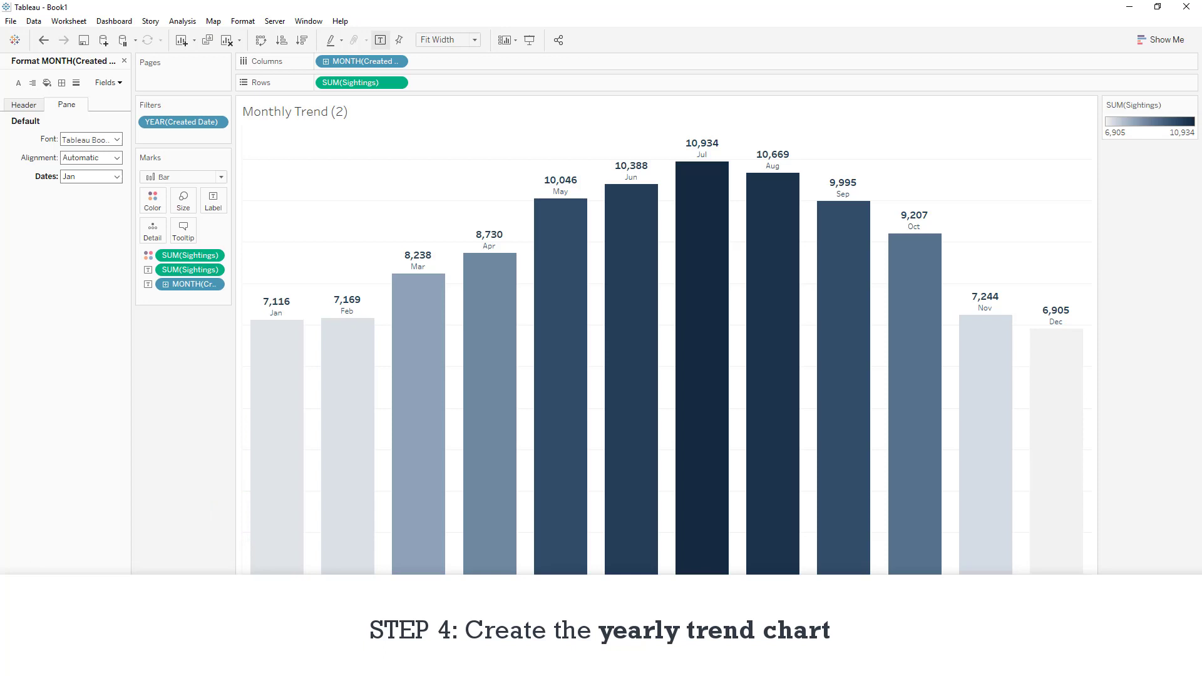
pyautogui.doubleClick(234, 629)
pyautogui.write('Yearly Trend')
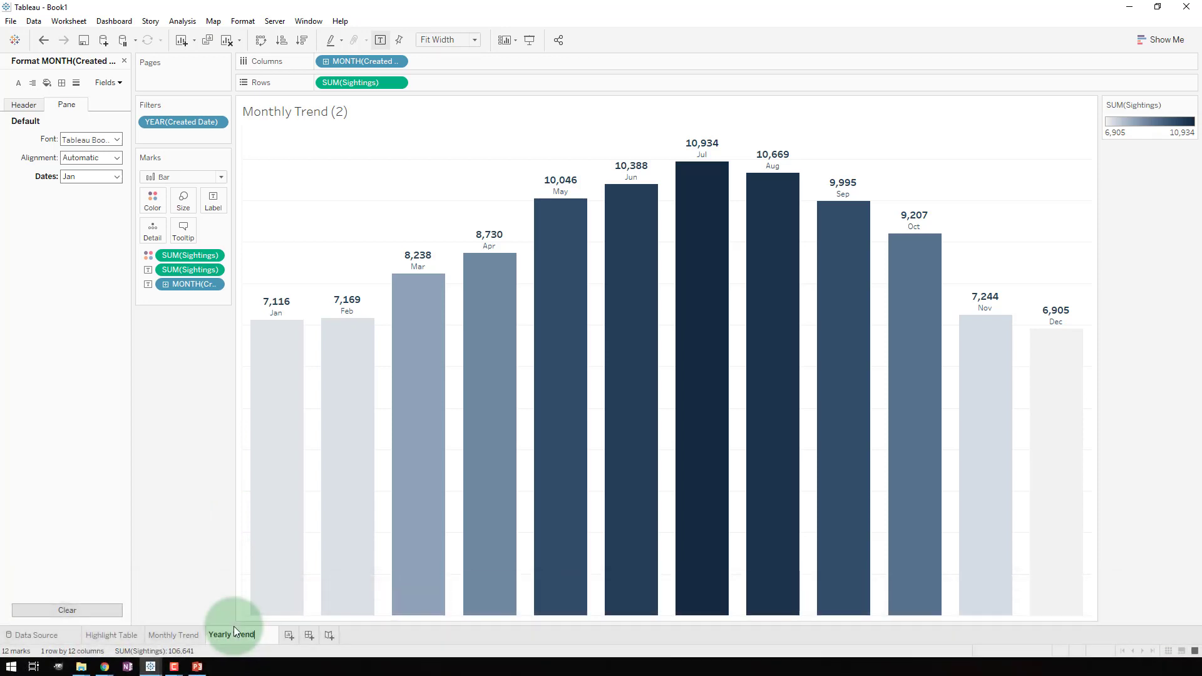
pyautogui.click(180, 551)
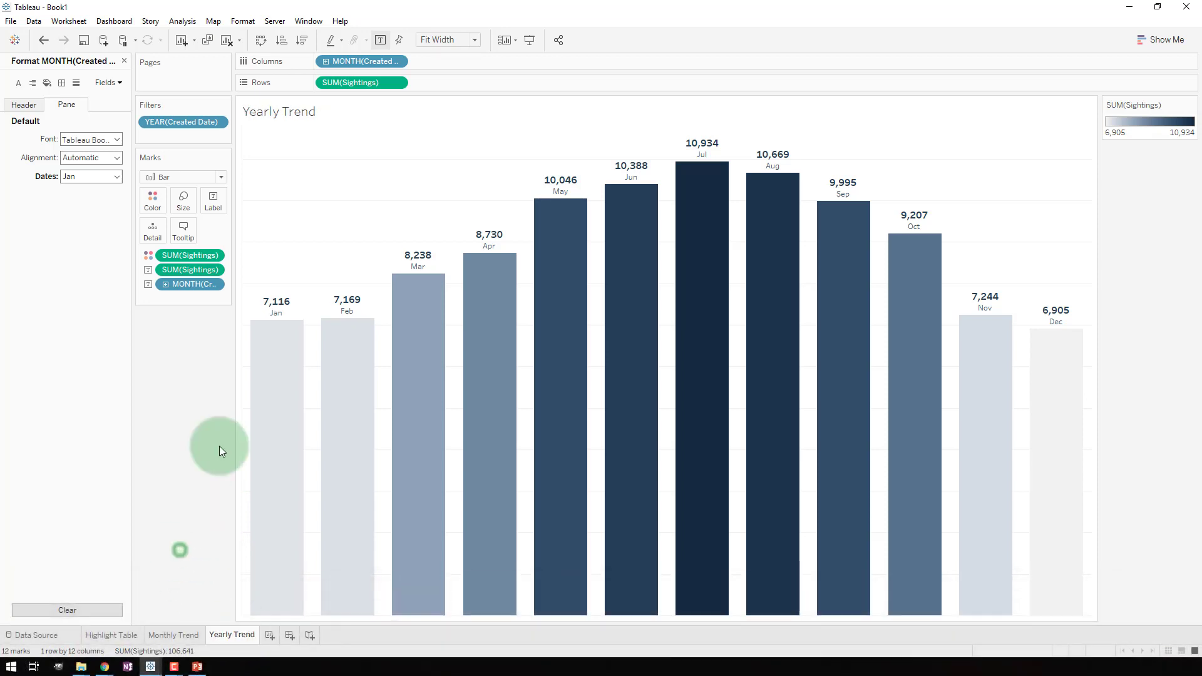
# Step: Swap rows and columns on the Yearly Trend sheet and set the Created Date field on Rows to Year
pyautogui.click(262, 40)
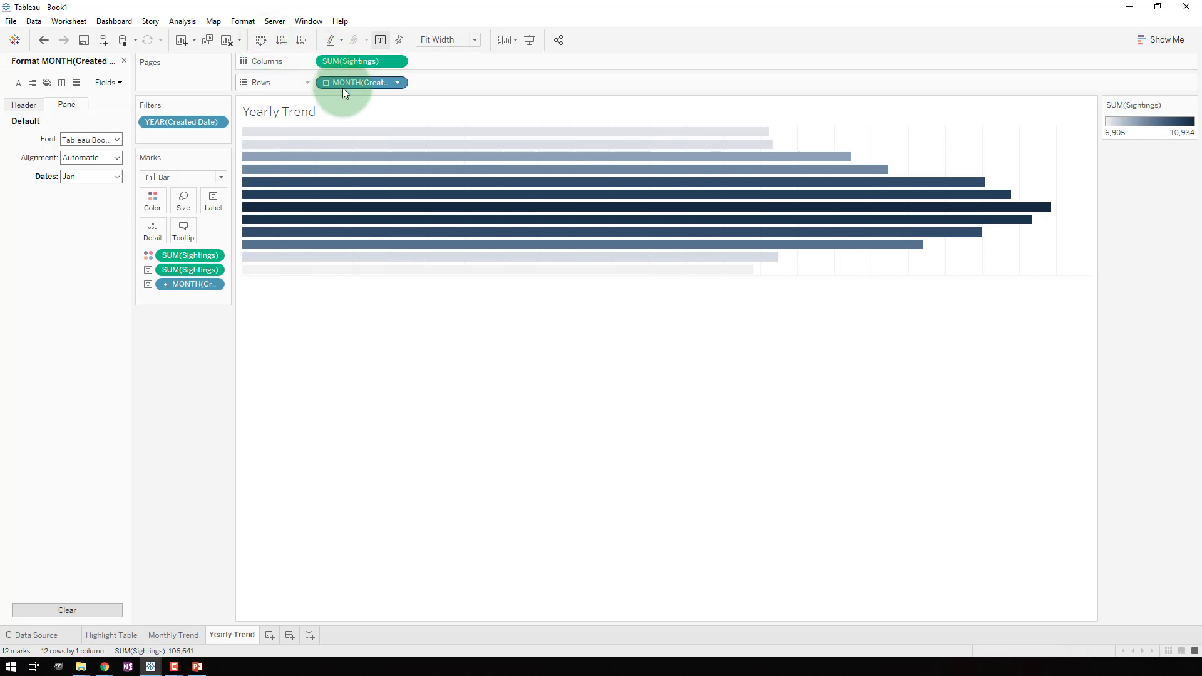
pyautogui.moveTo(337, 69); pyautogui.dragTo(351, 84)
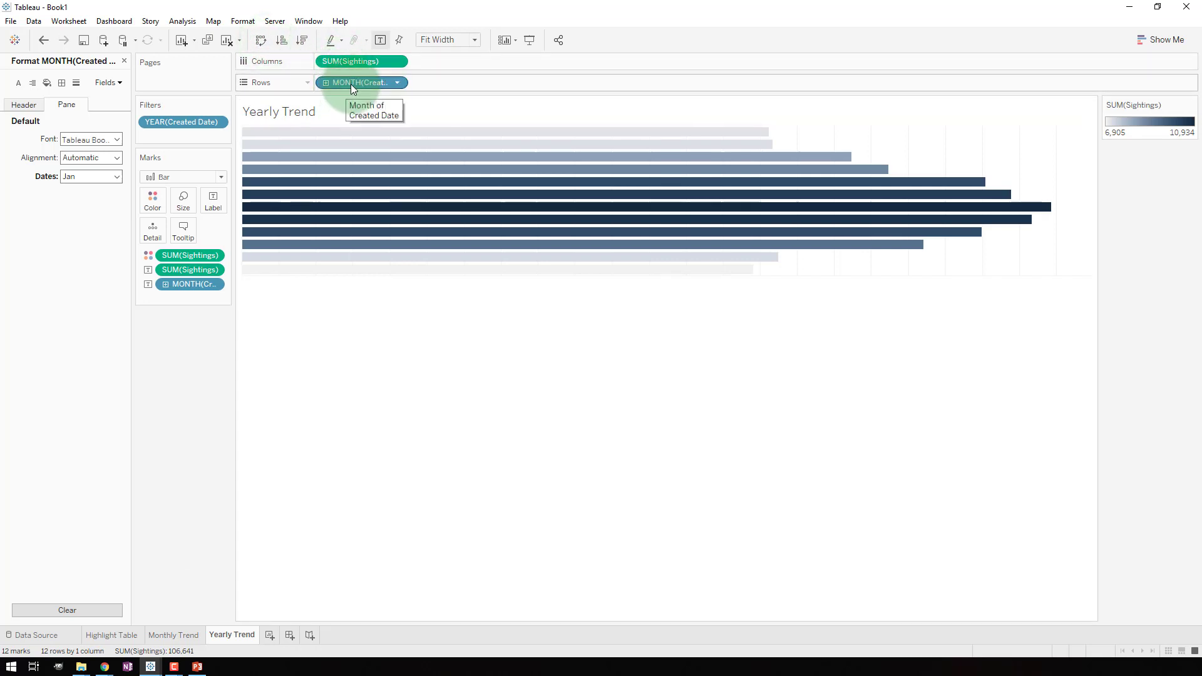
pyautogui.click(124, 61)
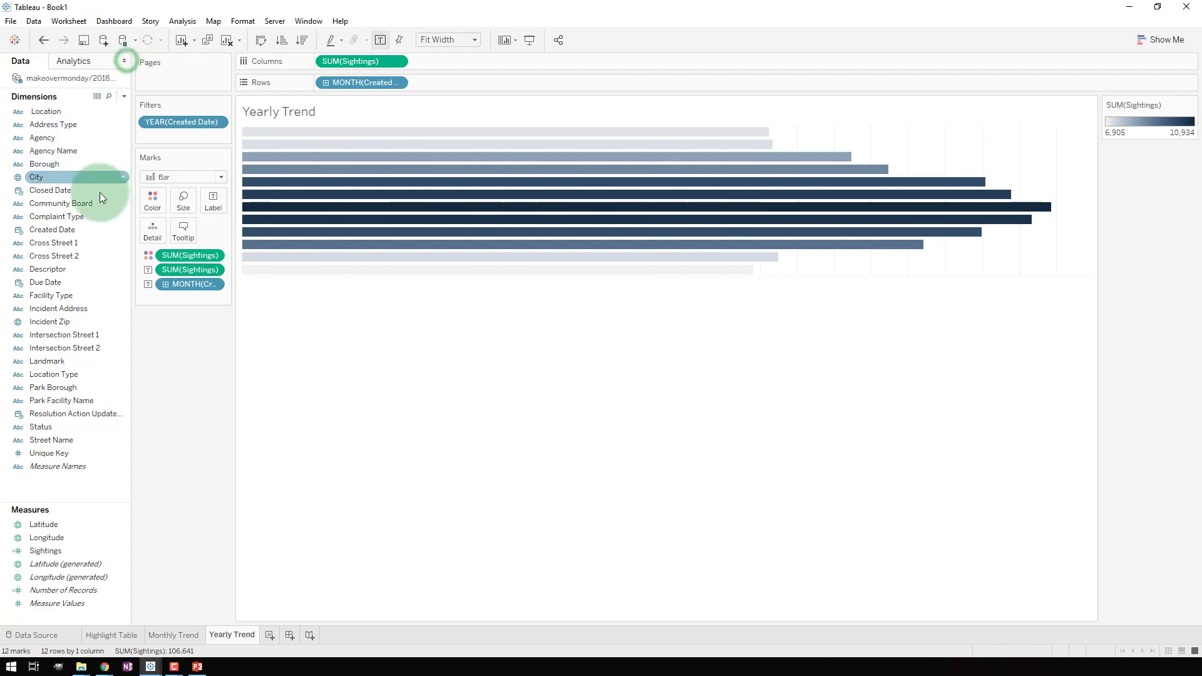
pyautogui.click(397, 82)
pyautogui.click(395, 82)
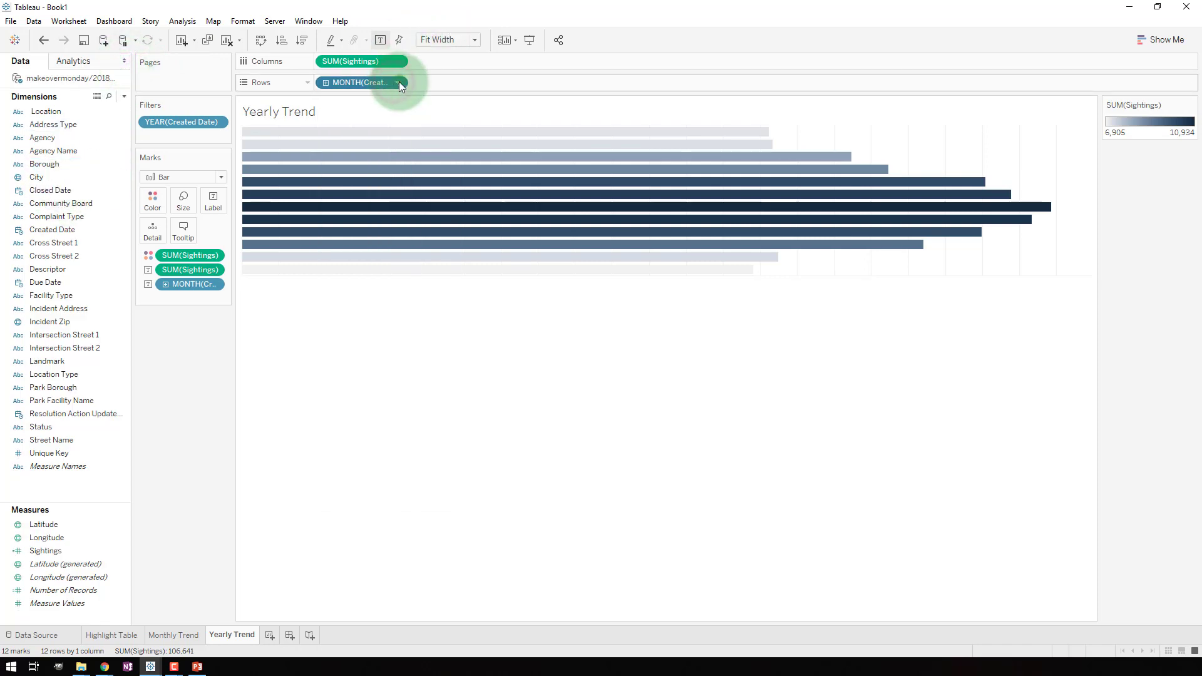
pyautogui.click(400, 81)
pyautogui.click(371, 231)
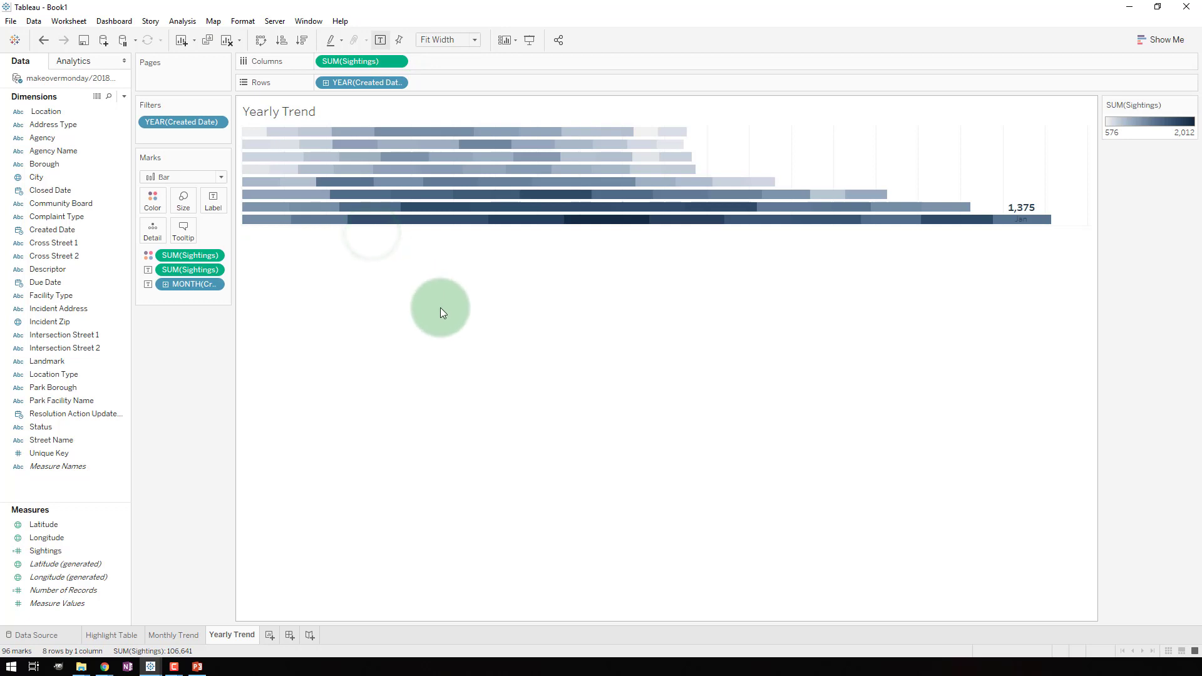
# Step: Set the Created Date field in the bar labels to Year and edit the label text
pyautogui.click(214, 284)
pyautogui.click(208, 408)
pyautogui.click(213, 199)
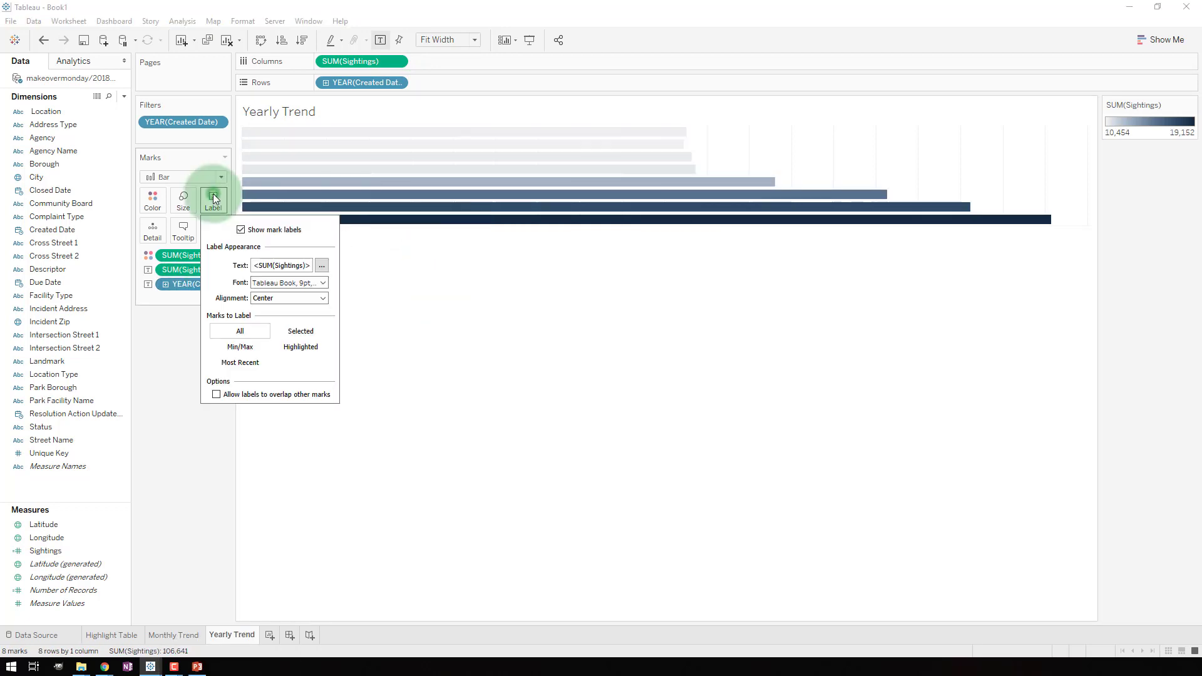
pyautogui.click(321, 265)
pyautogui.click(734, 395)
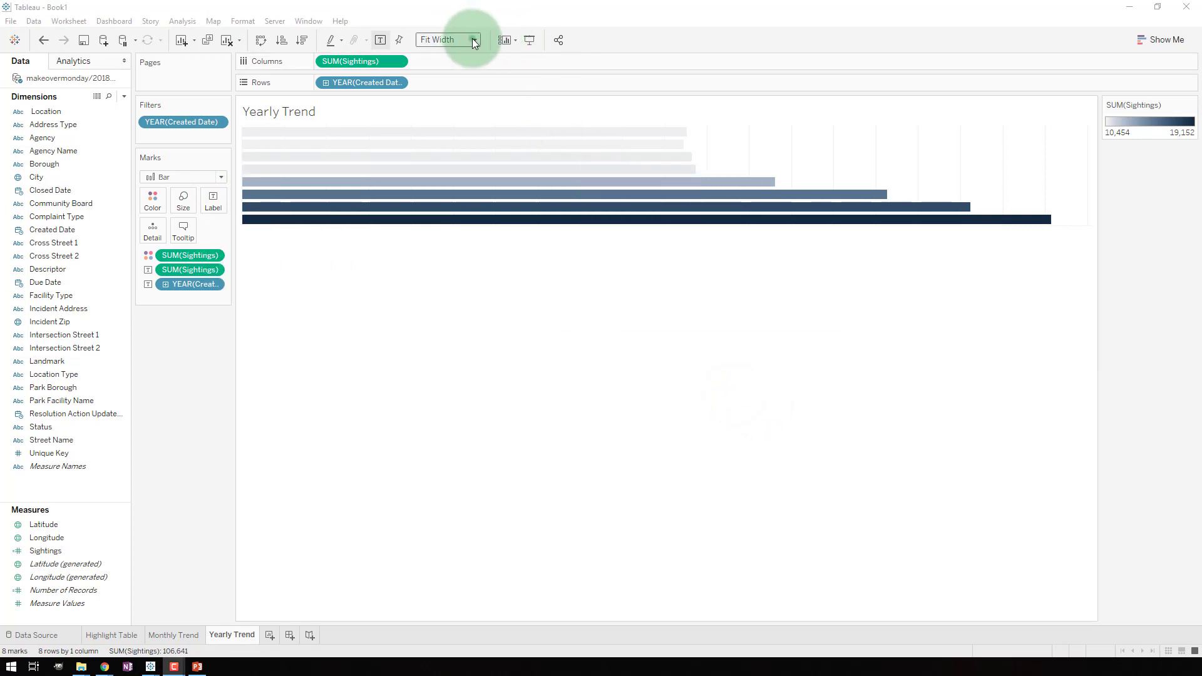
# Step: Fit the Yearly Trend chart to height and set the horizontal alignment of its mark labels to right
pyautogui.click(474, 40)
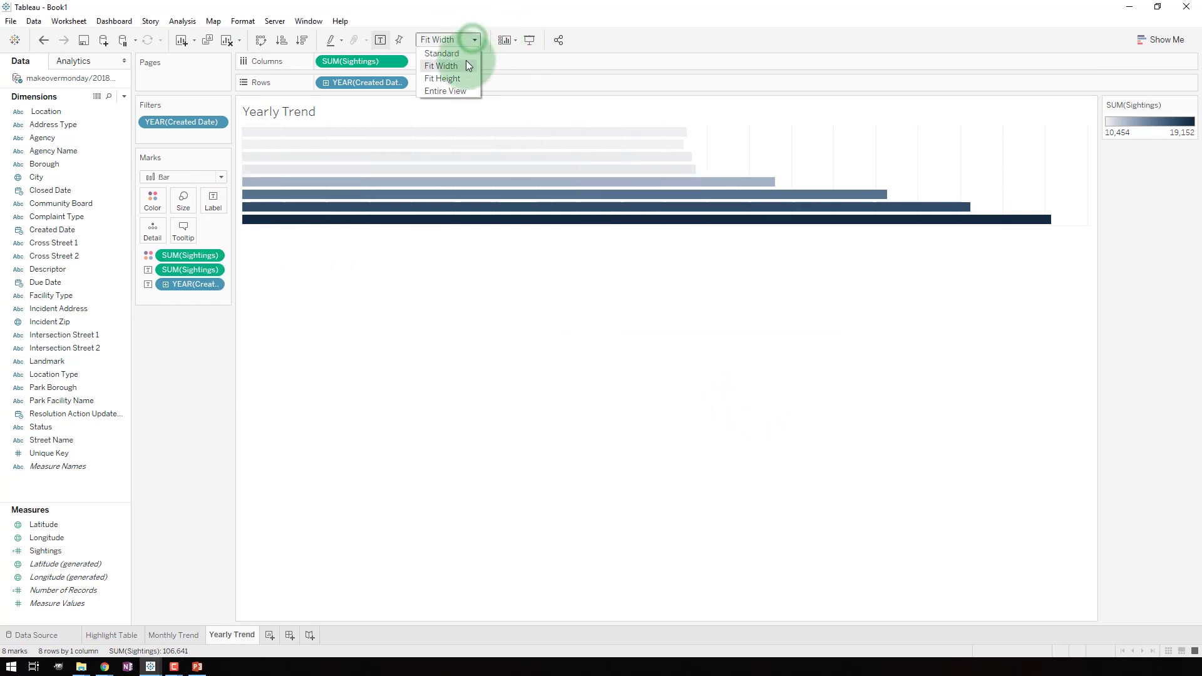
pyautogui.click(448, 81)
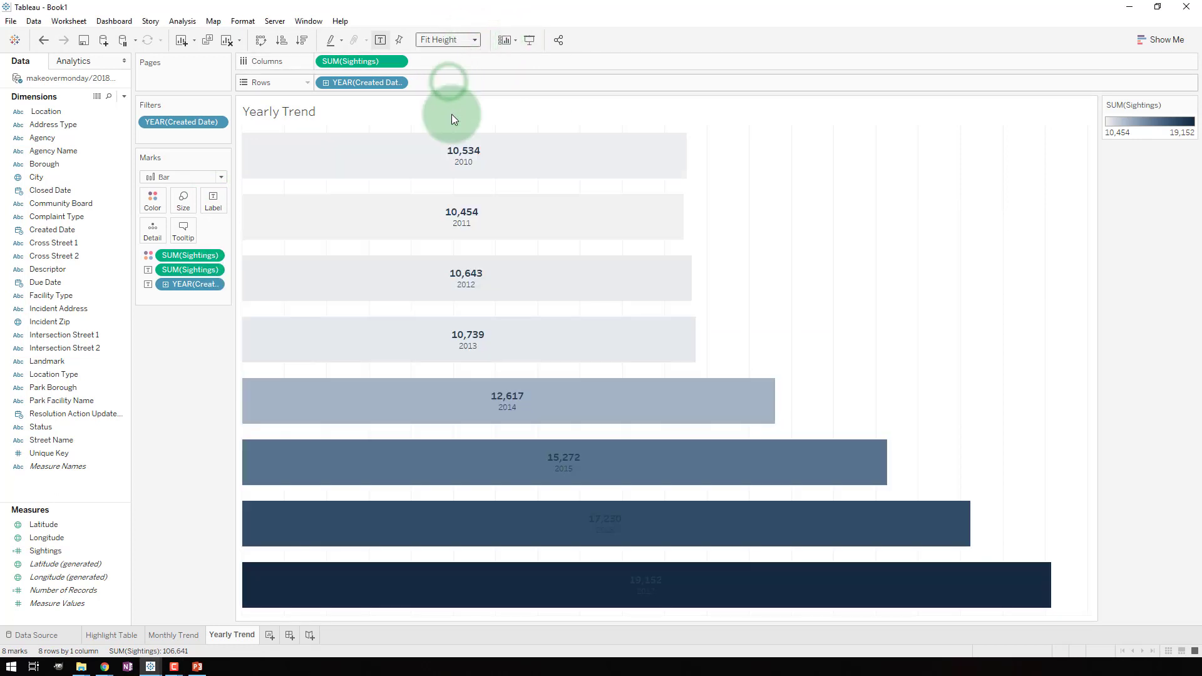
pyautogui.click(206, 215)
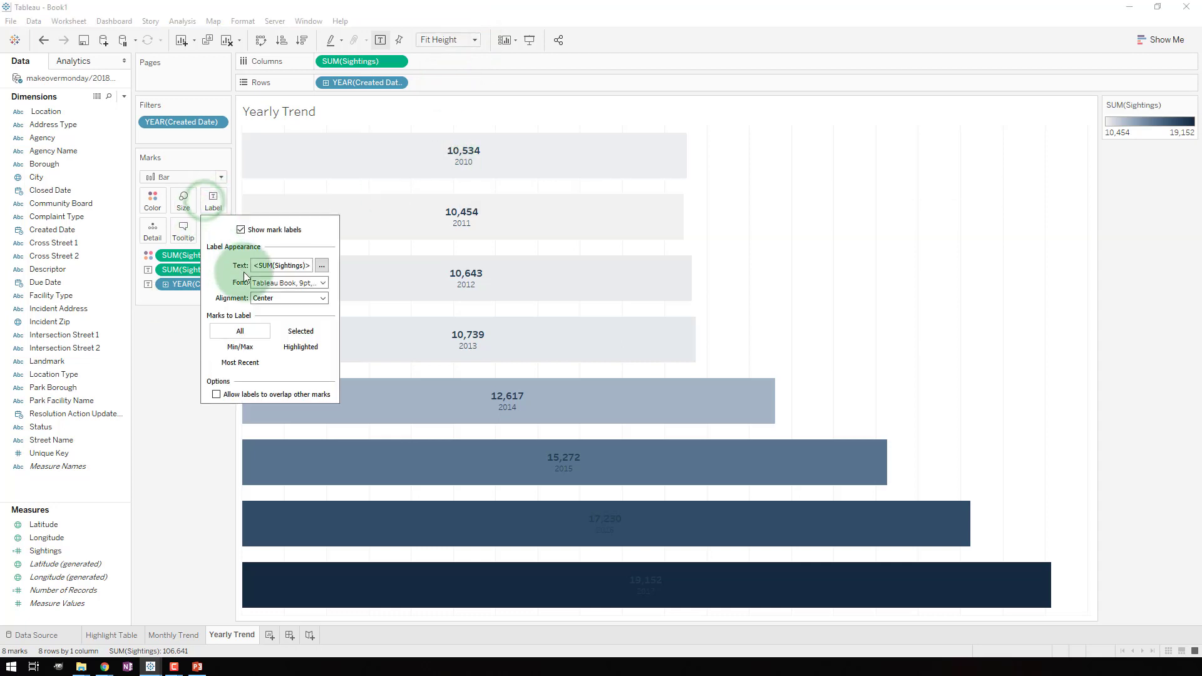
pyautogui.click(271, 297)
pyautogui.click(300, 348)
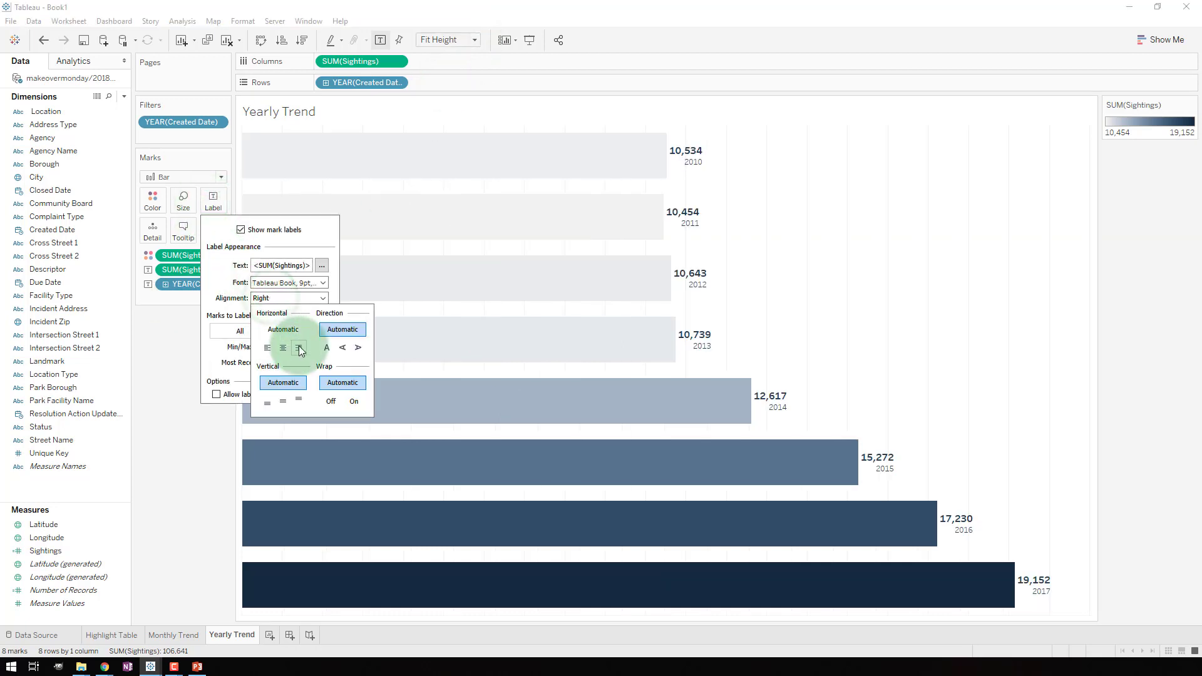
# Step: Left-align both lines of the Yearly Trend label text, the sightings sum and the created year, and apply the change
pyautogui.click(285, 267)
pyautogui.click(322, 266)
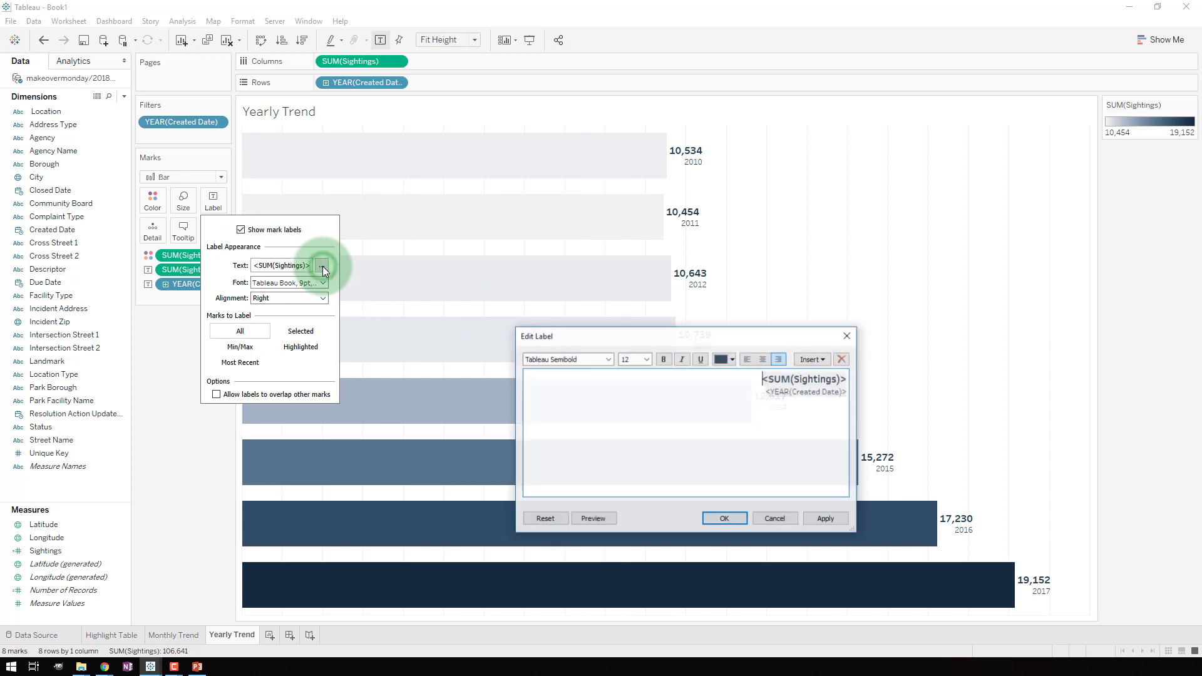
pyautogui.moveTo(759, 381); pyautogui.dragTo(870, 406)
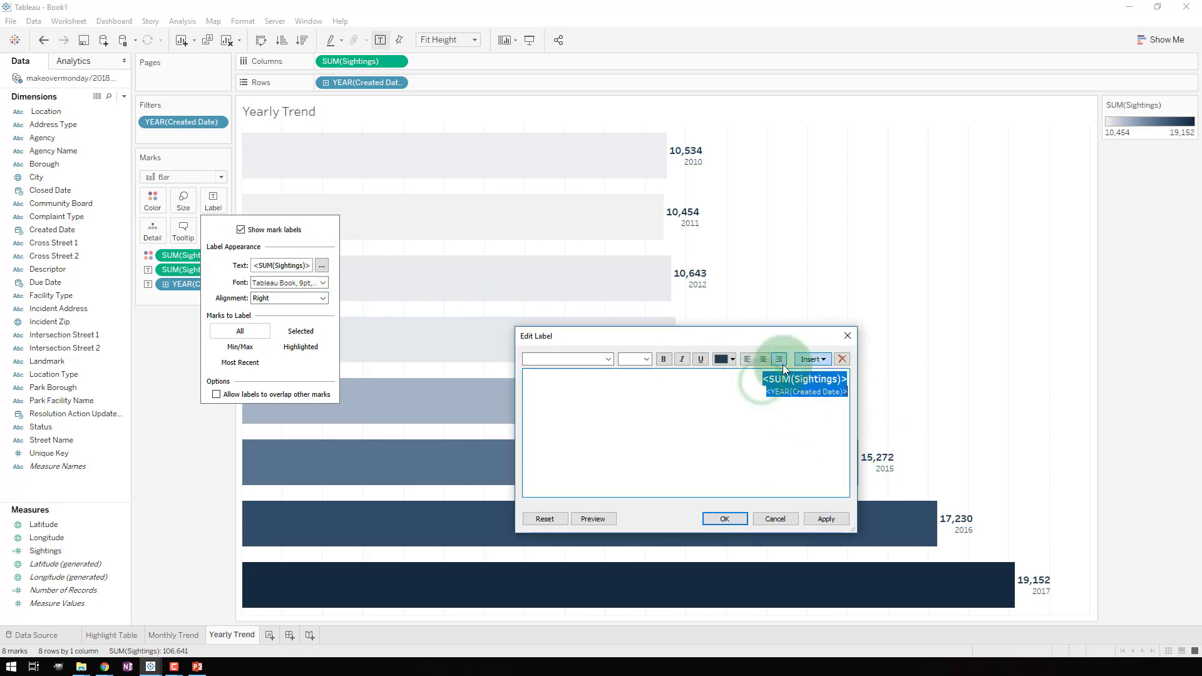
pyautogui.click(748, 359)
pyautogui.click(824, 518)
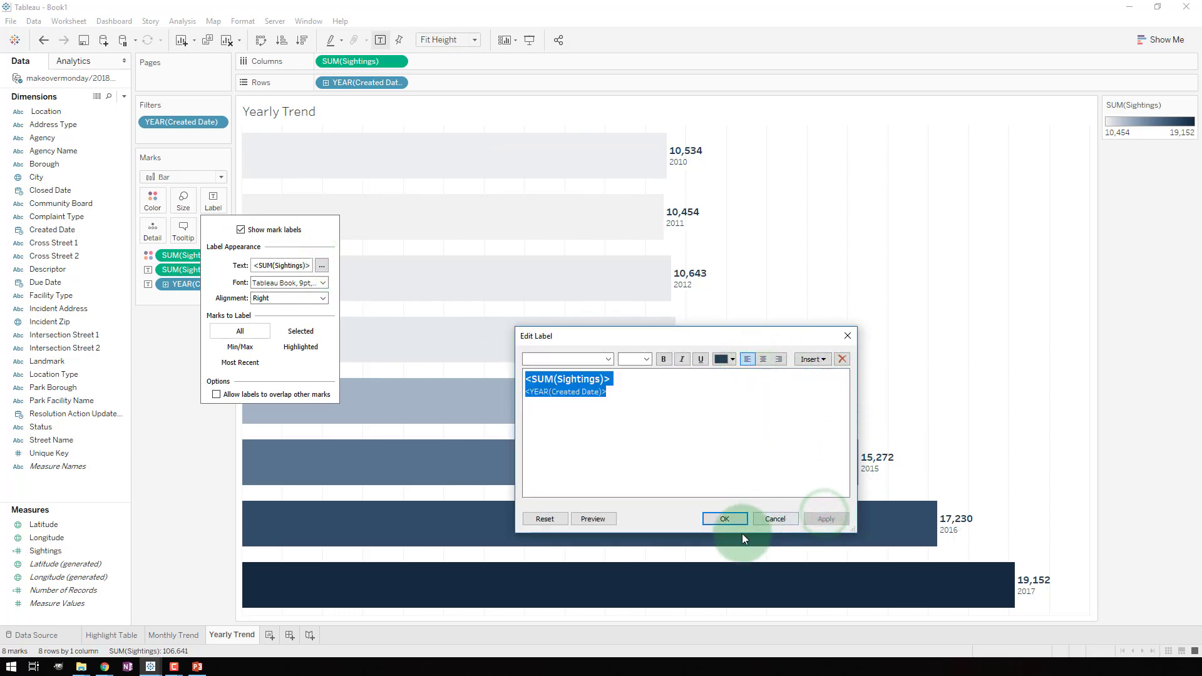
pyautogui.click(606, 401)
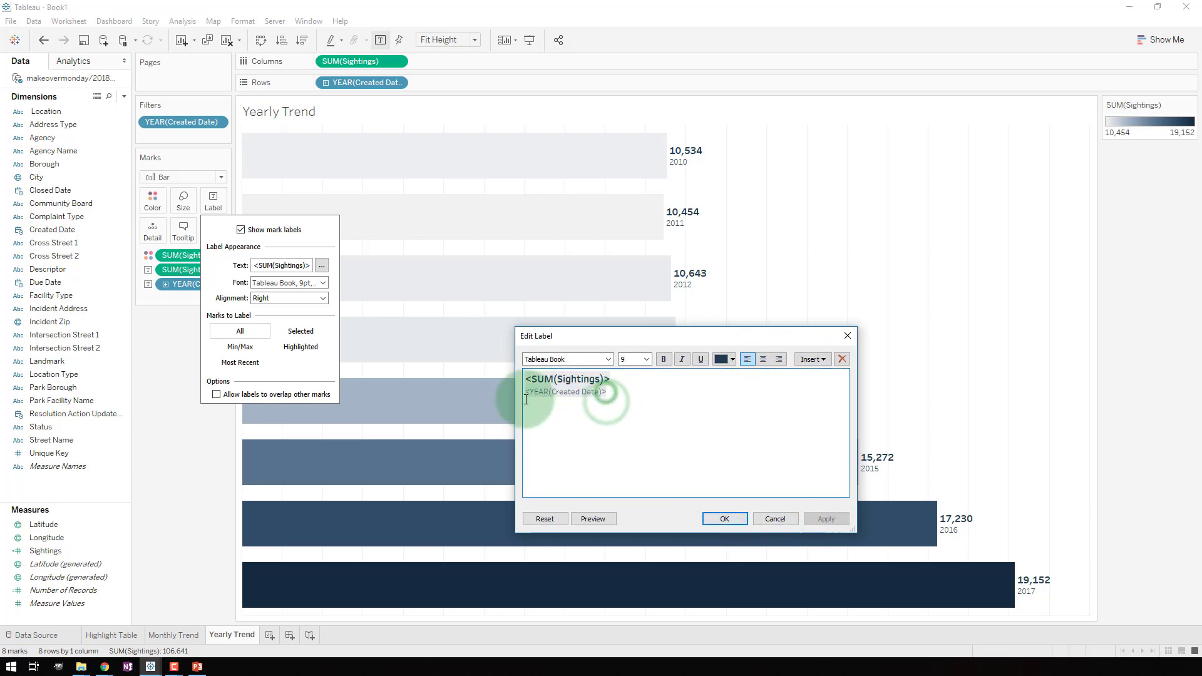
pyautogui.click(725, 518)
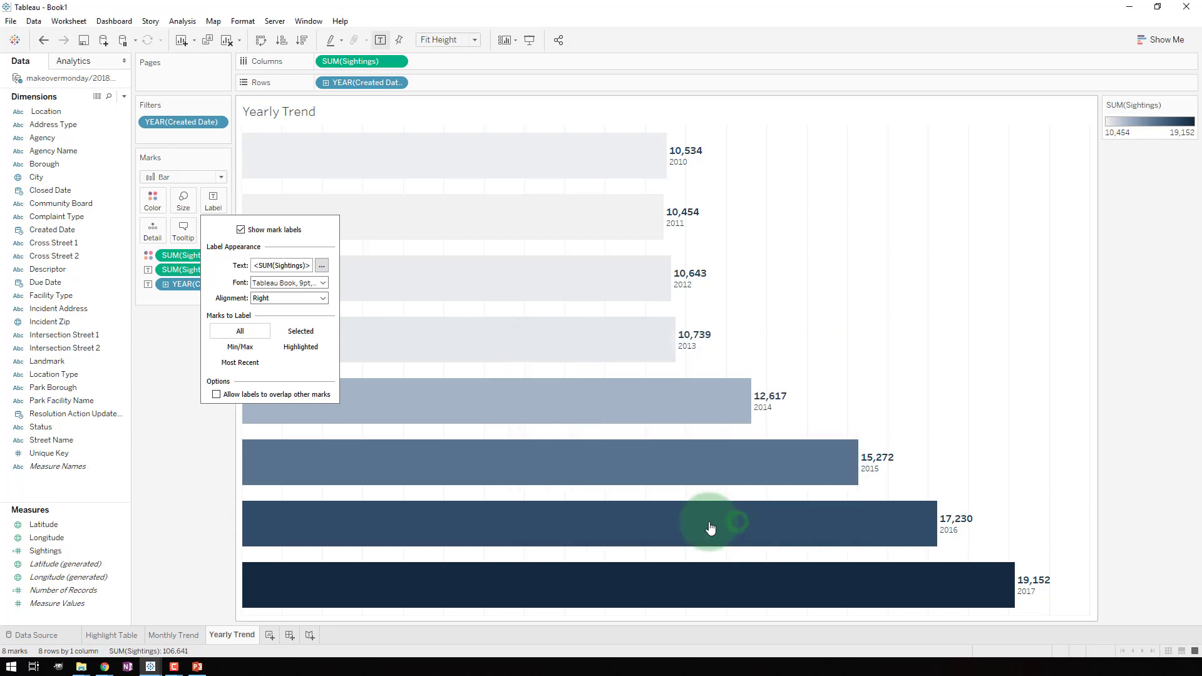
pyautogui.click(195, 526)
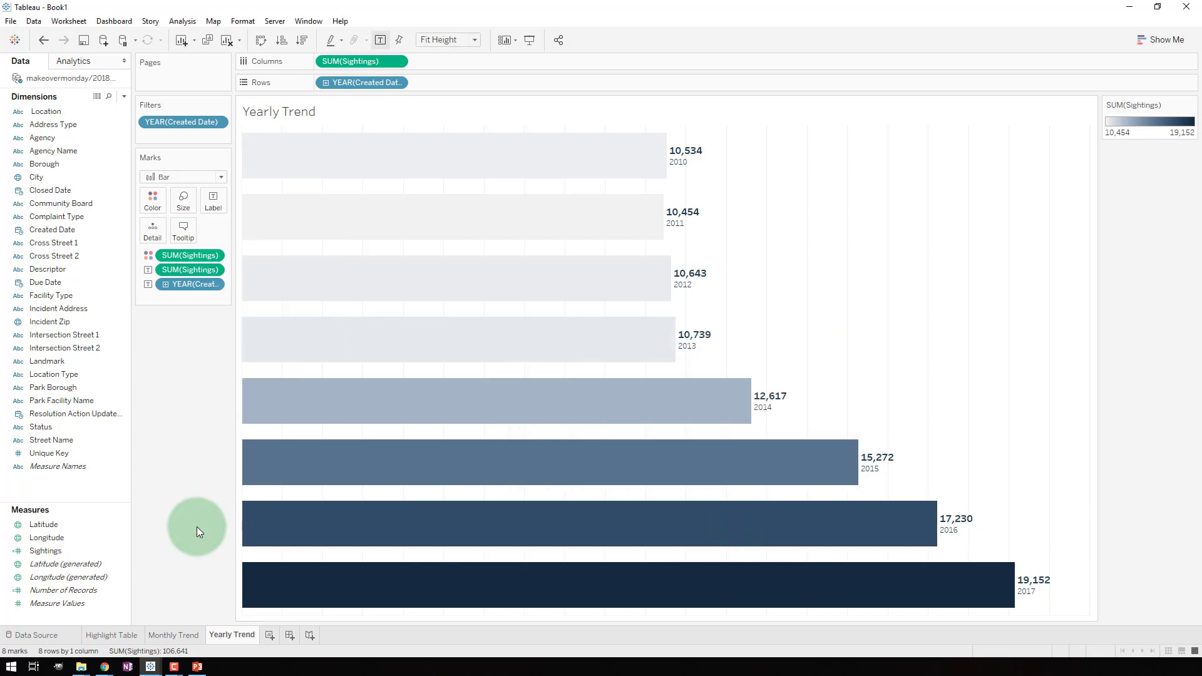
pyautogui.click(138, 637)
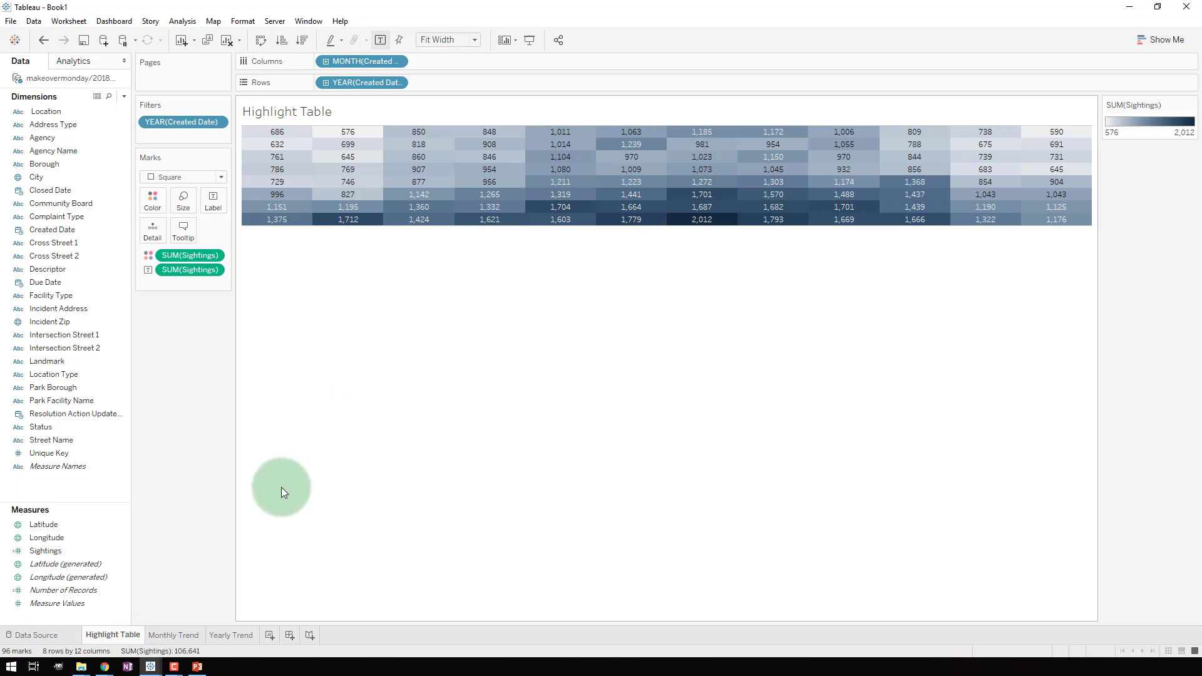
pyautogui.click(184, 637)
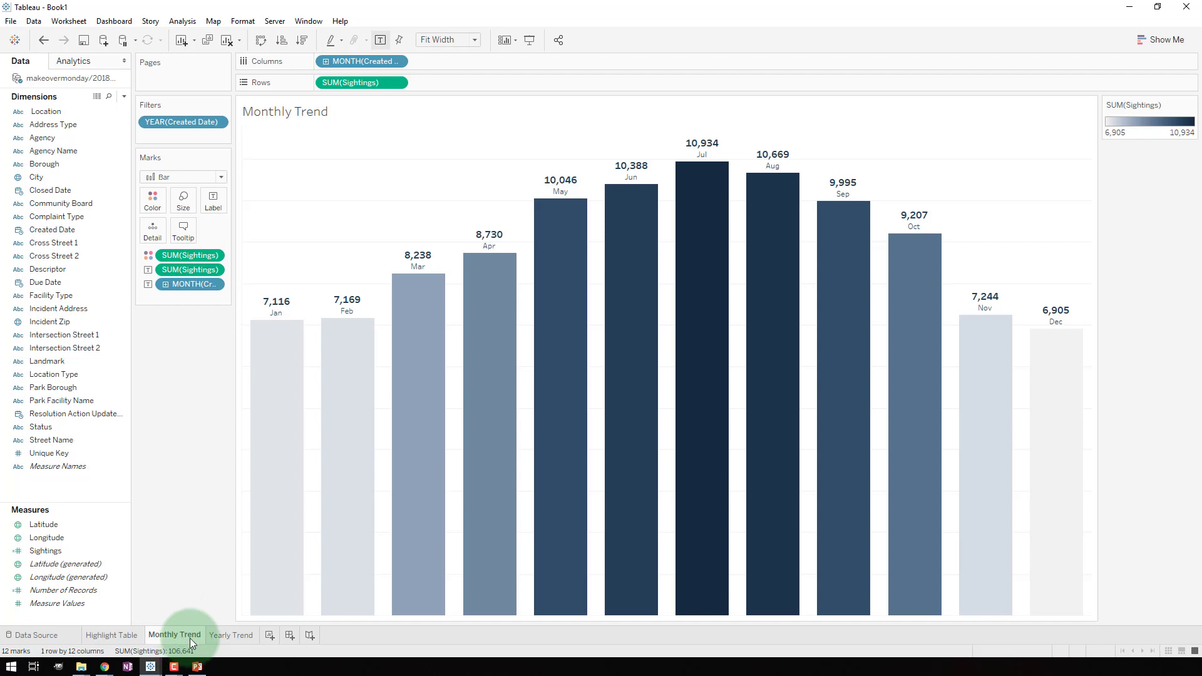
pyautogui.click(227, 636)
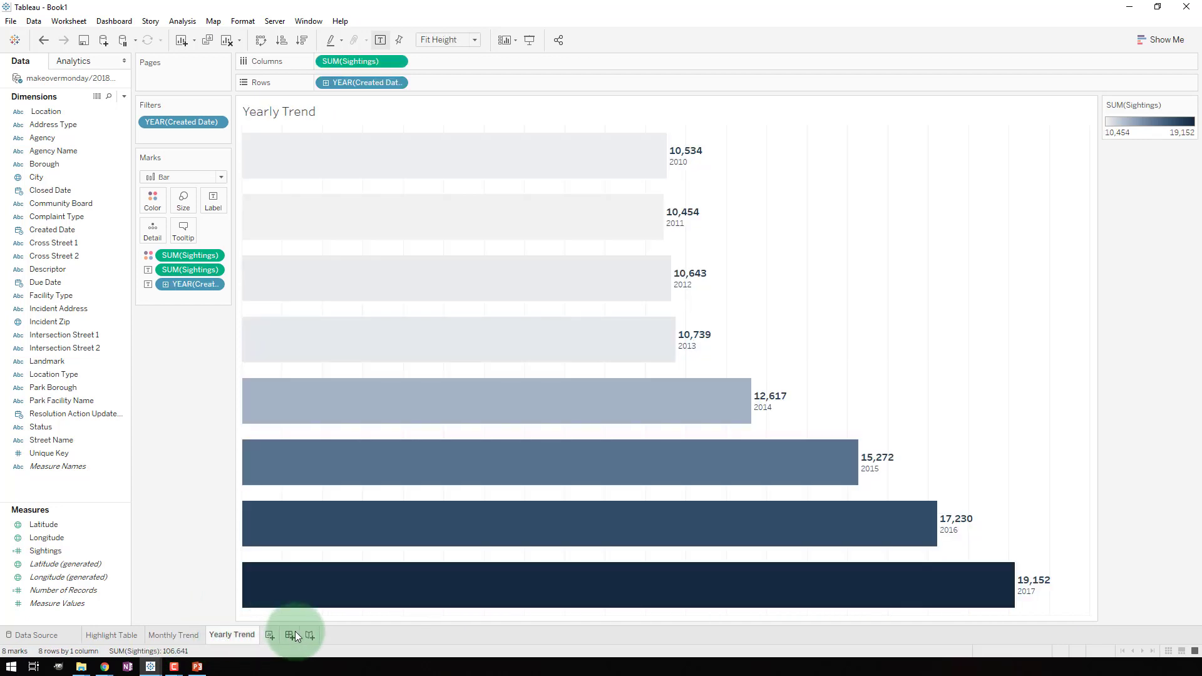
pyautogui.hotkey('alt', 'Tab')
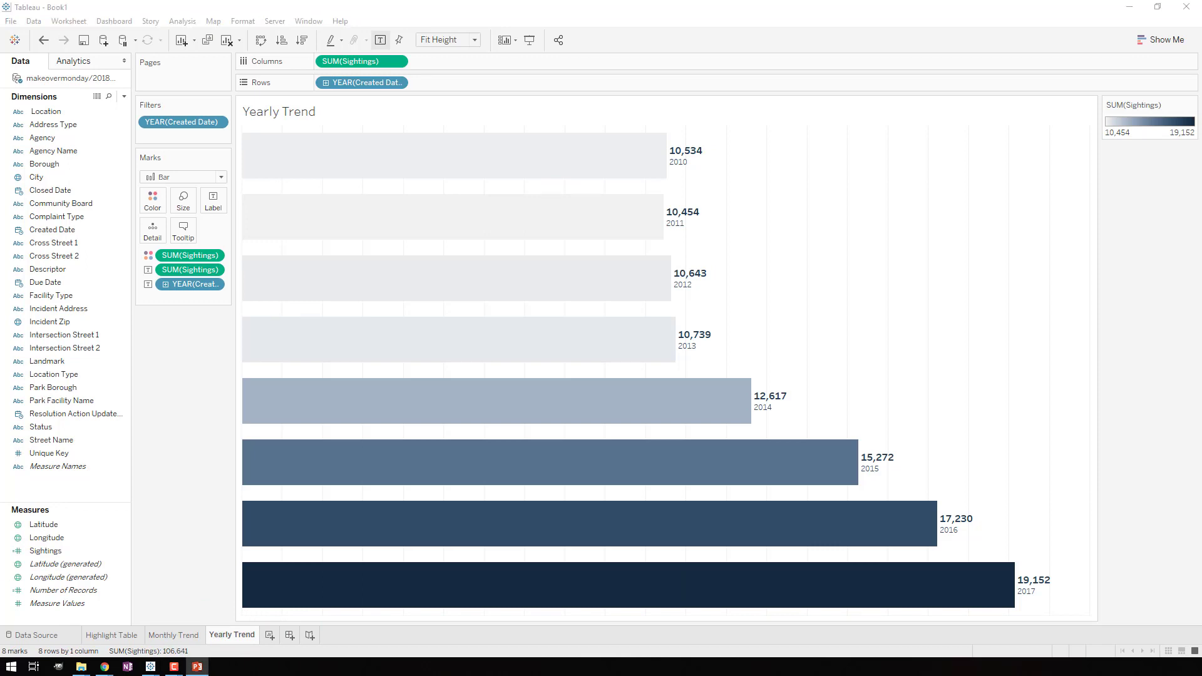
# Step: Create a dashboard named Rat Sightings Dashboard and place the Highlight Table sheet on it
pyautogui.click(291, 636)
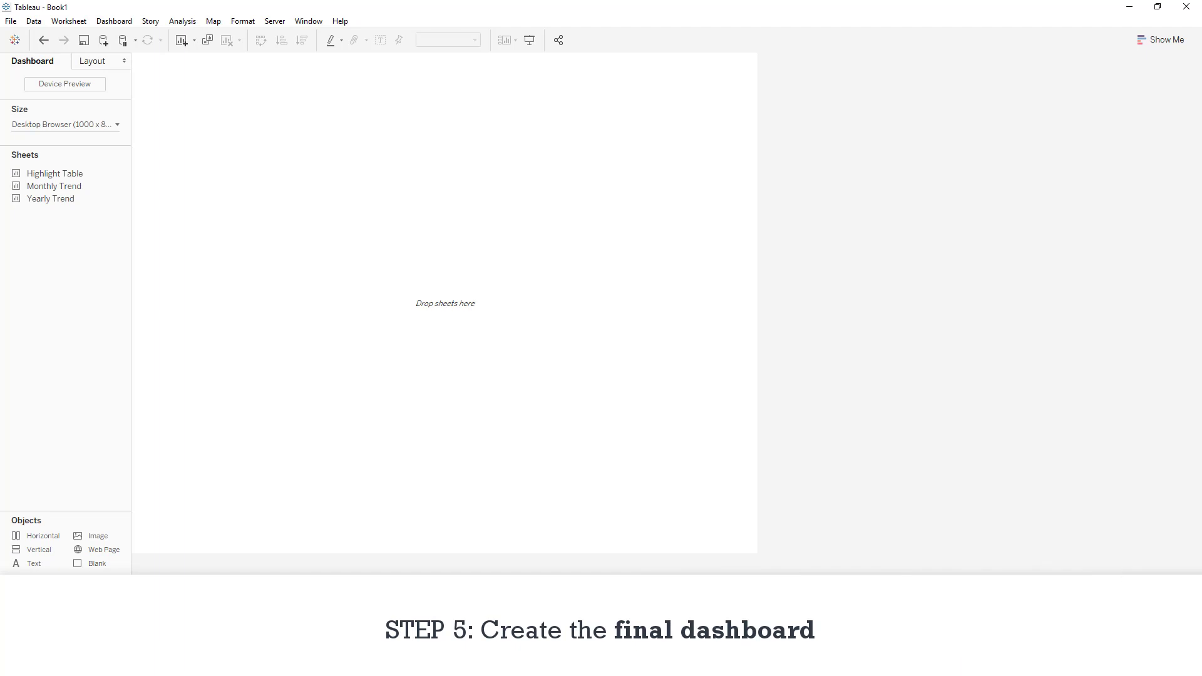
pyautogui.doubleClick(297, 637)
pyautogui.write('Rat Sightings Dashboard')
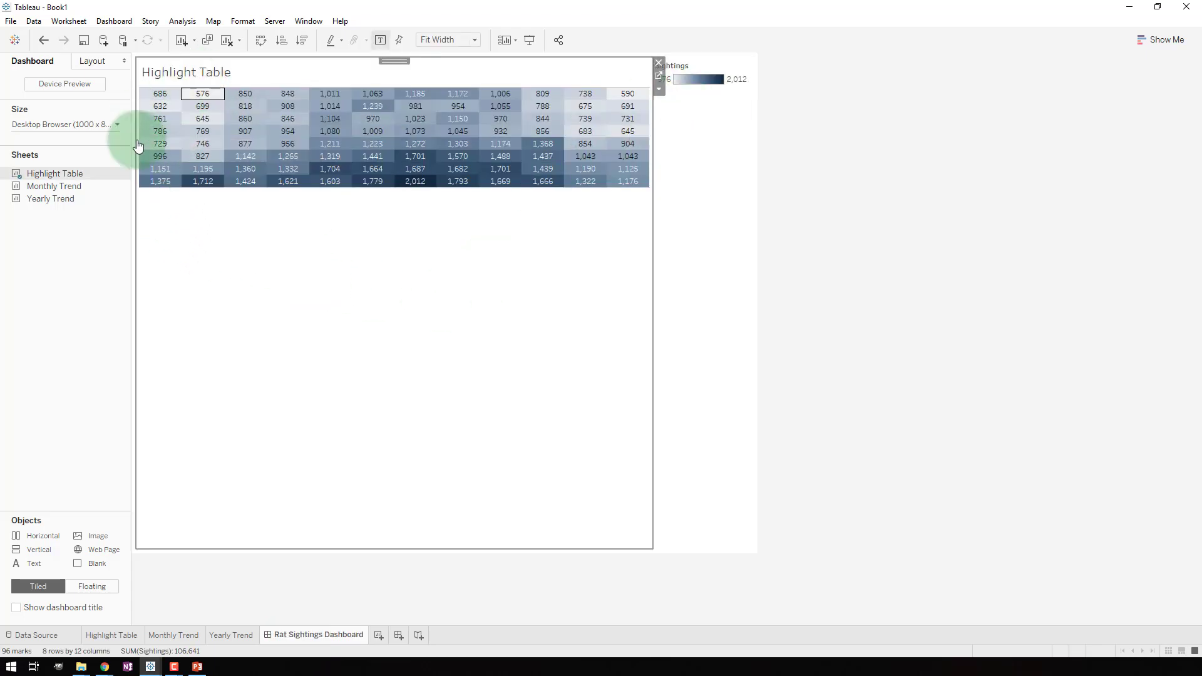
# Step: Add Monthly Trend above the Highlight Table and Yearly Trend along their right side, and remove the sightings color legend
pyautogui.moveTo(54, 186)
pyautogui.mouseDown()
pyautogui.moveTo(336, 64)
pyautogui.moveTo(246, 83)
pyautogui.mouseUp()
pyautogui.moveTo(51, 199); pyautogui.dragTo(710, 421)
pyautogui.click(747, 72)
pyautogui.click(758, 62)
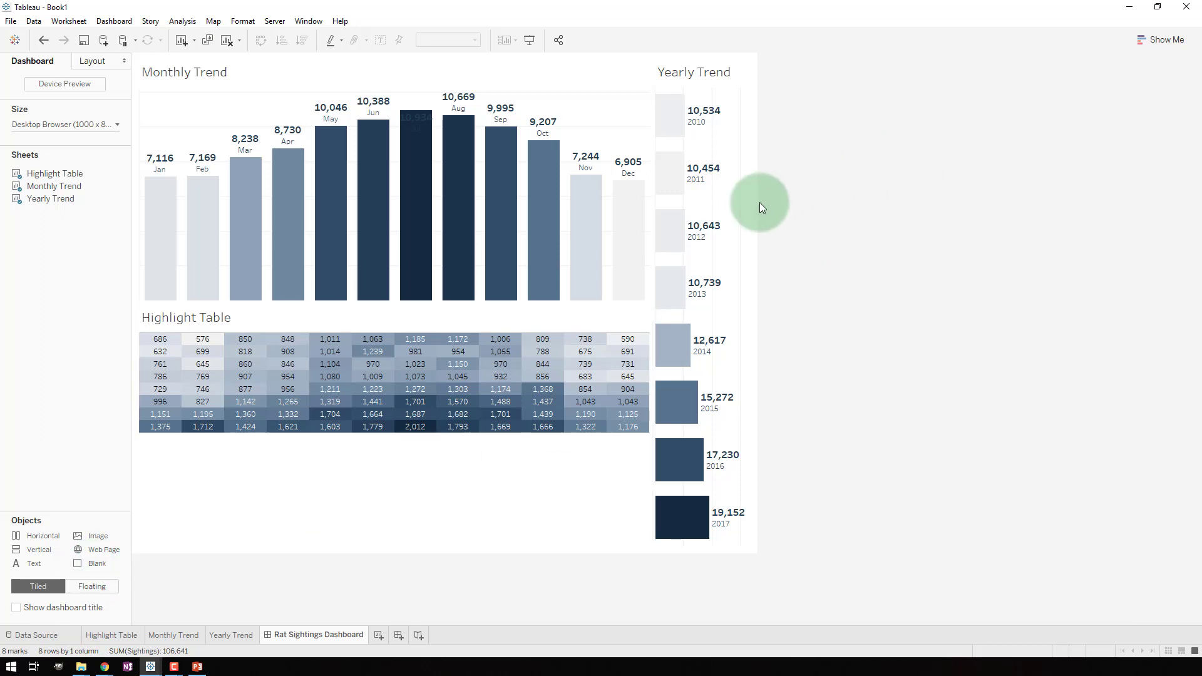
# Step: Insert a blank object above Yearly Trend and resize it so Yearly Trend sits beside the Highlight Table
pyautogui.moveTo(95, 563); pyautogui.dragTo(696, 119)
pyautogui.moveTo(695, 368); pyautogui.dragTo(693, 327)
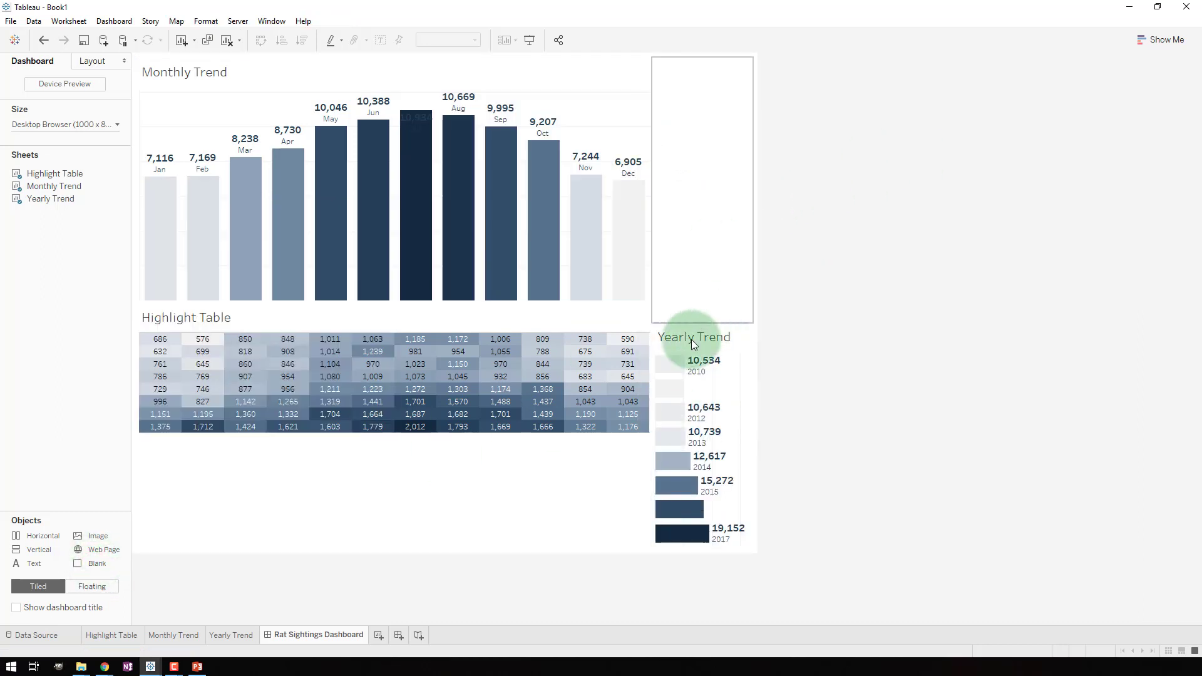
pyautogui.click(688, 364)
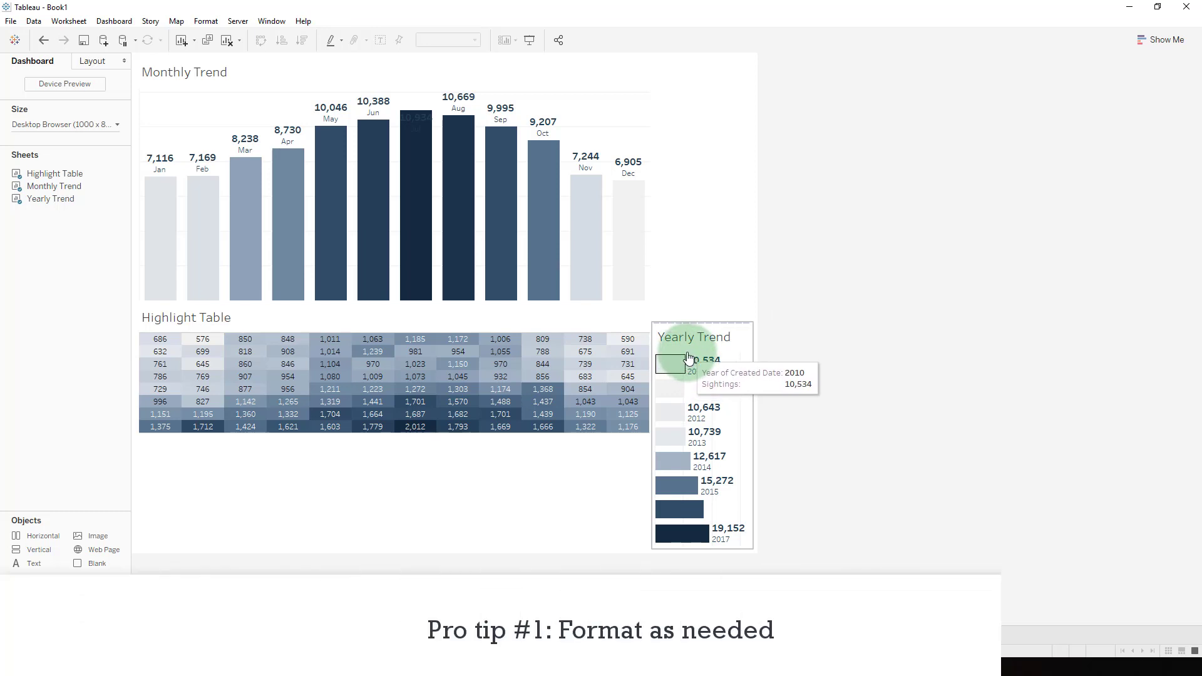
pyautogui.click(679, 344)
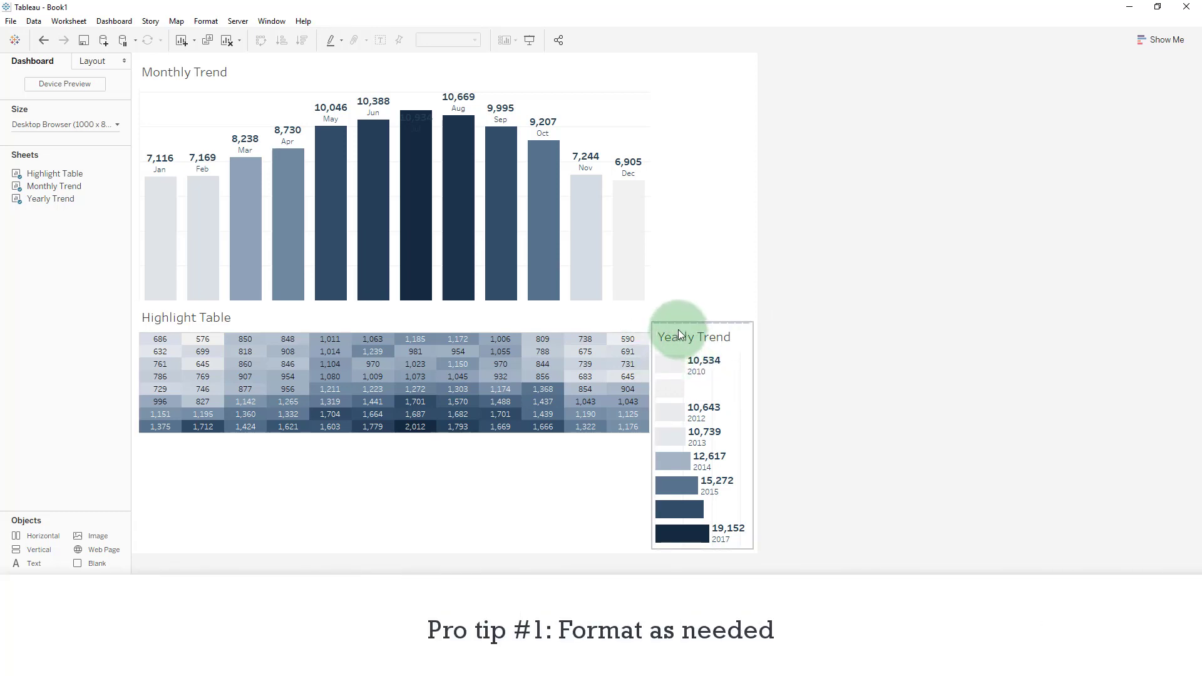
# Step: Remove the grid lines from the Monthly Trend chart on the dashboard
pyautogui.rightClick(204, 126)
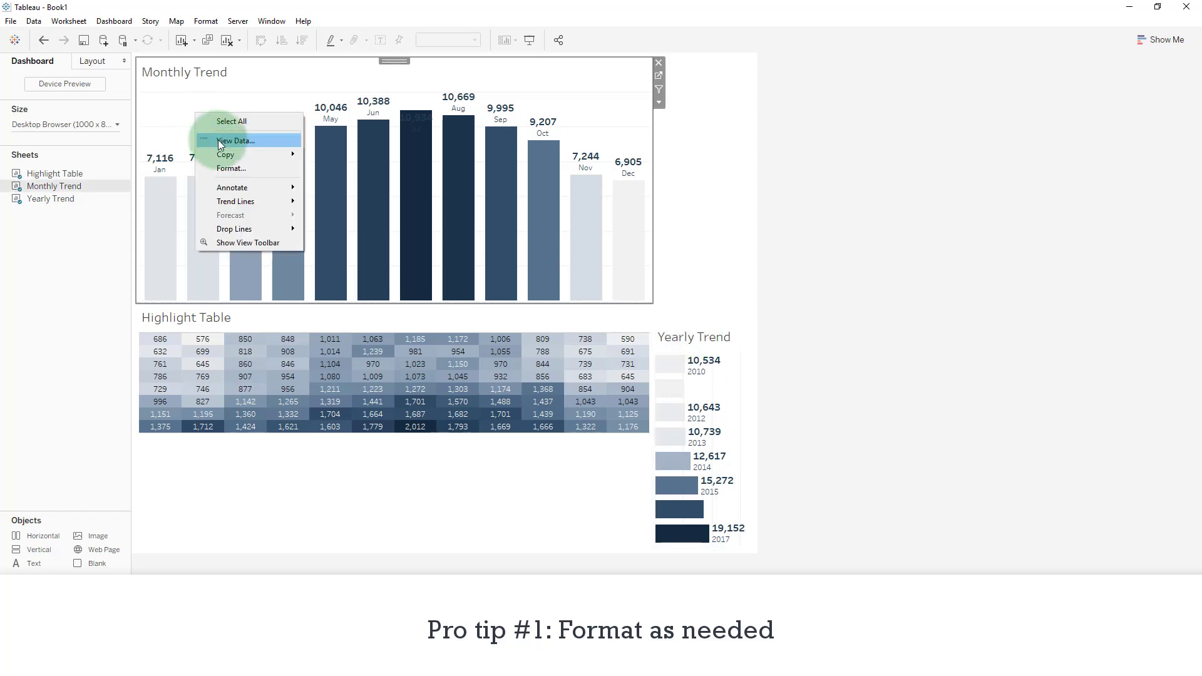
pyautogui.click(231, 168)
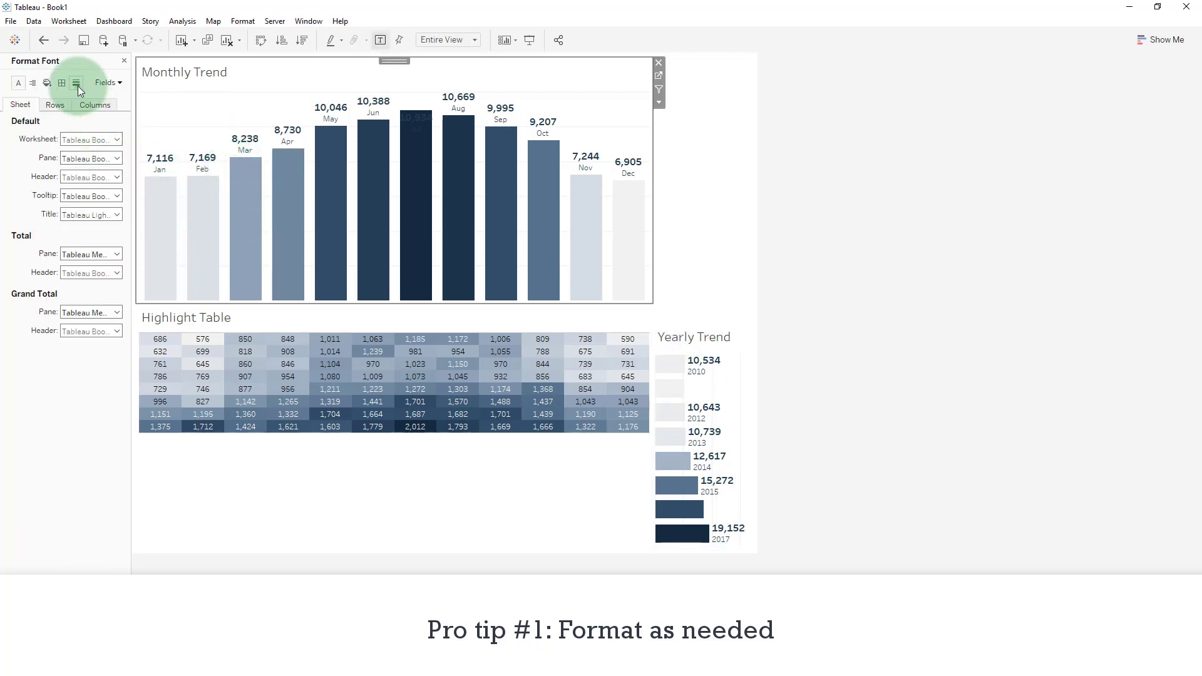
pyautogui.click(78, 85)
# Step: Set the grid lines, zero lines and axis rulers of the Yearly Trend chart to None for rows and columns
pyautogui.click(742, 344)
pyautogui.rightClick(742, 374)
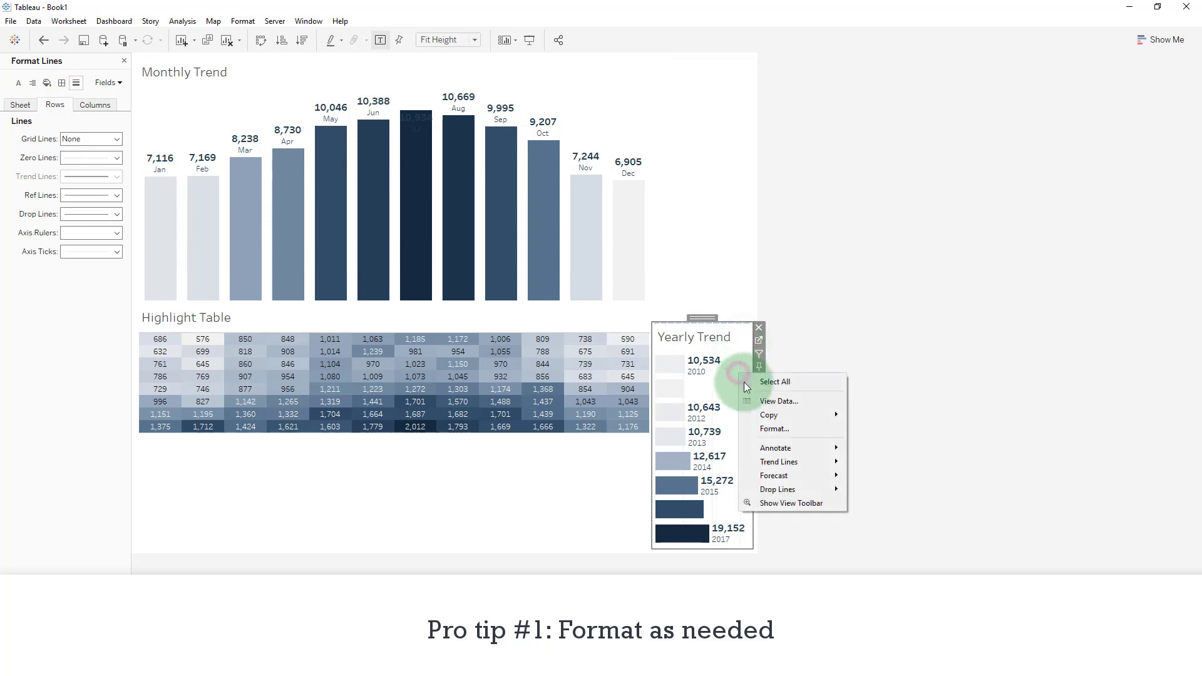
pyautogui.click(771, 429)
pyautogui.click(76, 84)
pyautogui.click(85, 104)
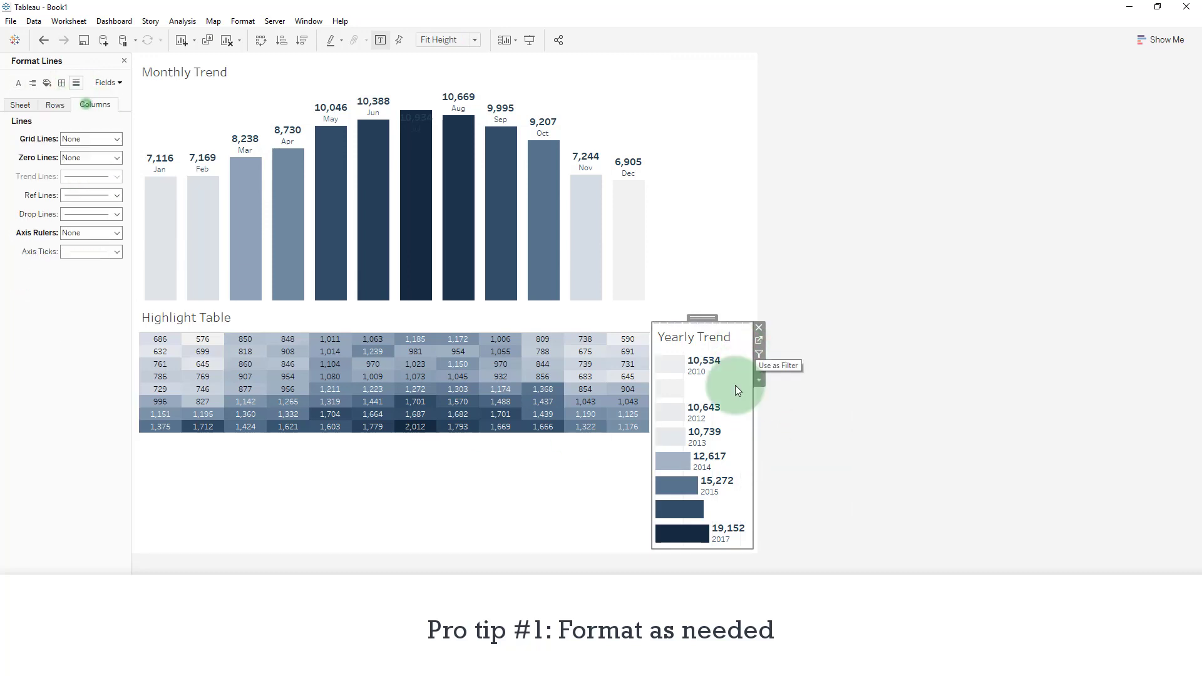
pyautogui.rightClick(735, 388)
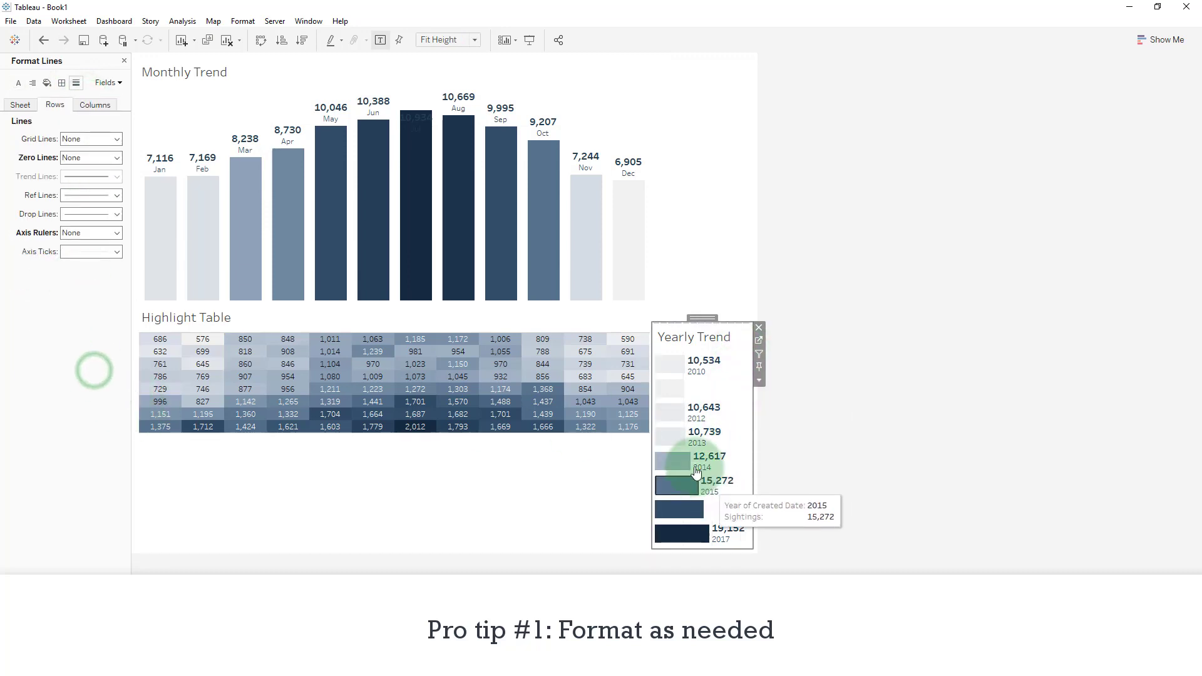
pyautogui.click(605, 445)
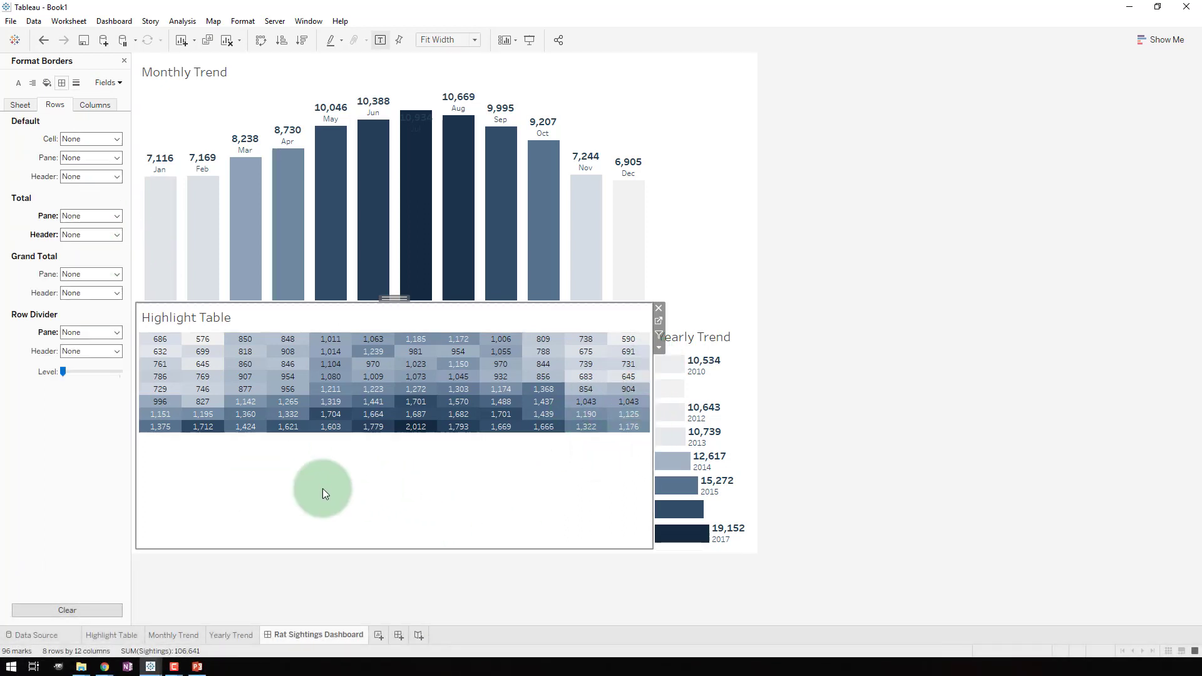
# Step: Hide the titles of the Yearly Trend chart and the Highlight Table on the dashboard
pyautogui.click(777, 428)
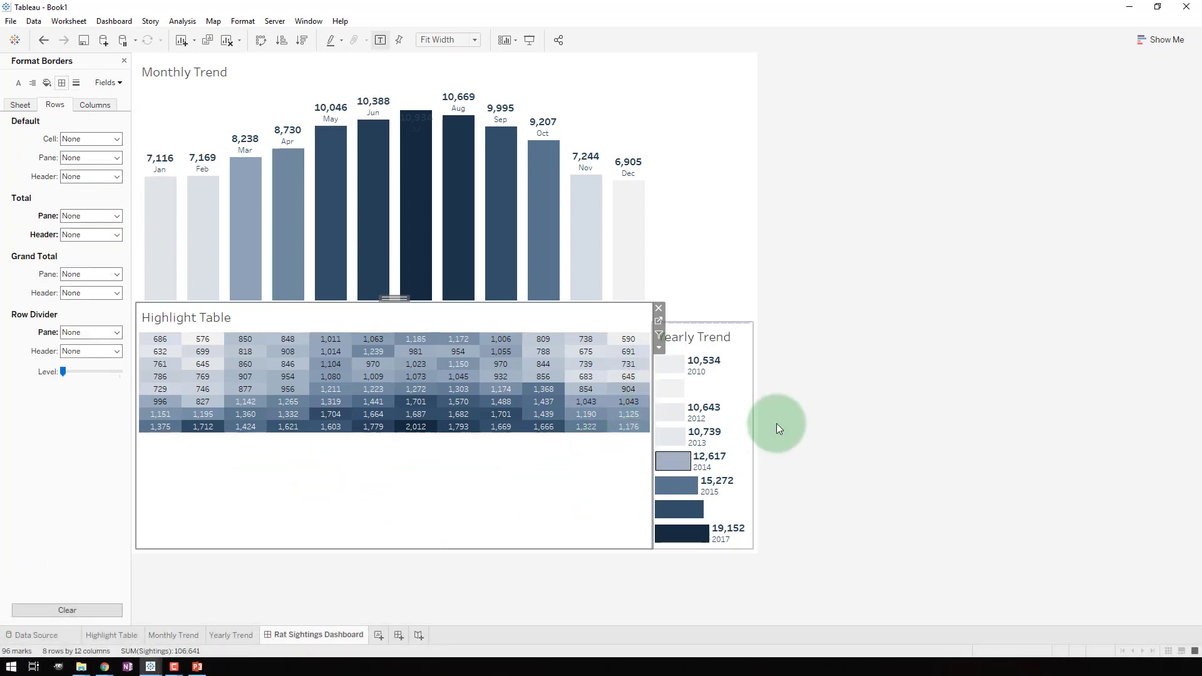
pyautogui.click(727, 337)
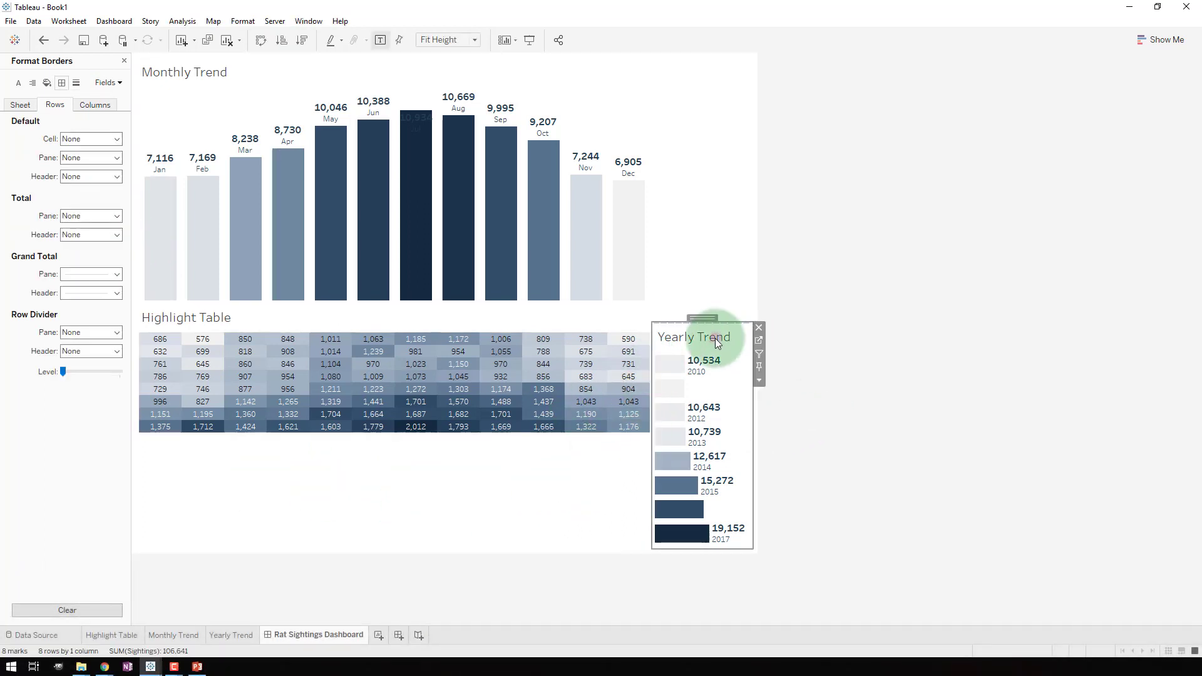
pyautogui.rightClick(715, 338)
pyautogui.click(754, 394)
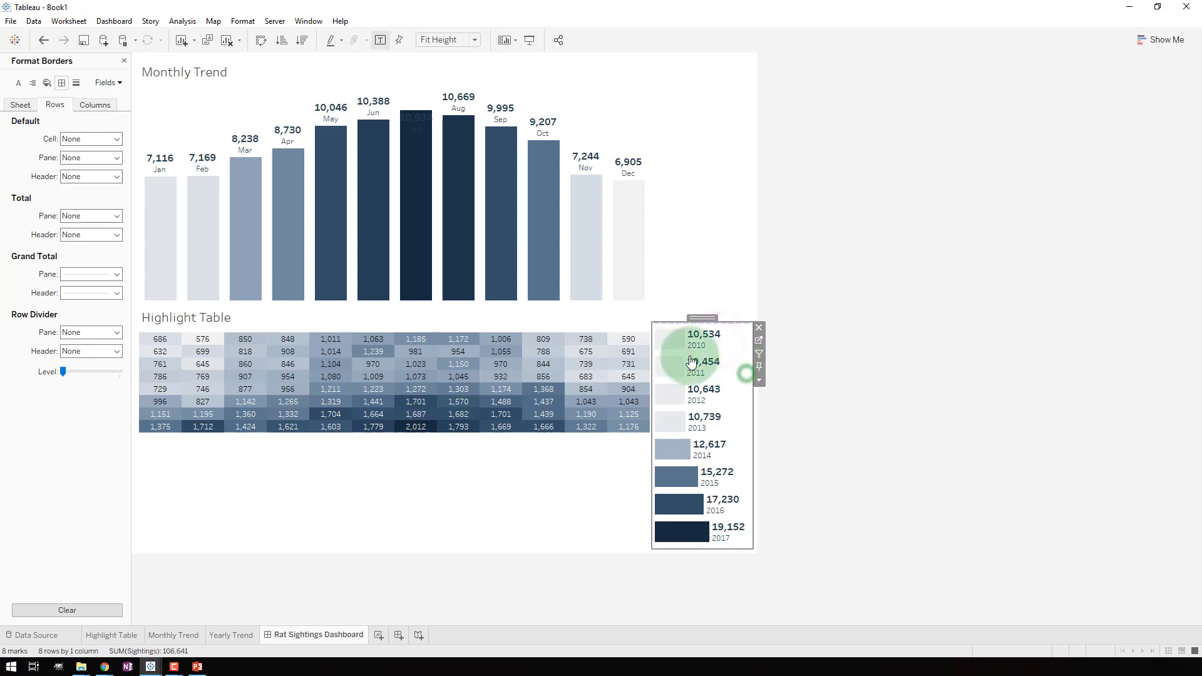
pyautogui.rightClick(222, 322)
pyautogui.click(254, 359)
pyautogui.click(218, 71)
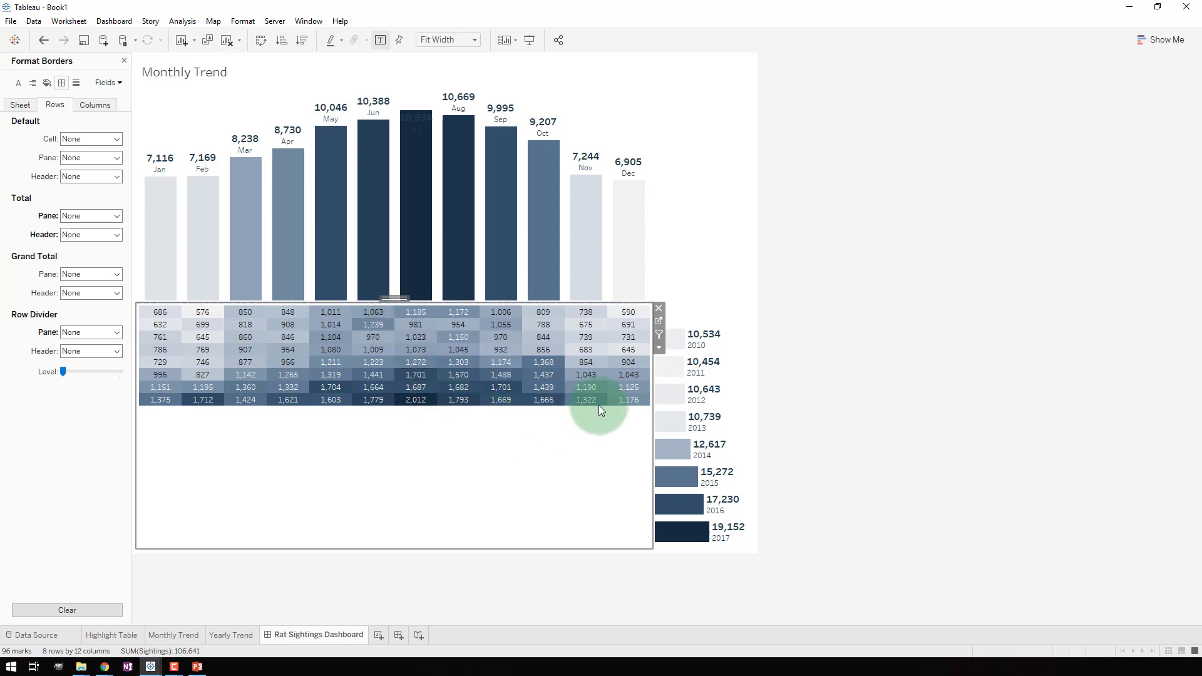
pyautogui.click(846, 327)
pyautogui.click(551, 375)
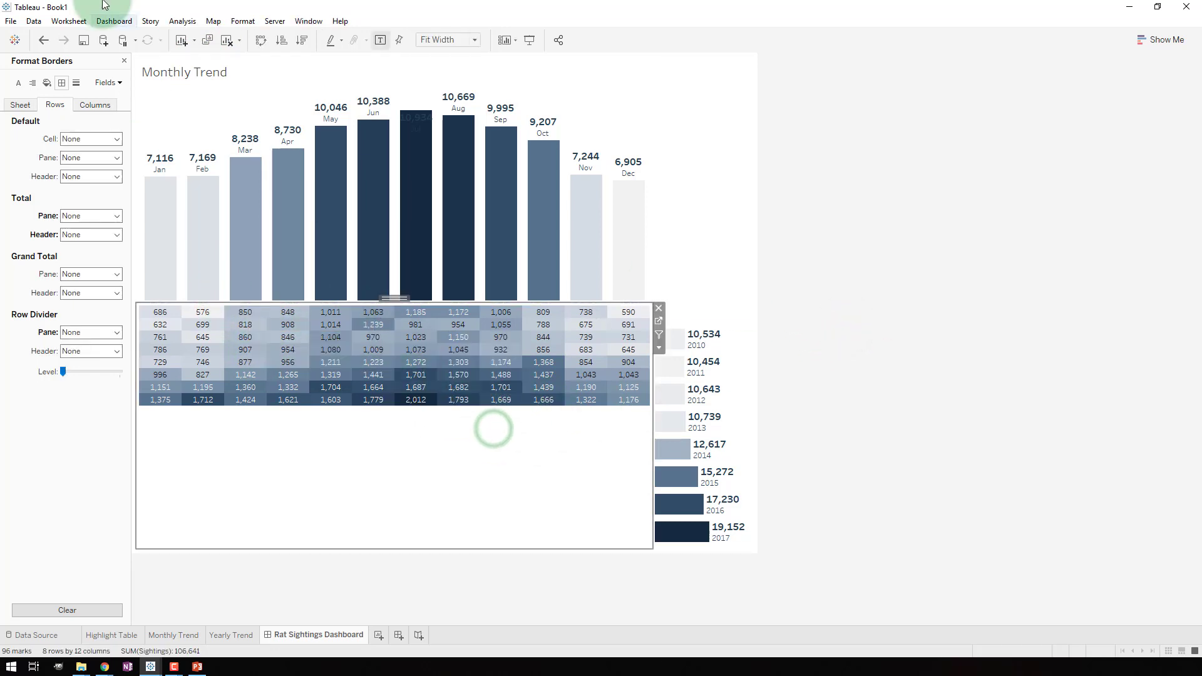
# Step: Set the outer padding of the Highlight Table to 2 on all sides
pyautogui.click(123, 61)
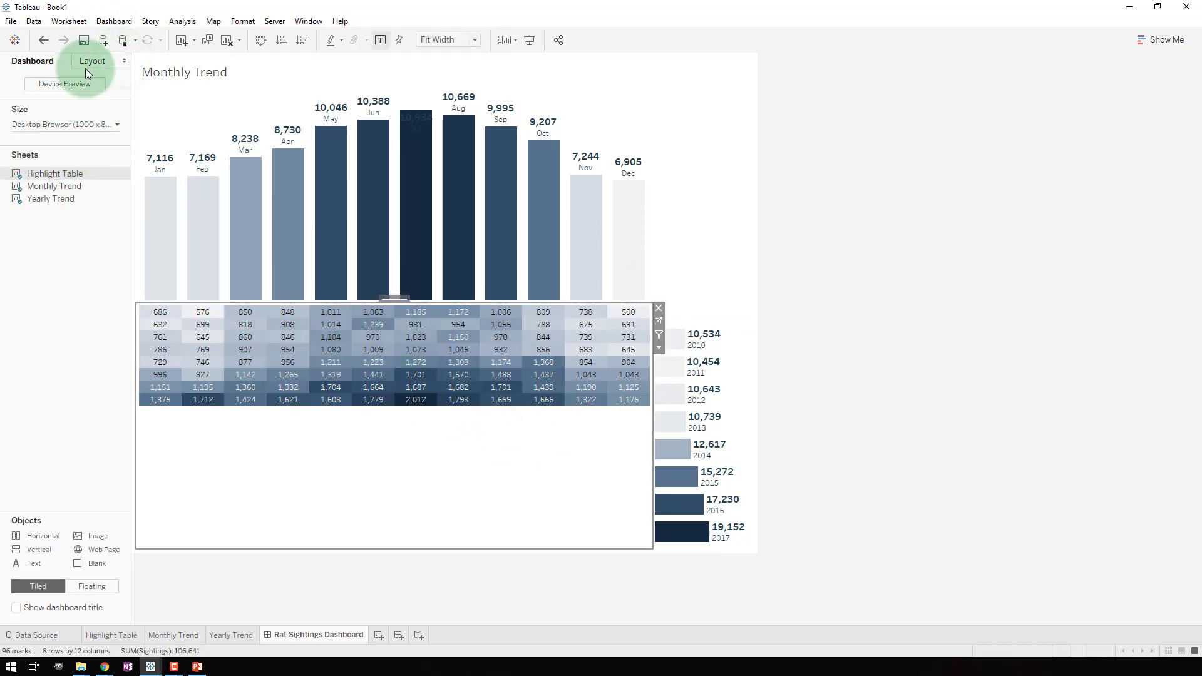
pyautogui.click(88, 65)
pyautogui.click(53, 323)
pyautogui.click(89, 376)
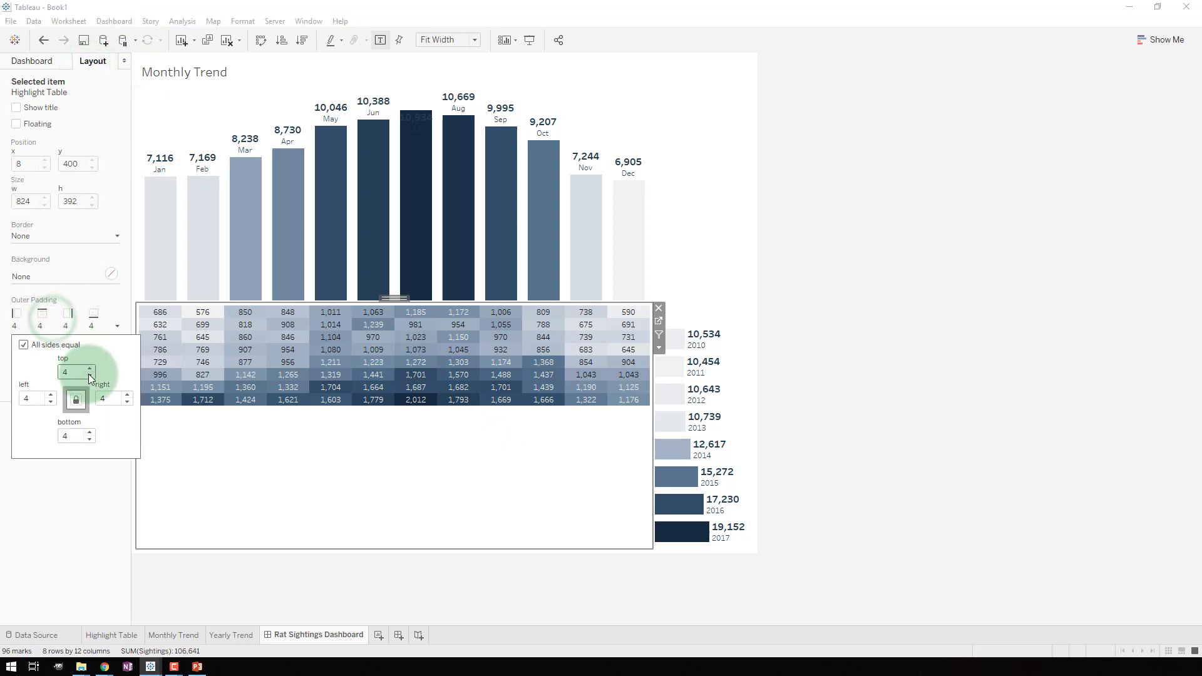
pyautogui.click(90, 376)
# Step: Set the outer padding of the Yearly Trend and Monthly Trend charts to 2 on all sides
pyautogui.click(736, 384)
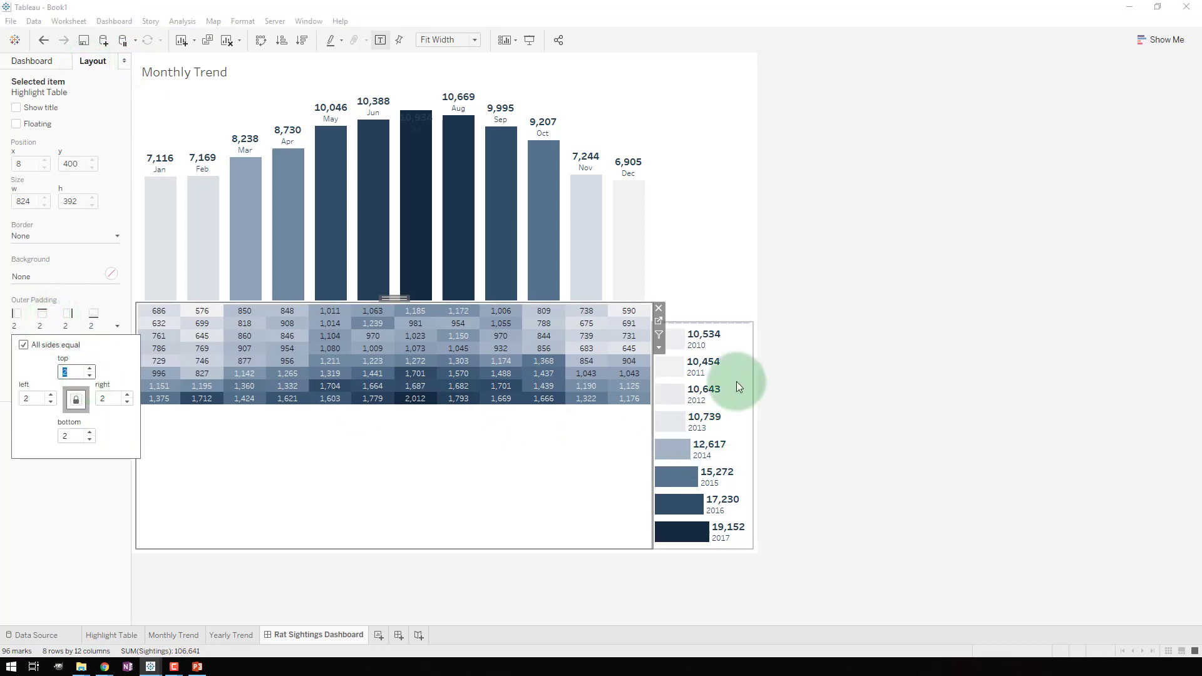
pyautogui.click(81, 323)
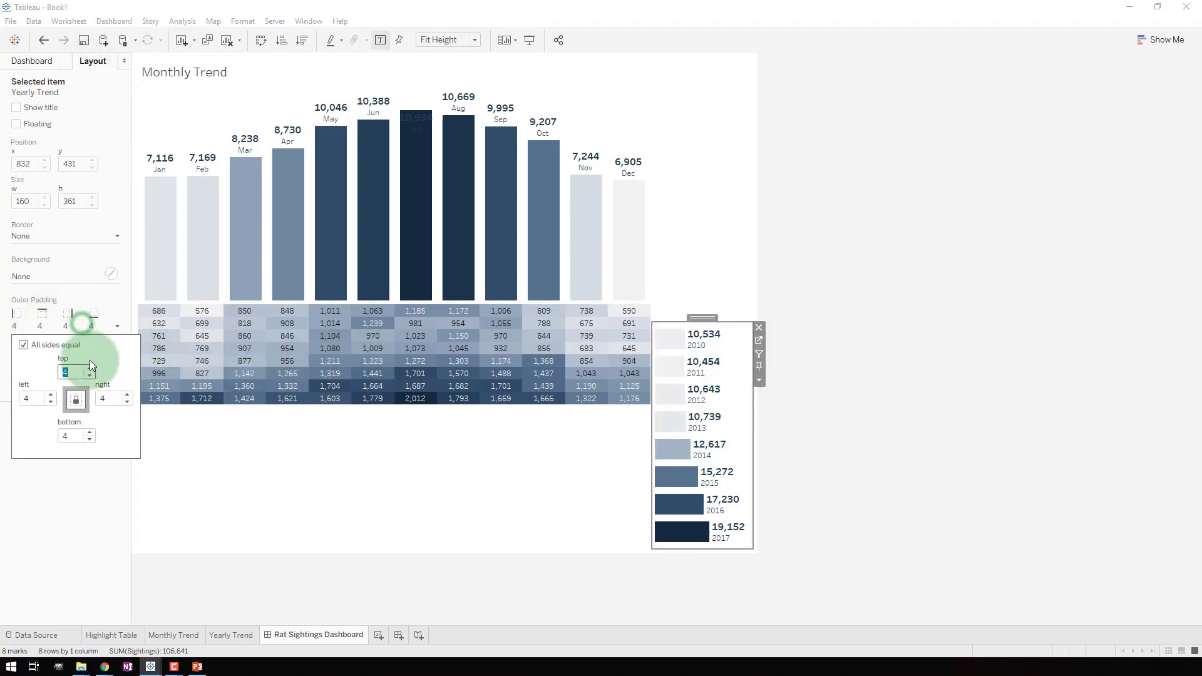
pyautogui.click(241, 114)
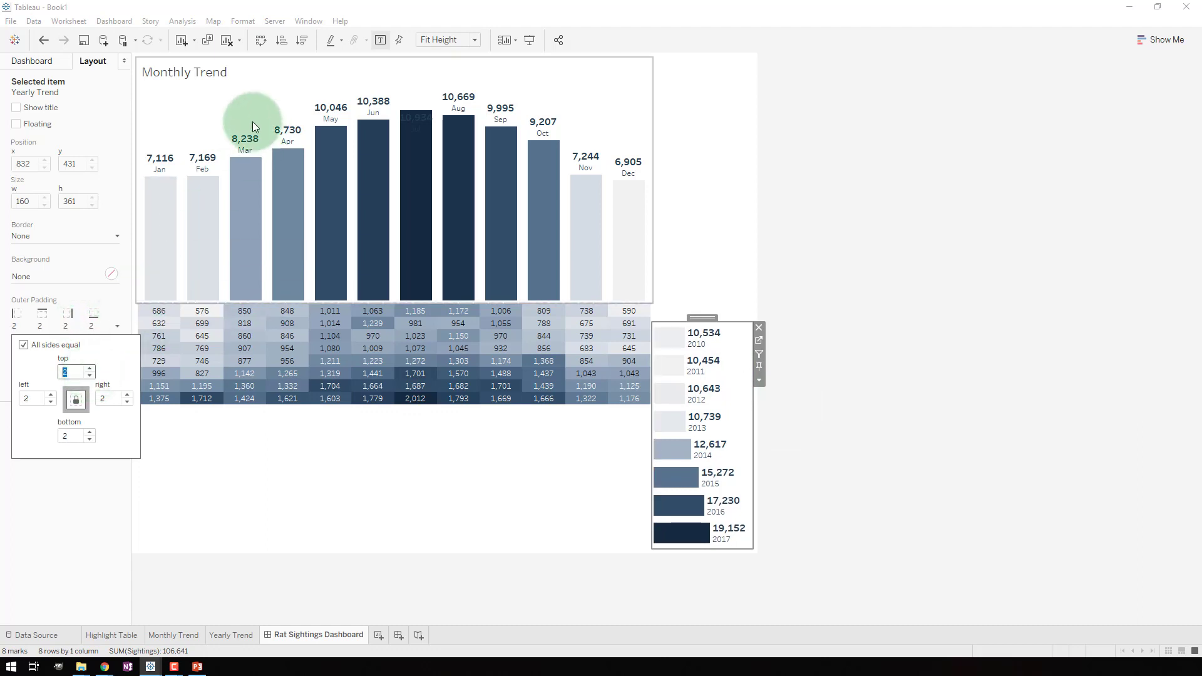
pyautogui.click(85, 323)
pyautogui.click(89, 376)
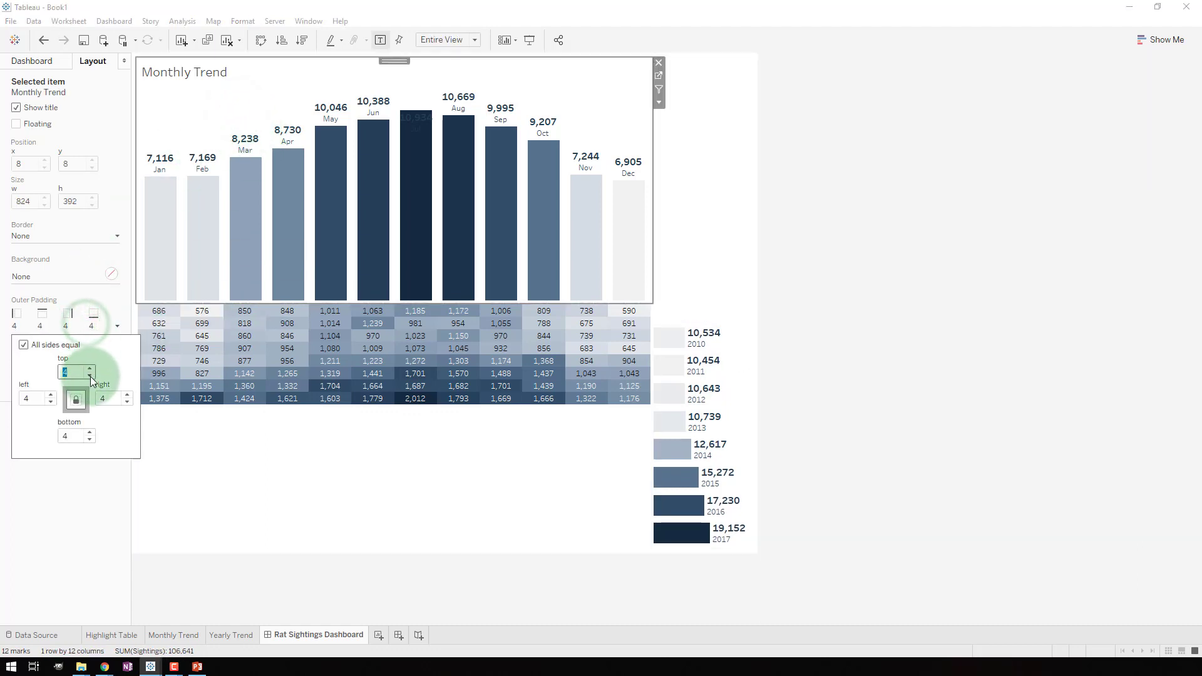
pyautogui.click(90, 376)
pyautogui.click(253, 455)
pyautogui.click(810, 228)
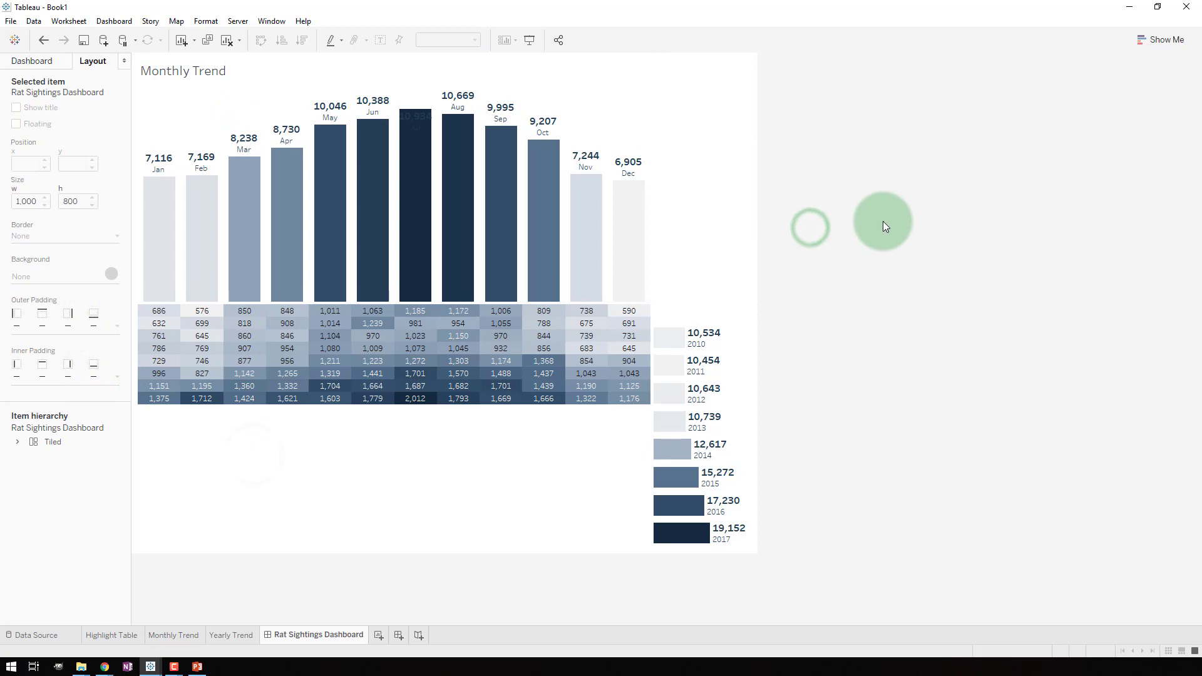
# Step: Set the Highlight Table to fit the entire view on the dashboard
pyautogui.click(553, 408)
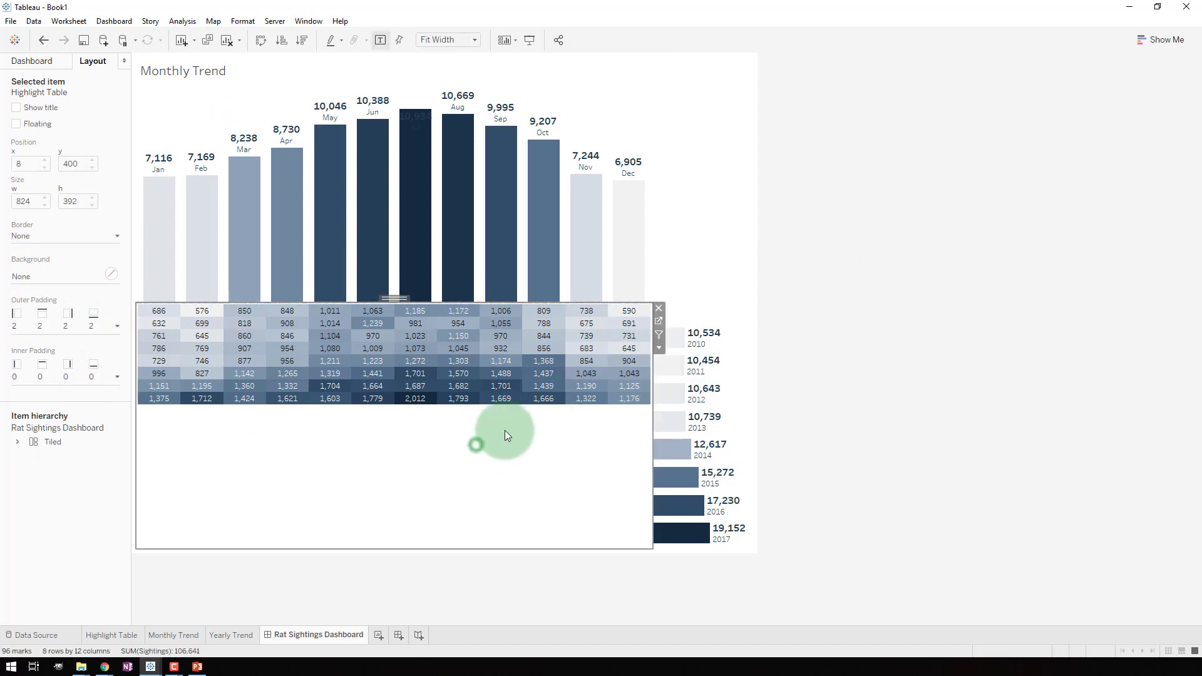
pyautogui.click(659, 348)
pyautogui.moveTo(684, 392)
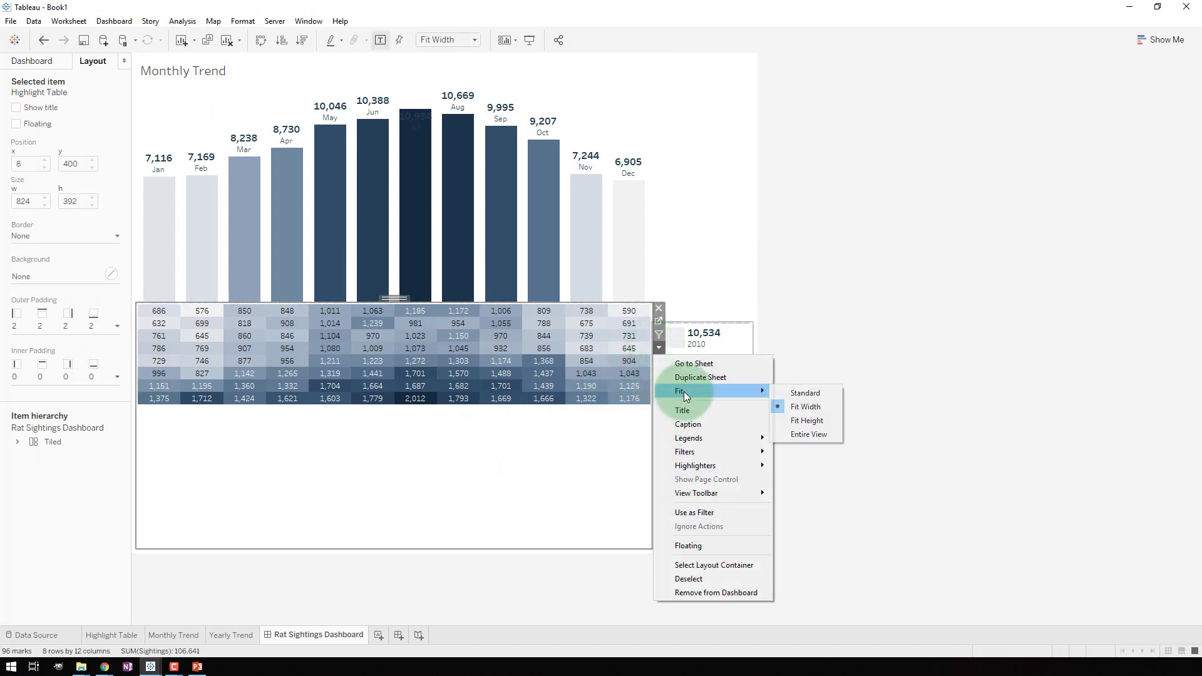
pyautogui.click(804, 432)
pyautogui.click(813, 380)
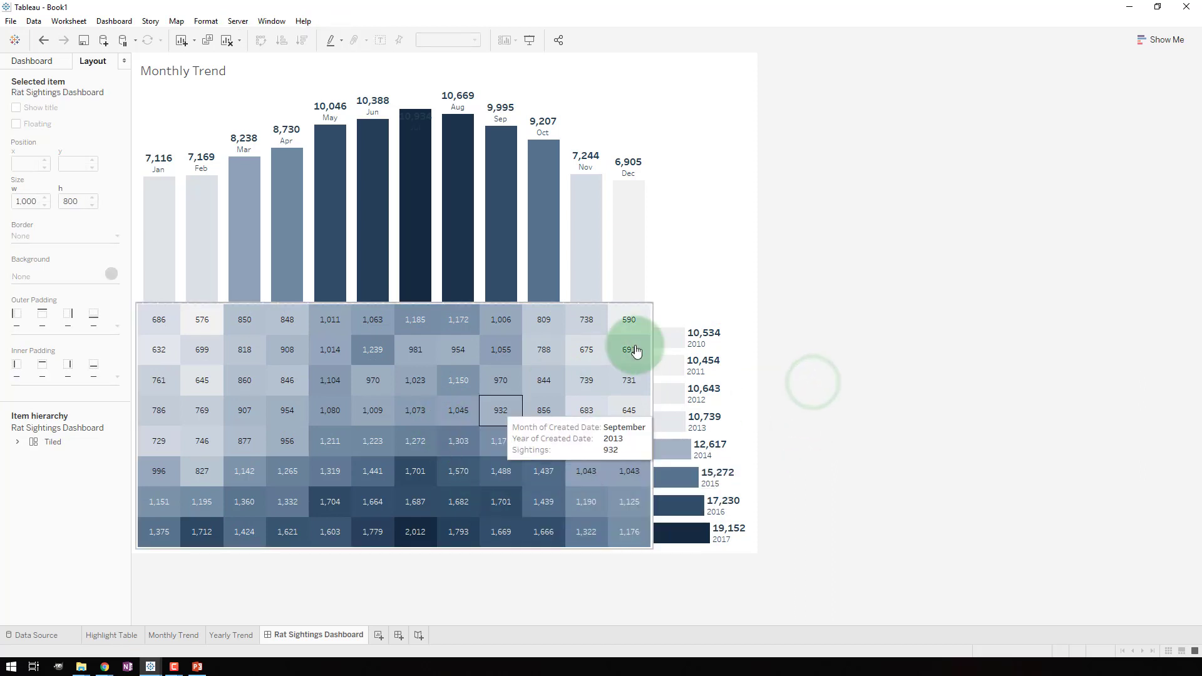
# Step: Extend the Yearly Trend chart upward so its bars line up with the rows of the Highlight Table
pyautogui.click(745, 331)
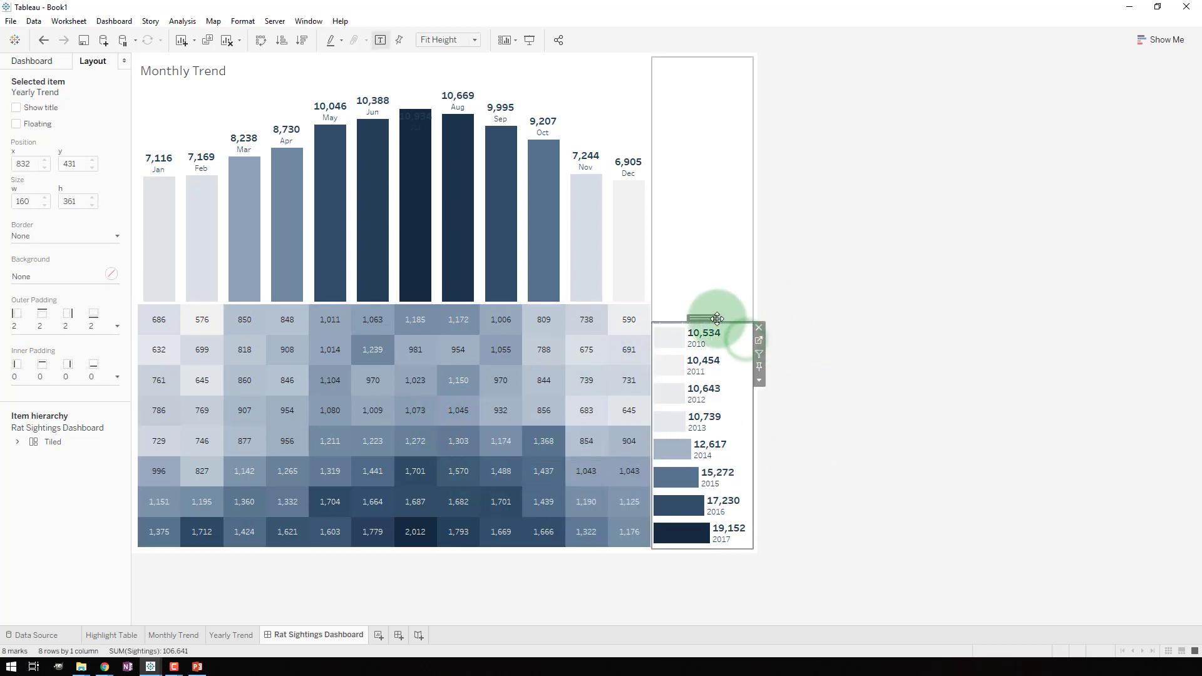
pyautogui.moveTo(720, 321); pyautogui.dragTo(720, 309)
pyautogui.click(829, 317)
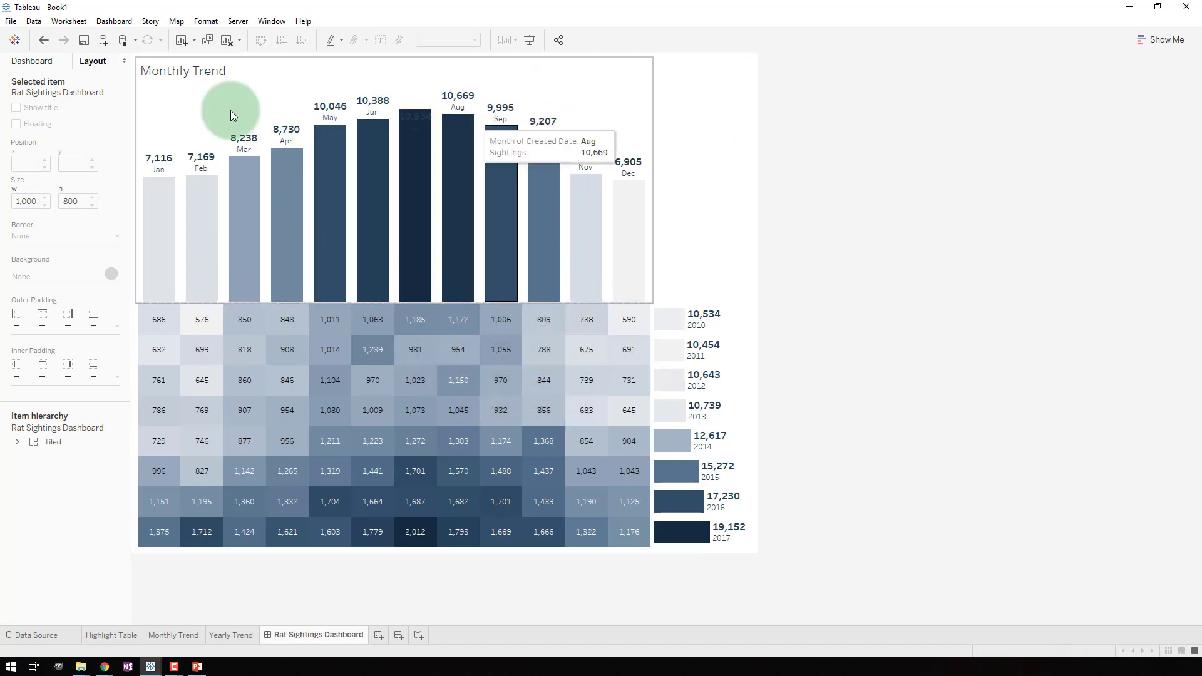
# Step: Set the fixed dashboard size to Legal Landscape and change its height to 900 px, keeping the 1150 px width
pyautogui.click(35, 62)
pyautogui.click(48, 122)
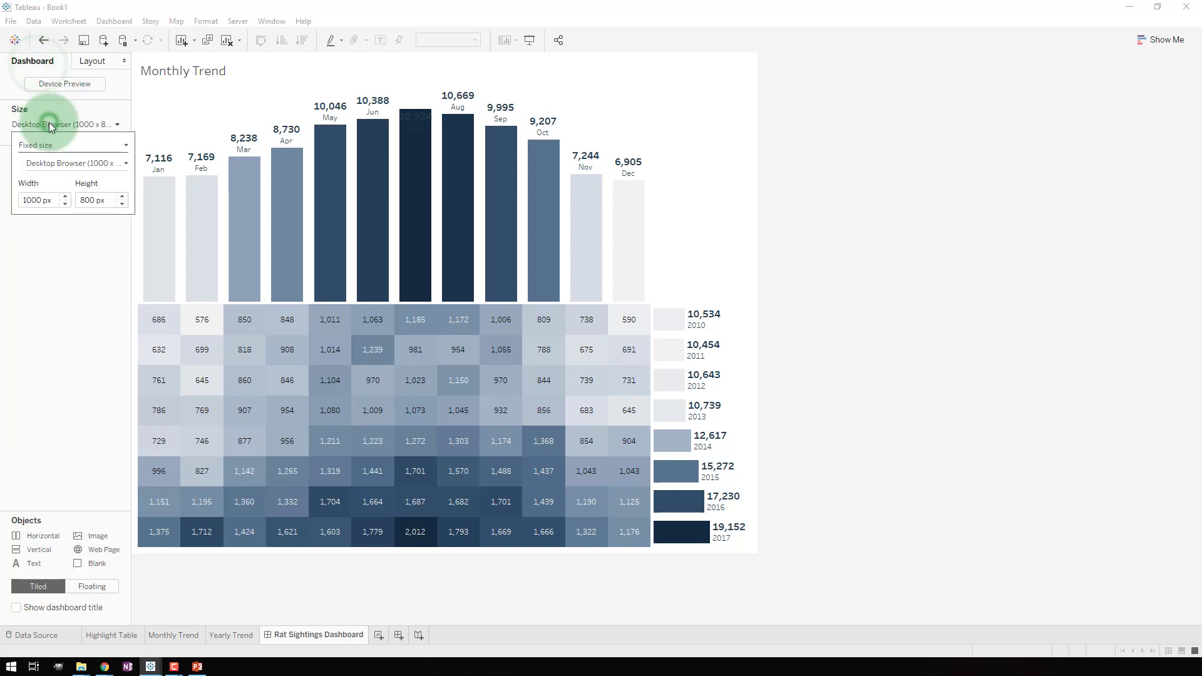
pyautogui.click(54, 164)
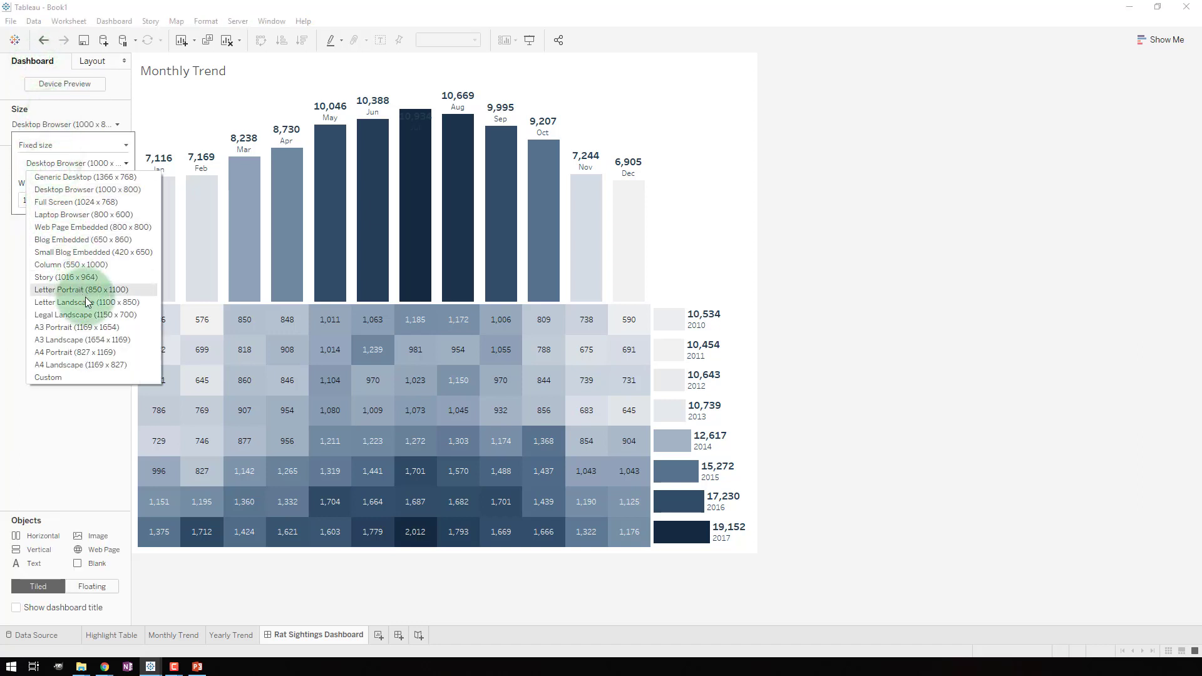
pyautogui.click(85, 314)
pyautogui.click(84, 200)
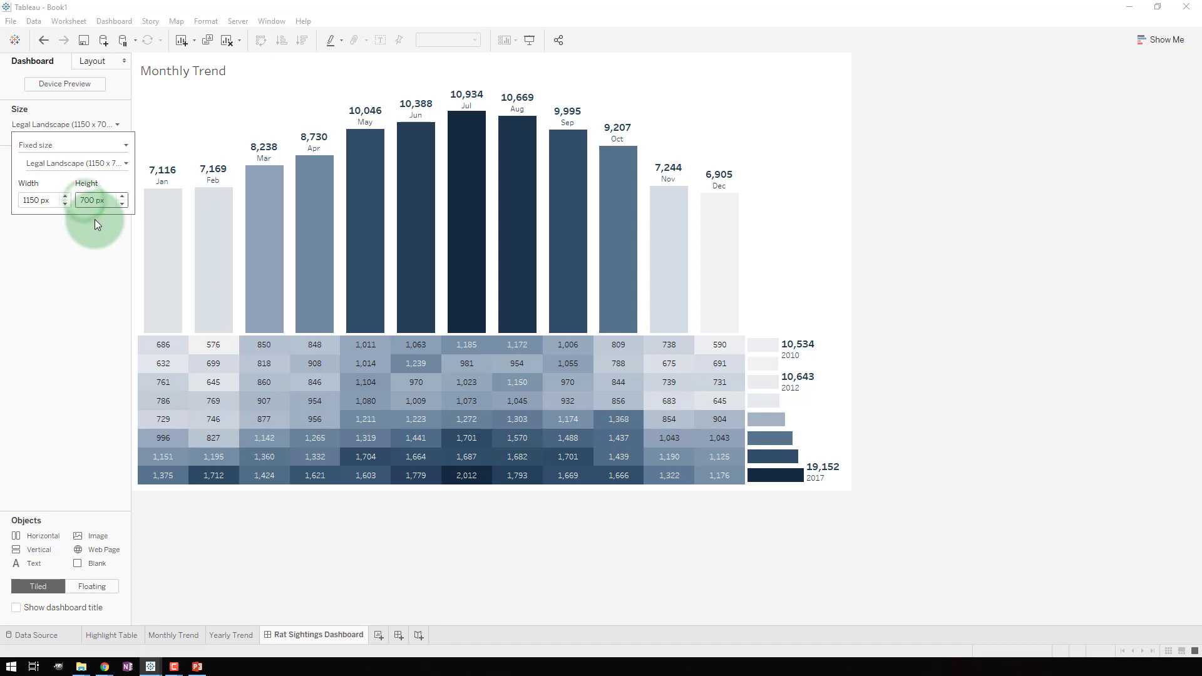
pyautogui.press('BackSpace')
pyautogui.write('9')
pyautogui.press('Return')
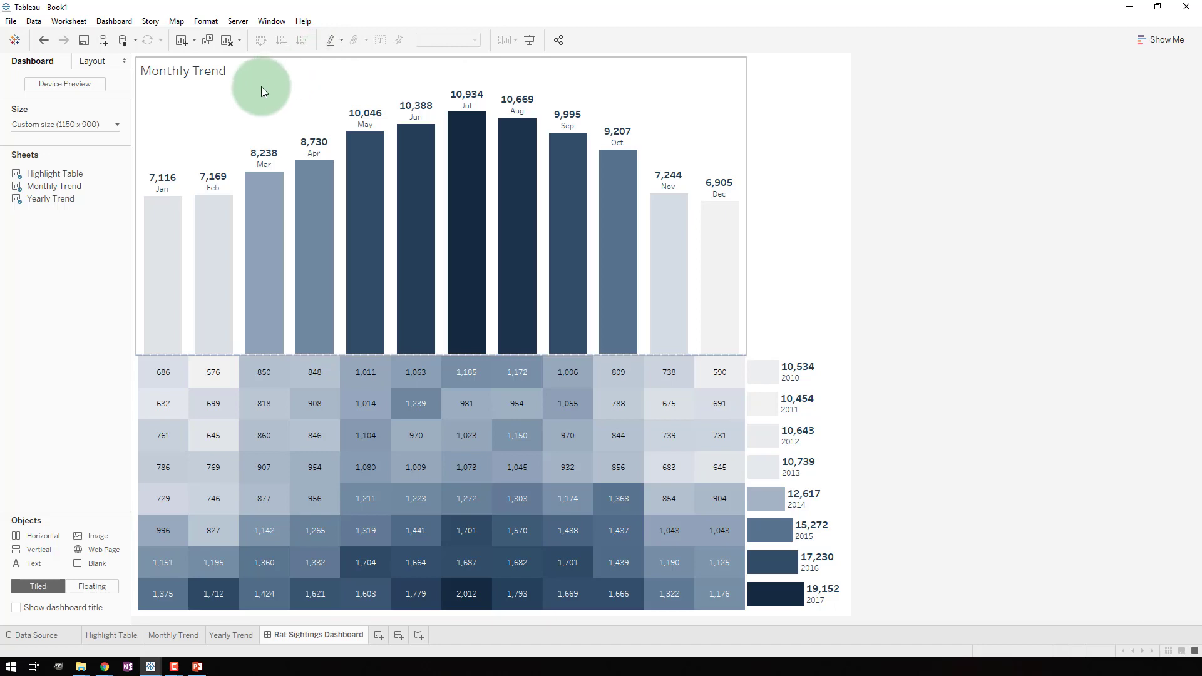
# Step: Add a Borough filter to the Monthly Trend worksheet, applied to all dashboard sheets, and show it on the dashboard
pyautogui.click(661, 106)
pyautogui.click(751, 91)
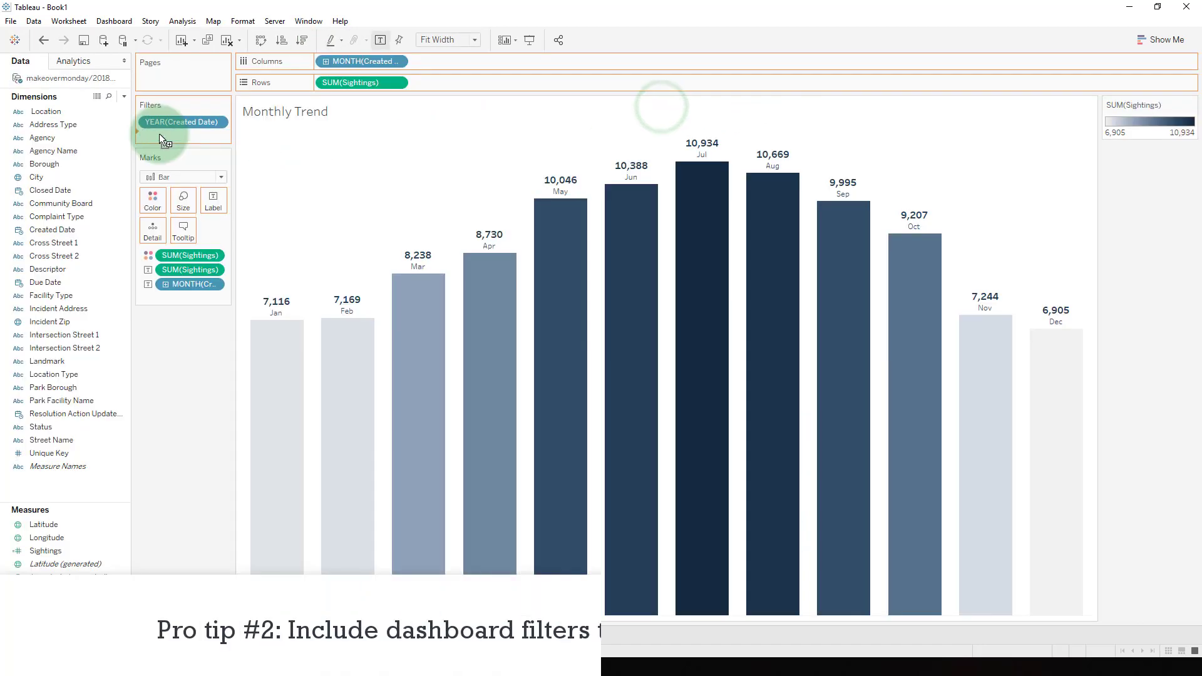
pyautogui.click(497, 374)
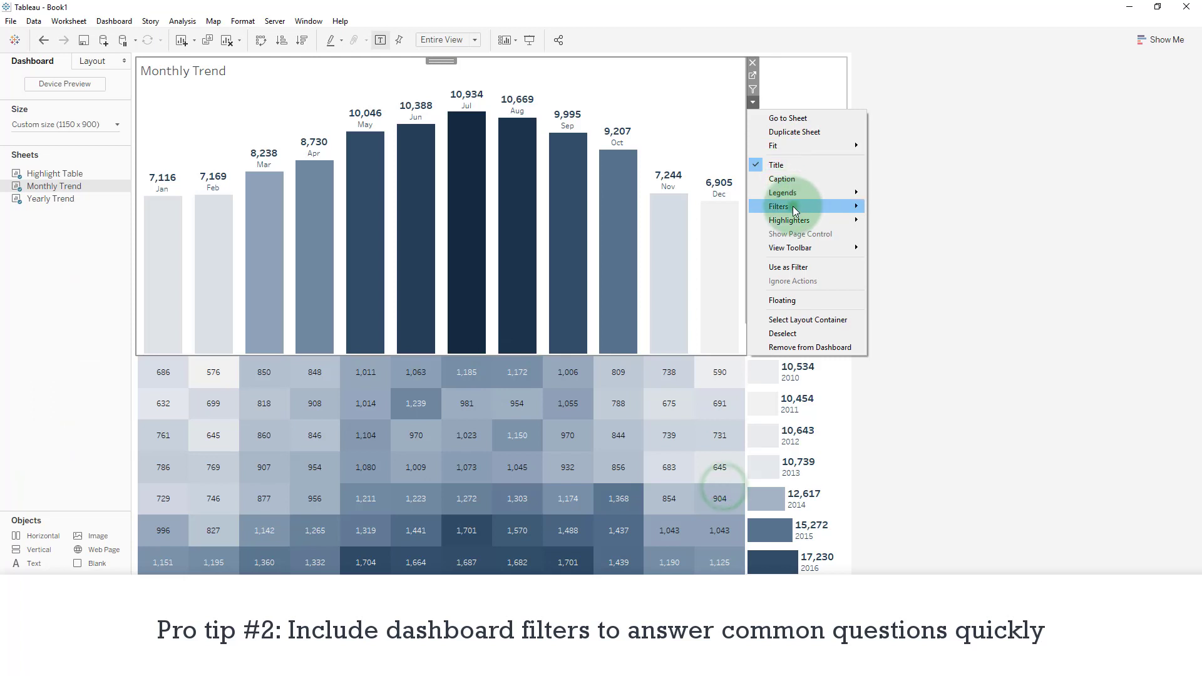
pyautogui.click(793, 206)
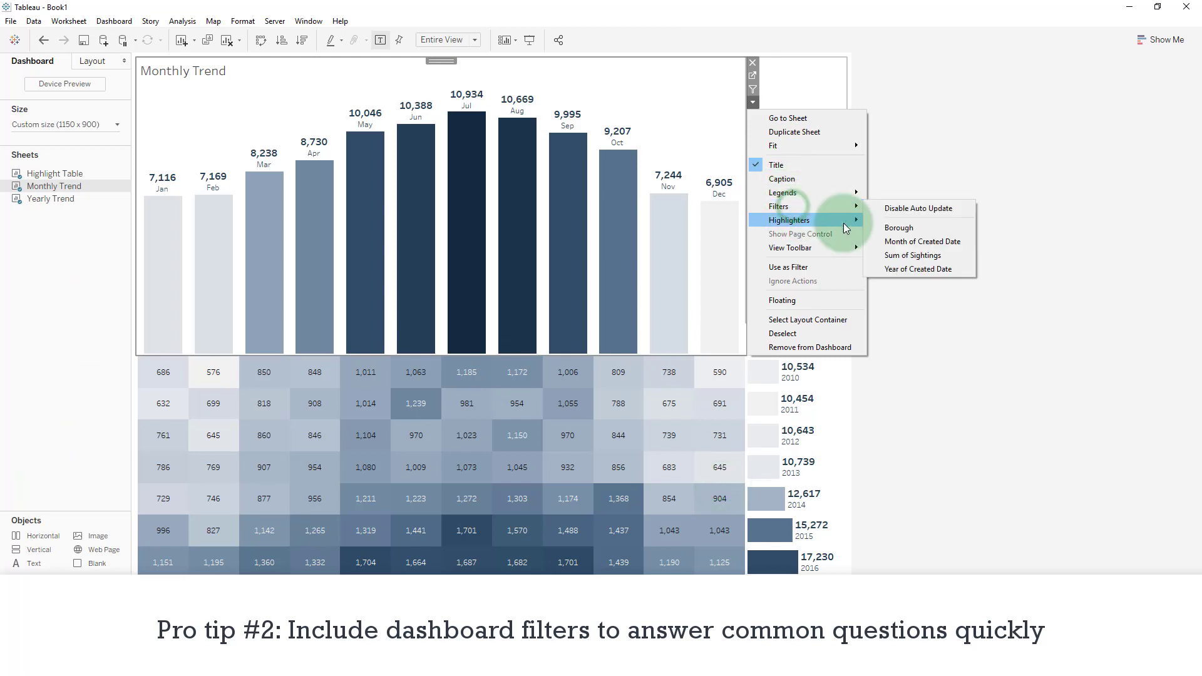
pyautogui.click(901, 233)
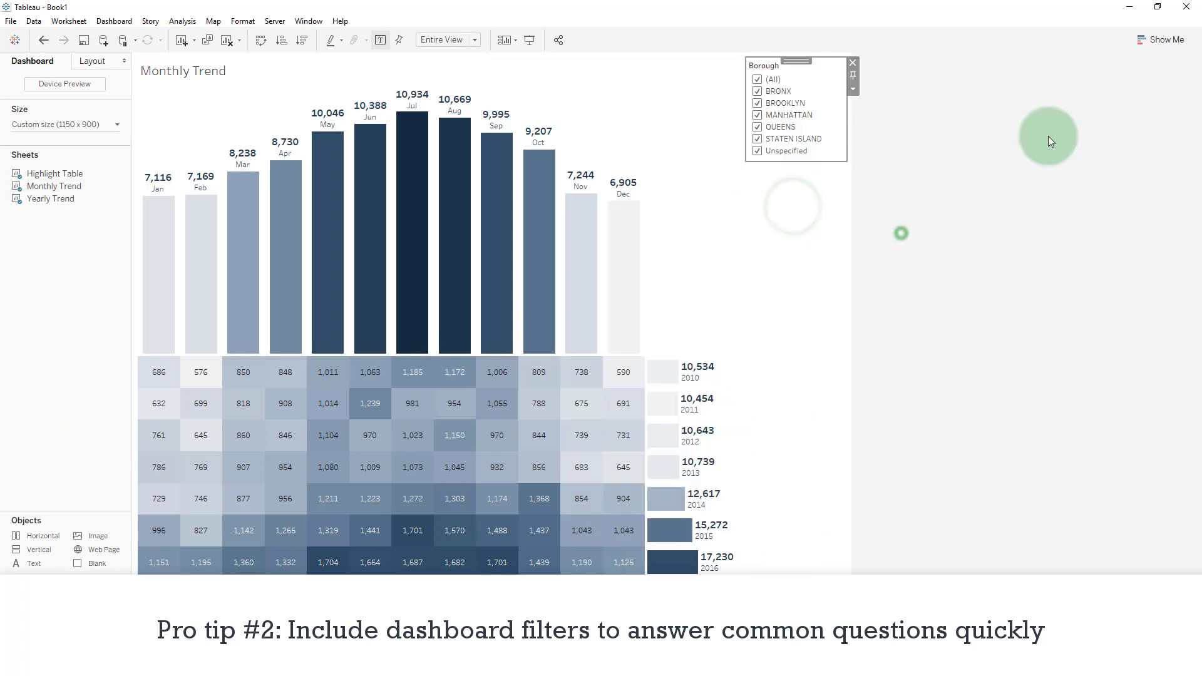
# Step: Change the Borough filter to a single value dropdown and select (All)
pyautogui.click(852, 89)
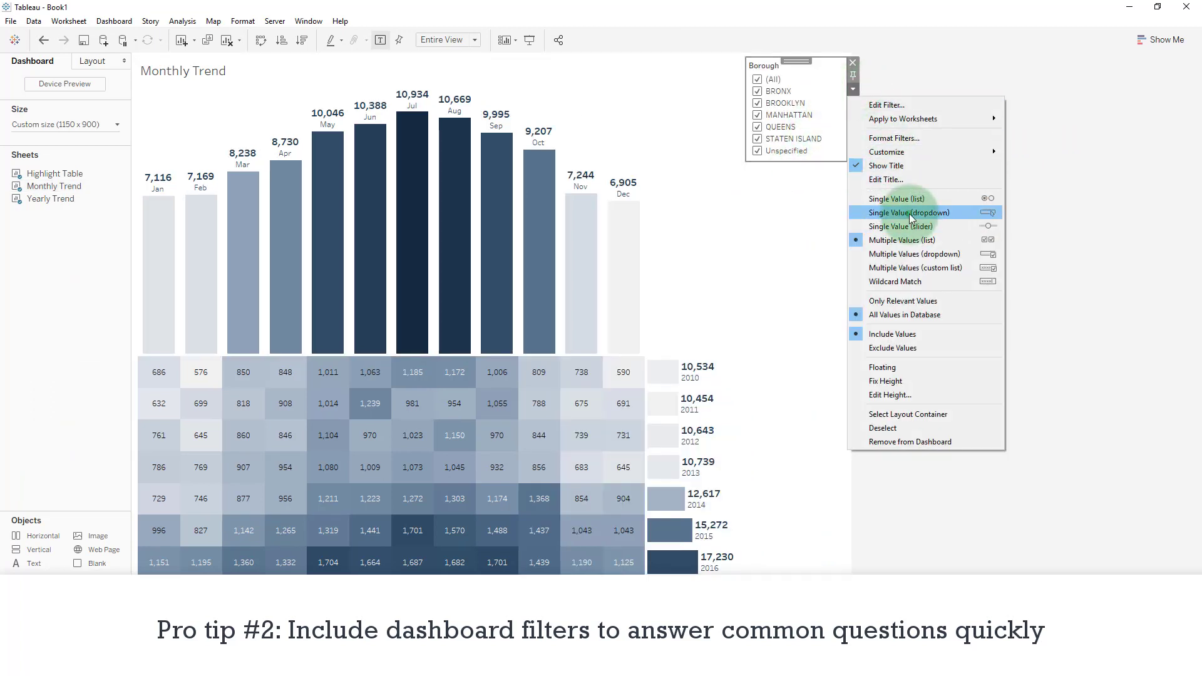
pyautogui.click(909, 213)
pyautogui.click(836, 85)
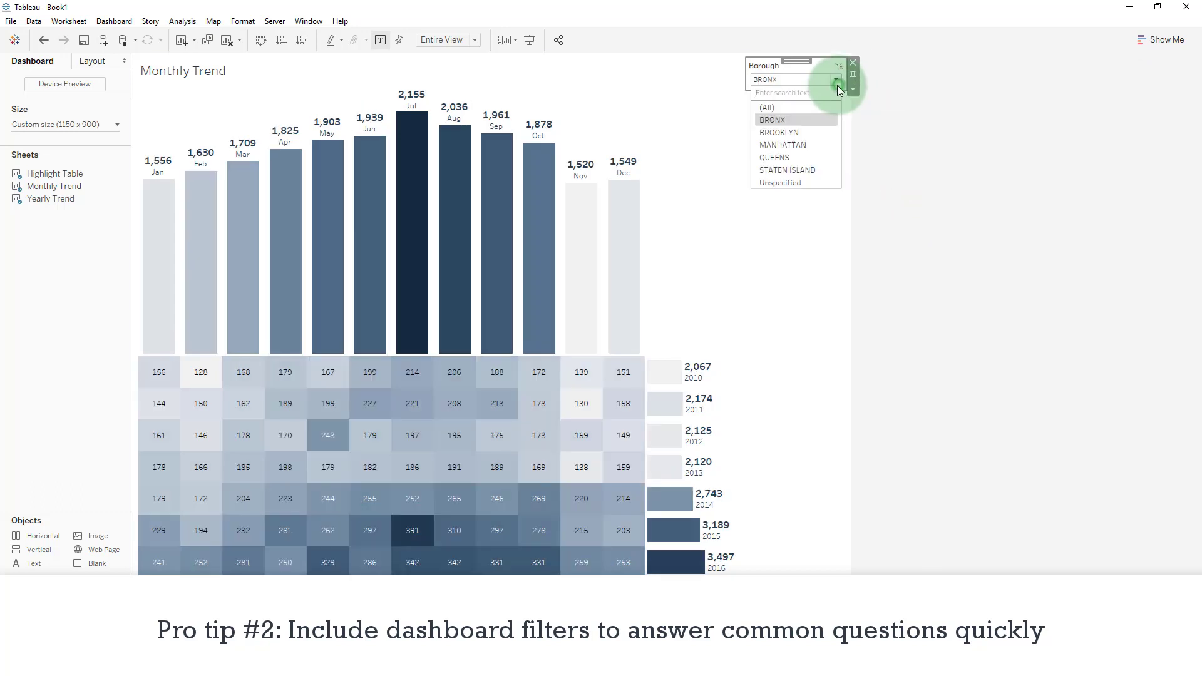
pyautogui.click(797, 108)
pyautogui.click(768, 216)
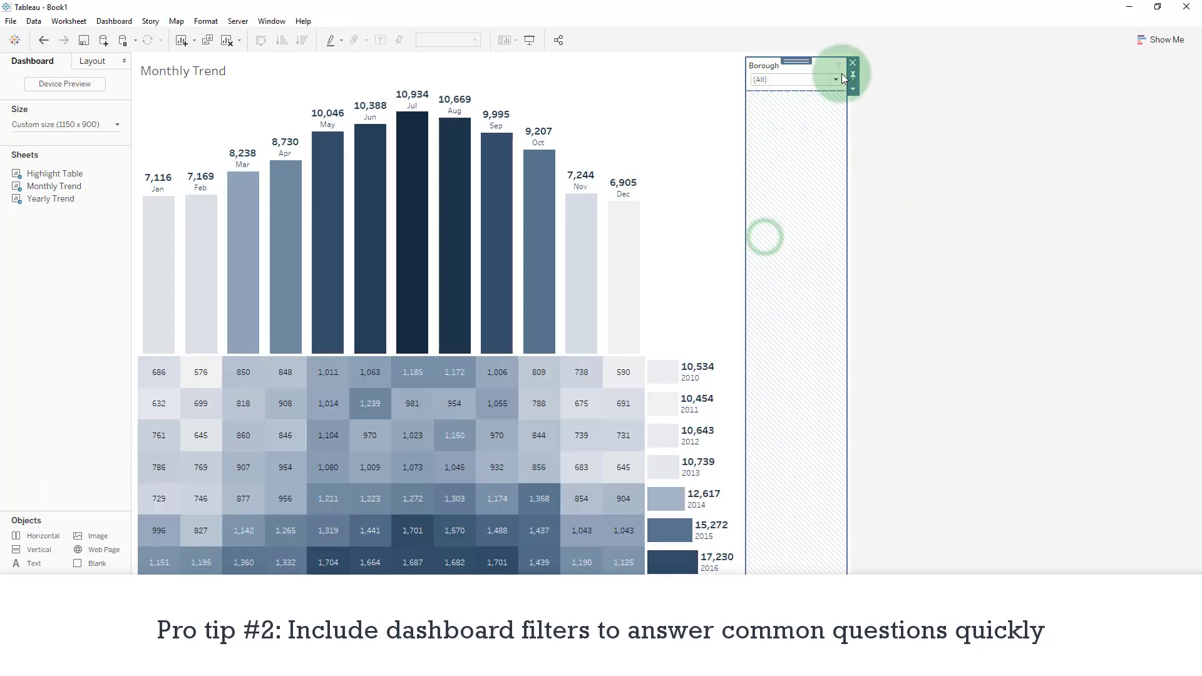
# Step: Make the Borough filter floating, shrink it to its dropdown's height and place it beside the December bar of Monthly Trend
pyautogui.click(853, 88)
pyautogui.click(885, 135)
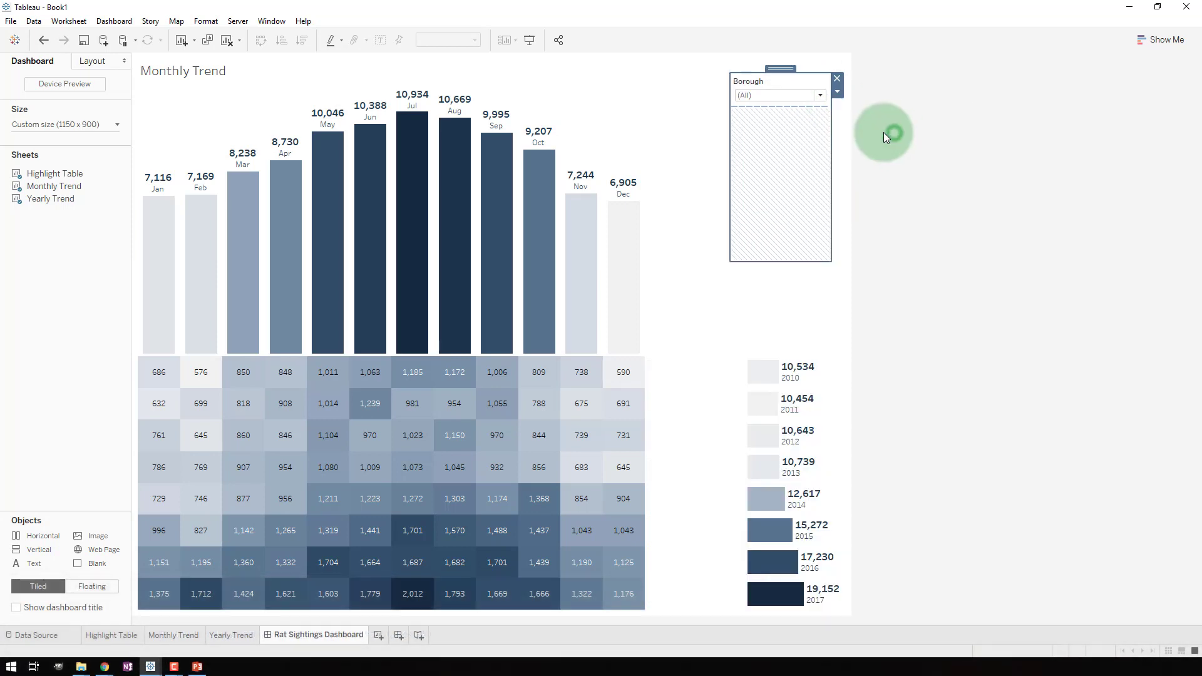
pyautogui.click(806, 238)
pyautogui.moveTo(805, 262); pyautogui.dragTo(784, 148)
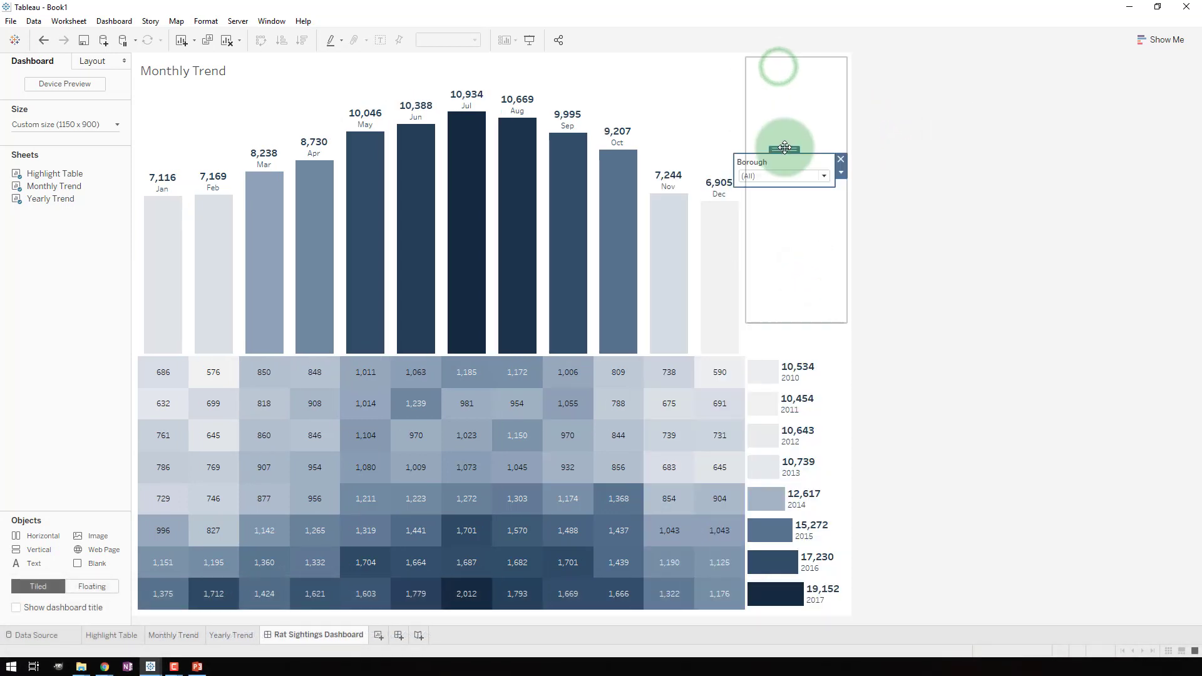
pyautogui.click(915, 208)
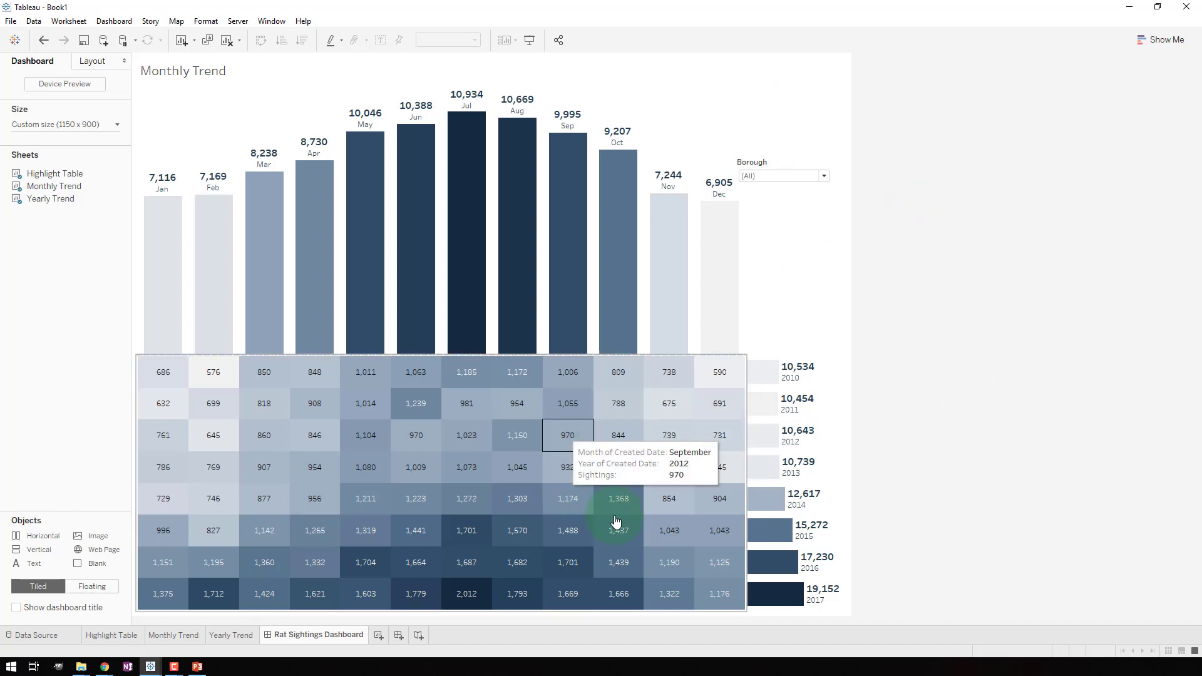
# Step: Slightly increase the bar size on the Yearly Trend and Monthly Trend worksheets
pyautogui.click(829, 442)
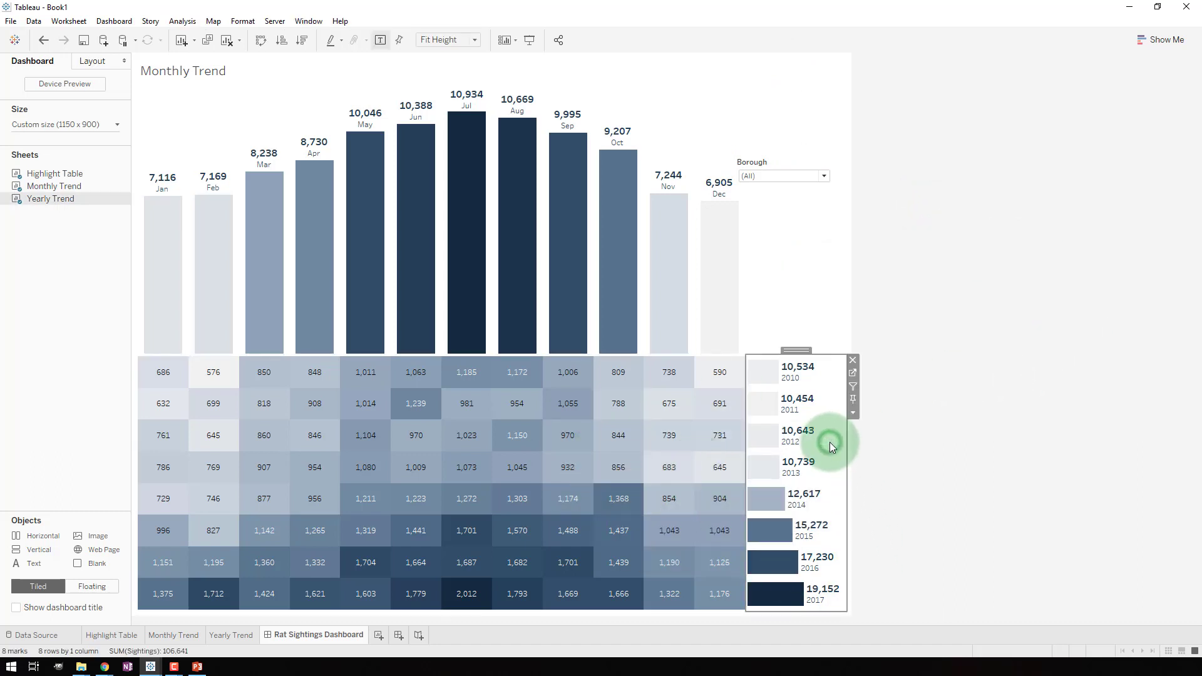
pyautogui.click(857, 373)
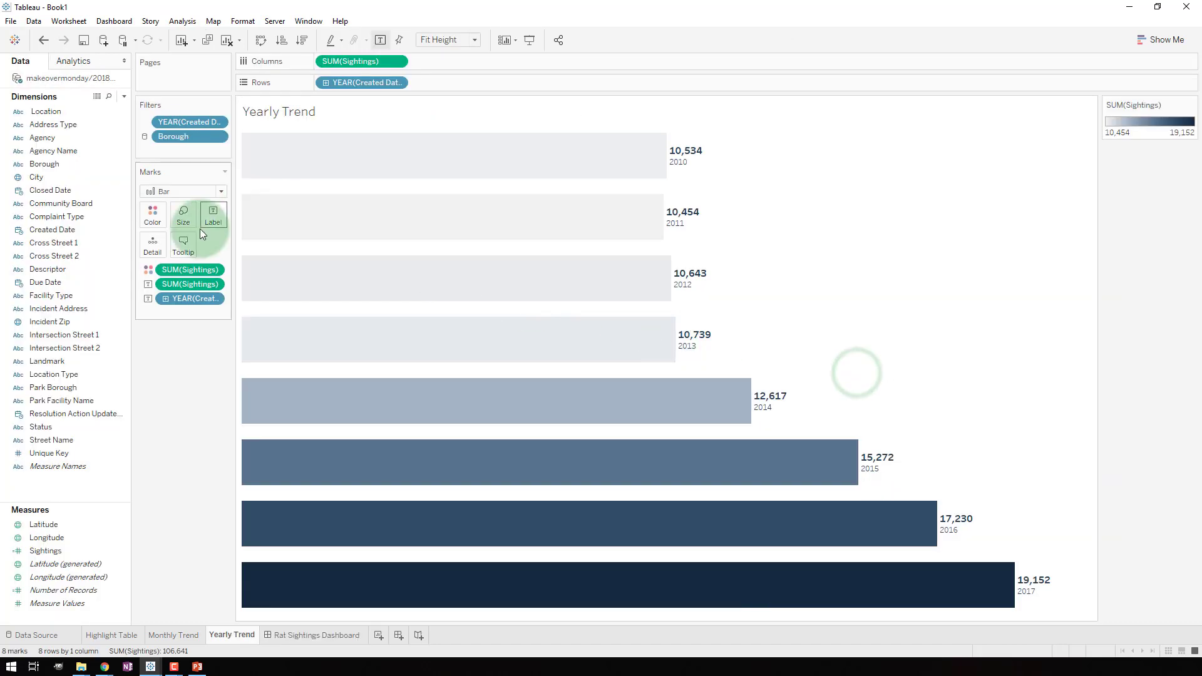
pyautogui.click(184, 225)
pyautogui.click(188, 634)
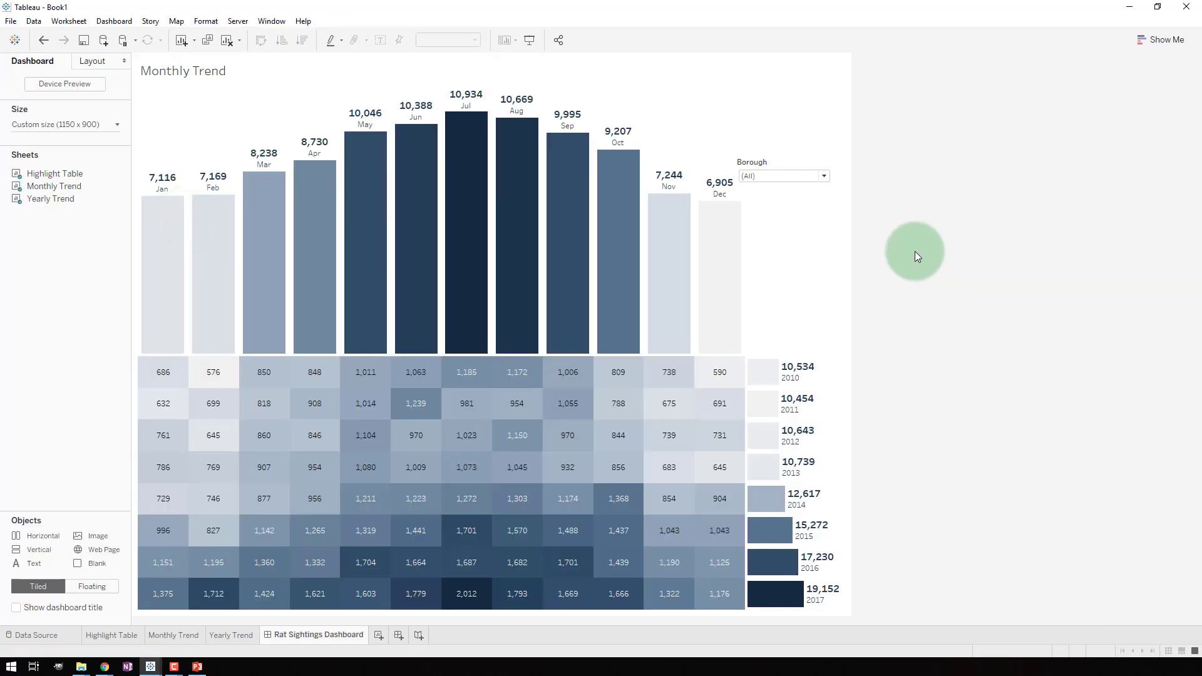
# Step: Add the title text "Rat Sightings in New York City" with a subtitle above the charts, and move the borough filter into Monthly Trend's upper area
pyautogui.click(227, 85)
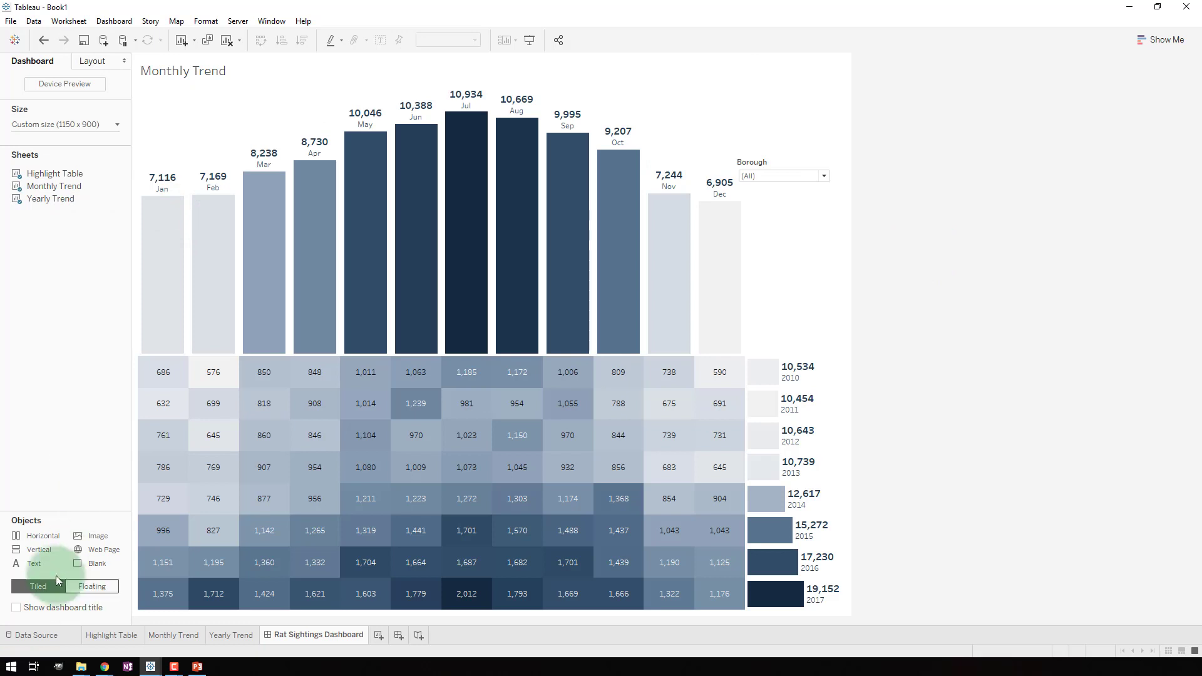
pyautogui.moveTo(35, 563)
pyautogui.mouseDown()
pyautogui.moveTo(260, 121)
pyautogui.moveTo(385, 77)
pyautogui.moveTo(351, 71)
pyautogui.mouseUp()
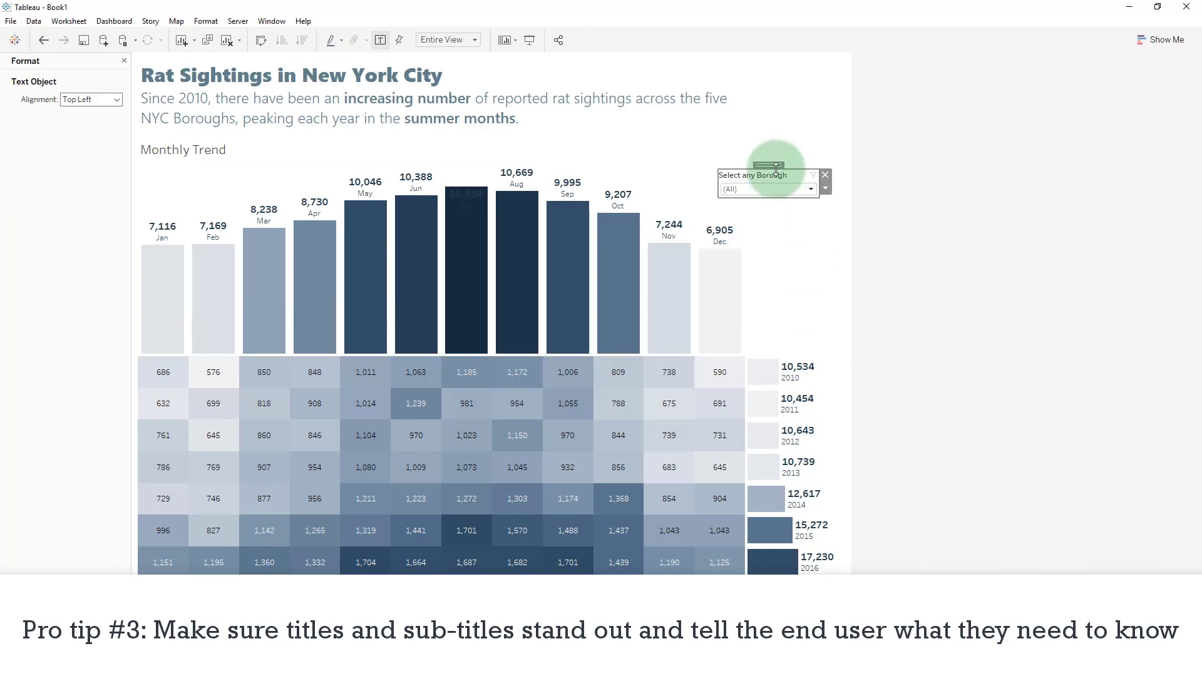
pyautogui.moveTo(778, 169); pyautogui.dragTo(694, 136)
# Step: Edit the Monthly Trend title to an italic "Monthly Trend in" followed by the inserted Borough field
pyautogui.doubleClick(186, 151)
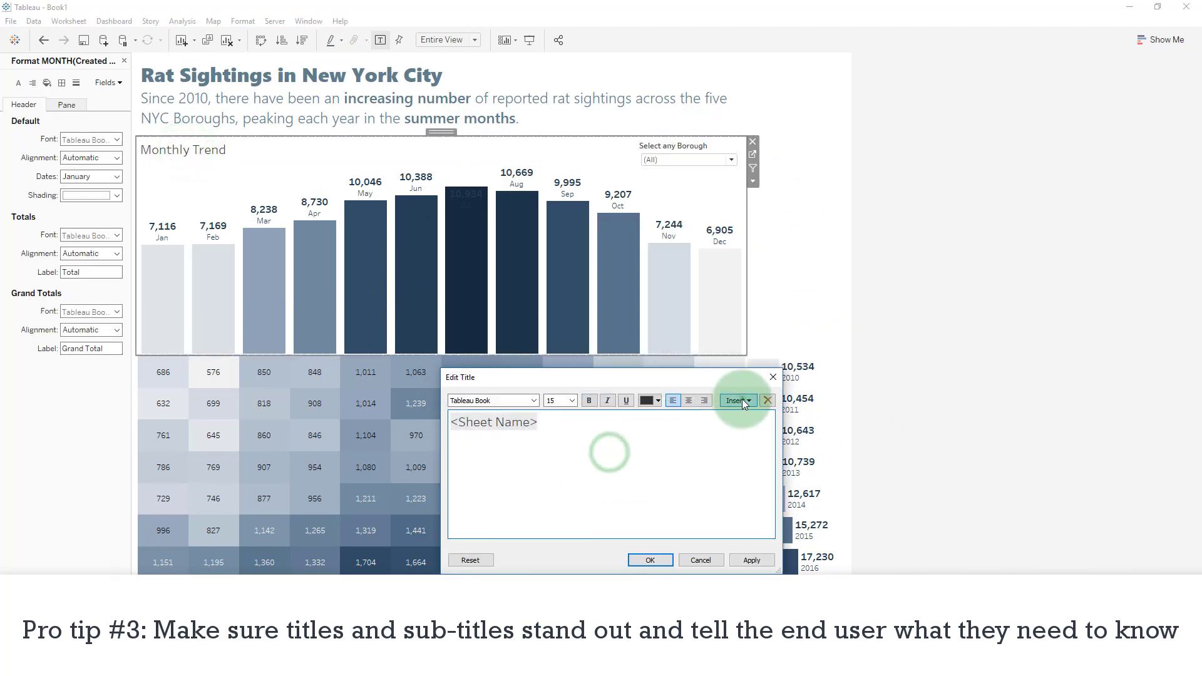
pyautogui.click(738, 401)
pyautogui.click(762, 582)
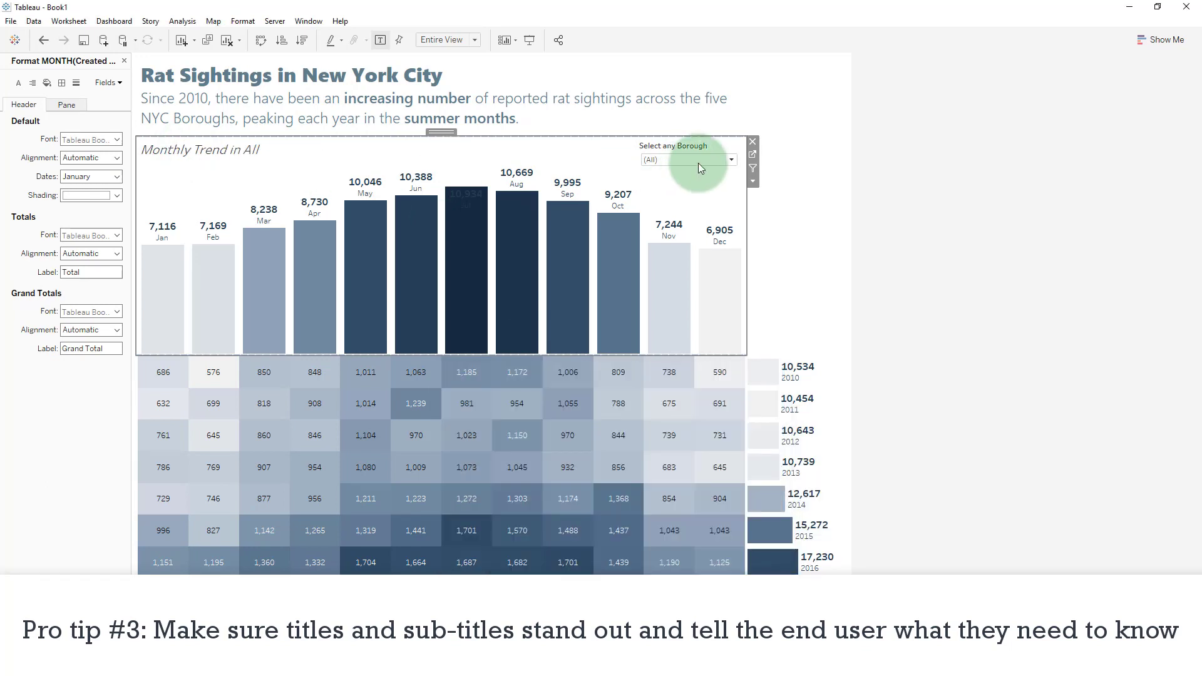
# Step: Test the borough filter by showing only BROOKLYN, and switch the selection to BRONX
pyautogui.click(717, 158)
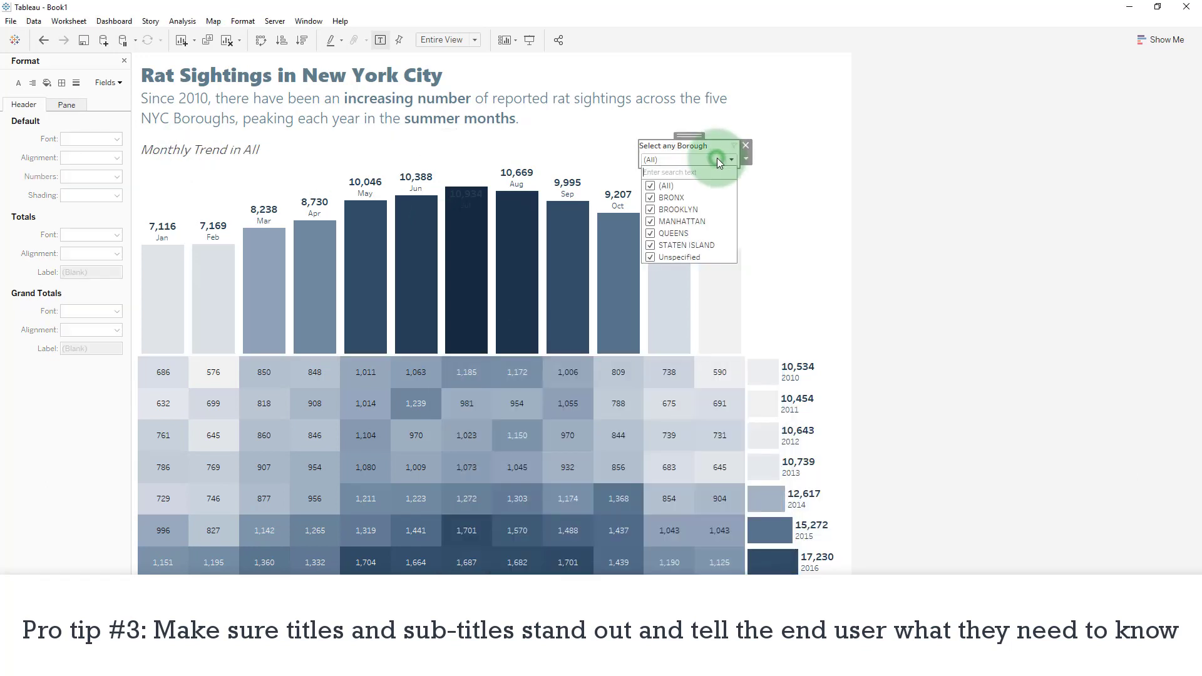
pyautogui.click(652, 186)
pyautogui.click(652, 210)
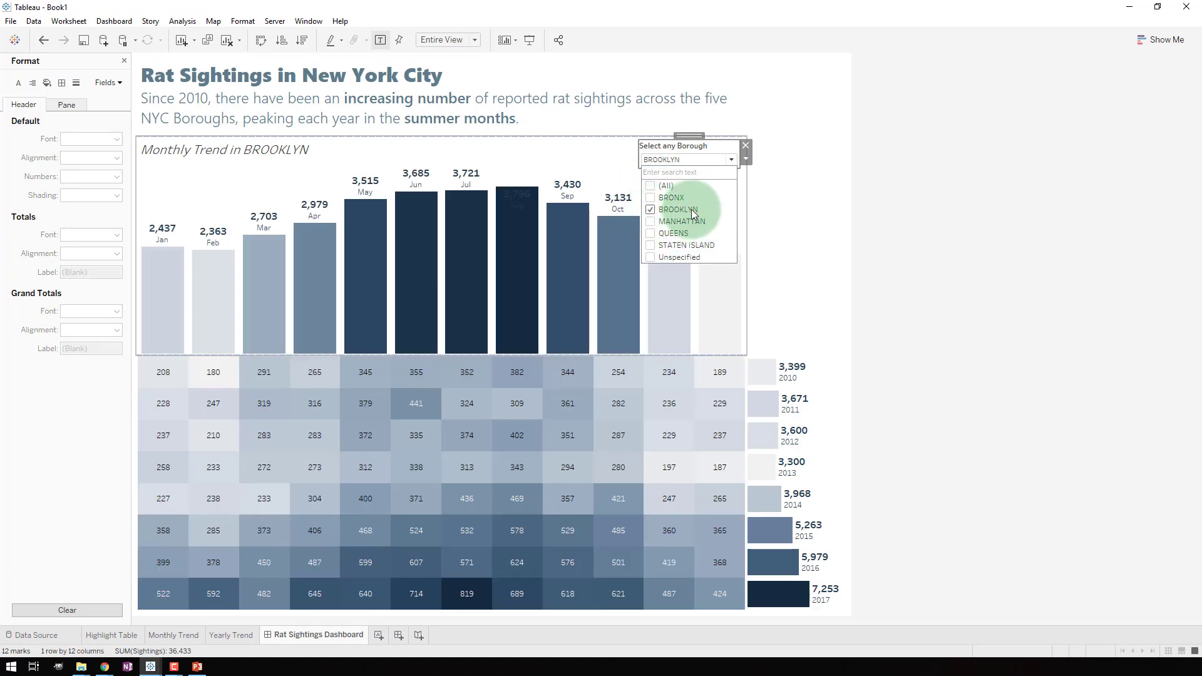
pyautogui.click(737, 159)
pyautogui.click(747, 160)
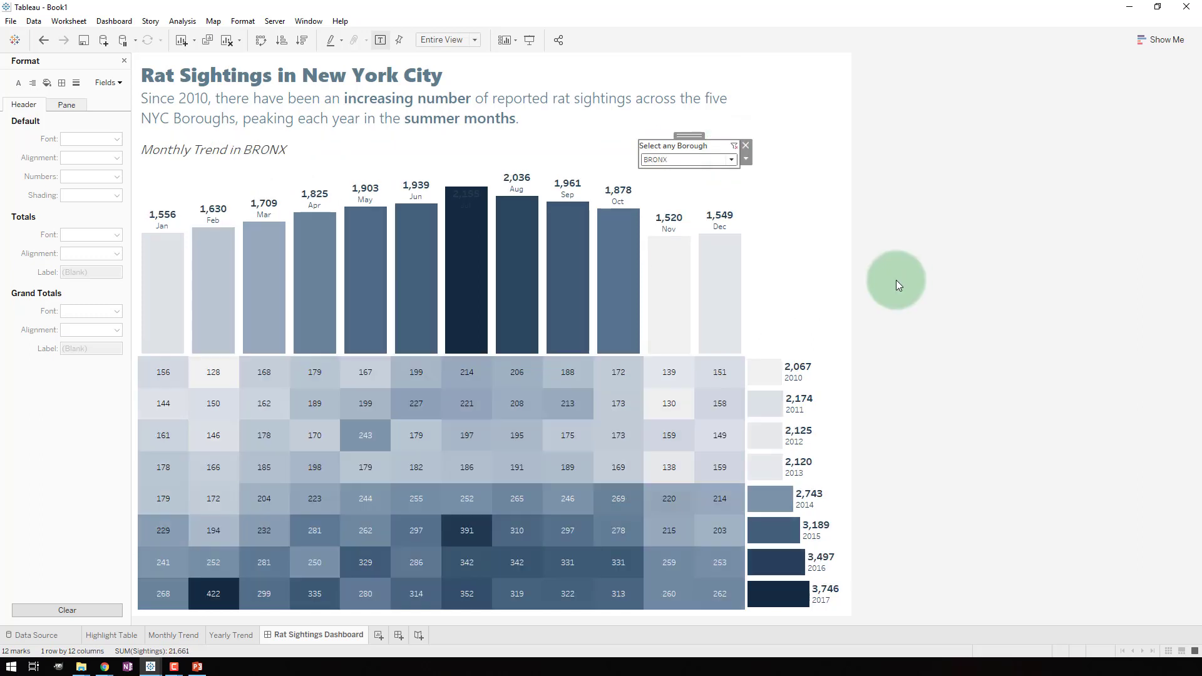
pyautogui.click(907, 274)
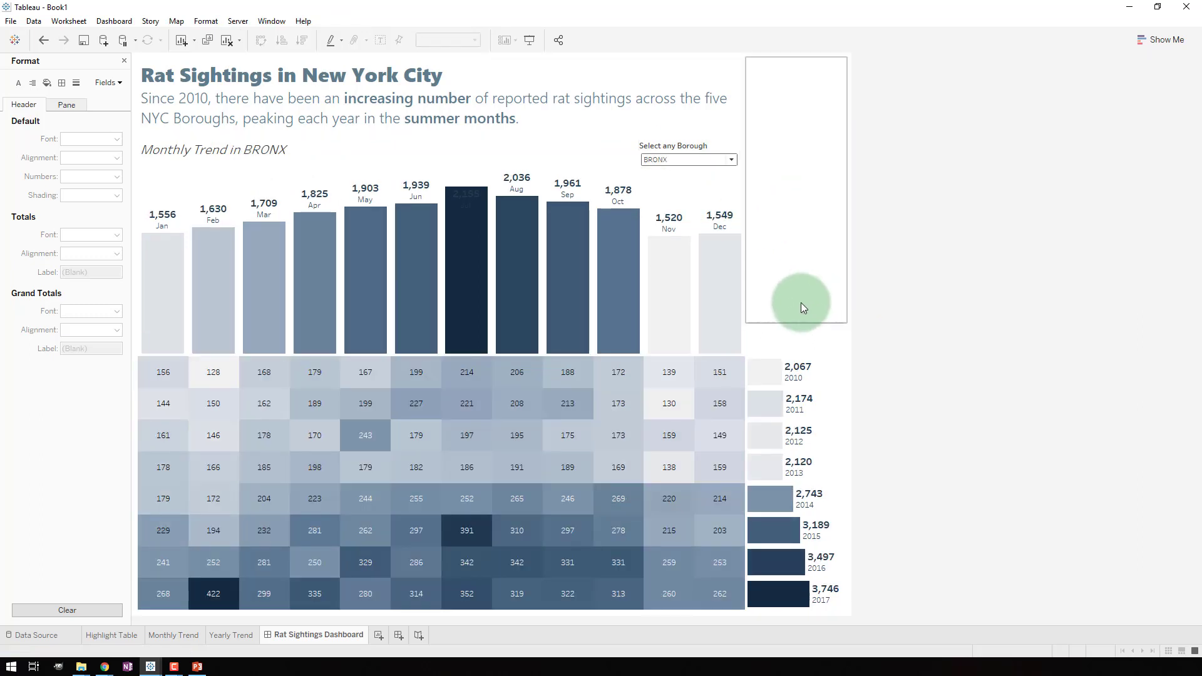
# Step: Make Monthly Trend slightly taller and increase the dashboard's fixed width beyond 1350 px
pyautogui.moveTo(472, 187)
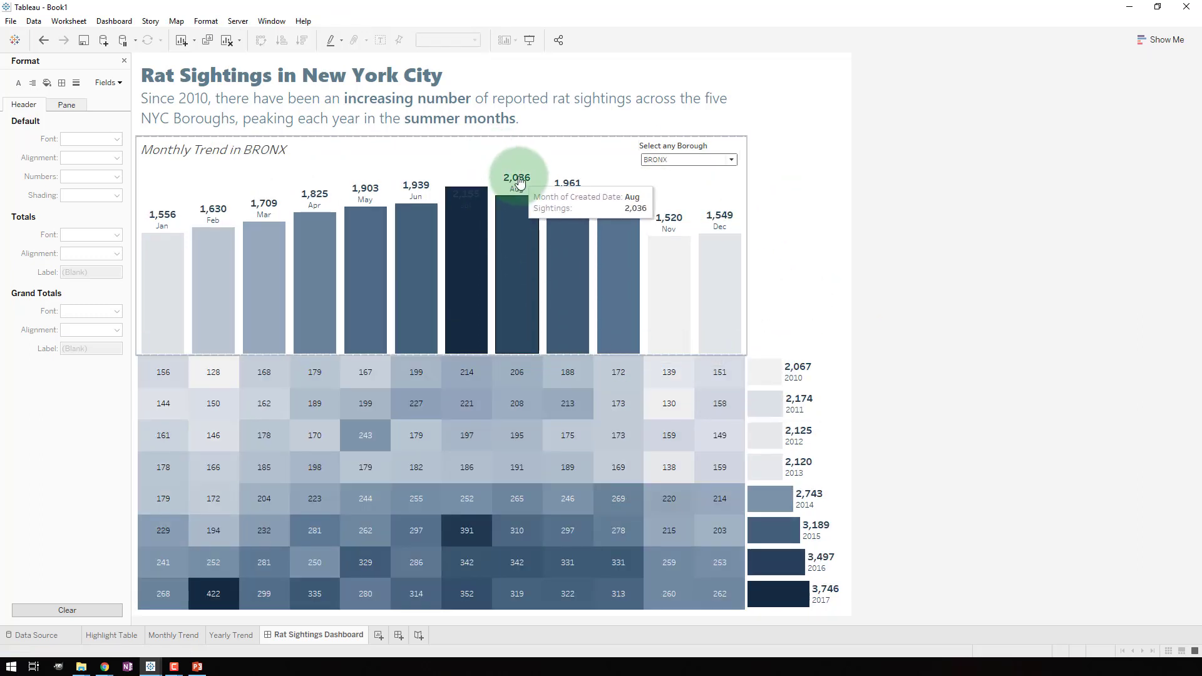
pyautogui.rightClick(414, 188)
pyautogui.click(446, 248)
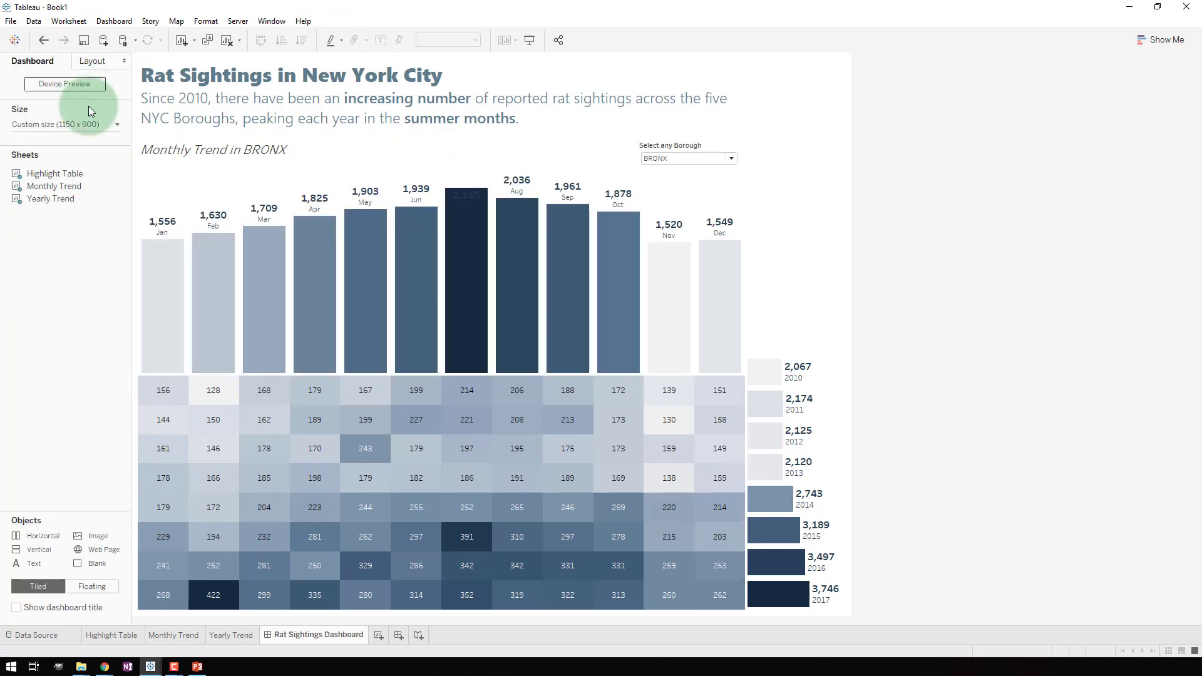
pyautogui.click(91, 125)
pyautogui.click(65, 198)
pyautogui.click(65, 197)
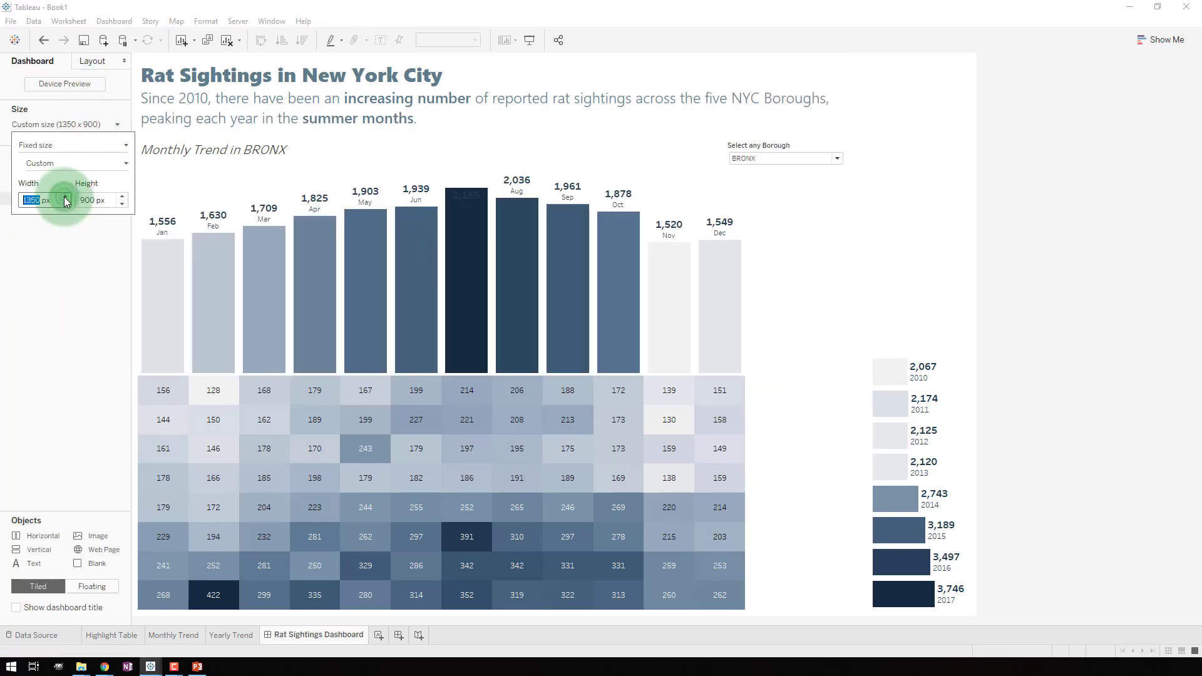
pyautogui.click(65, 197)
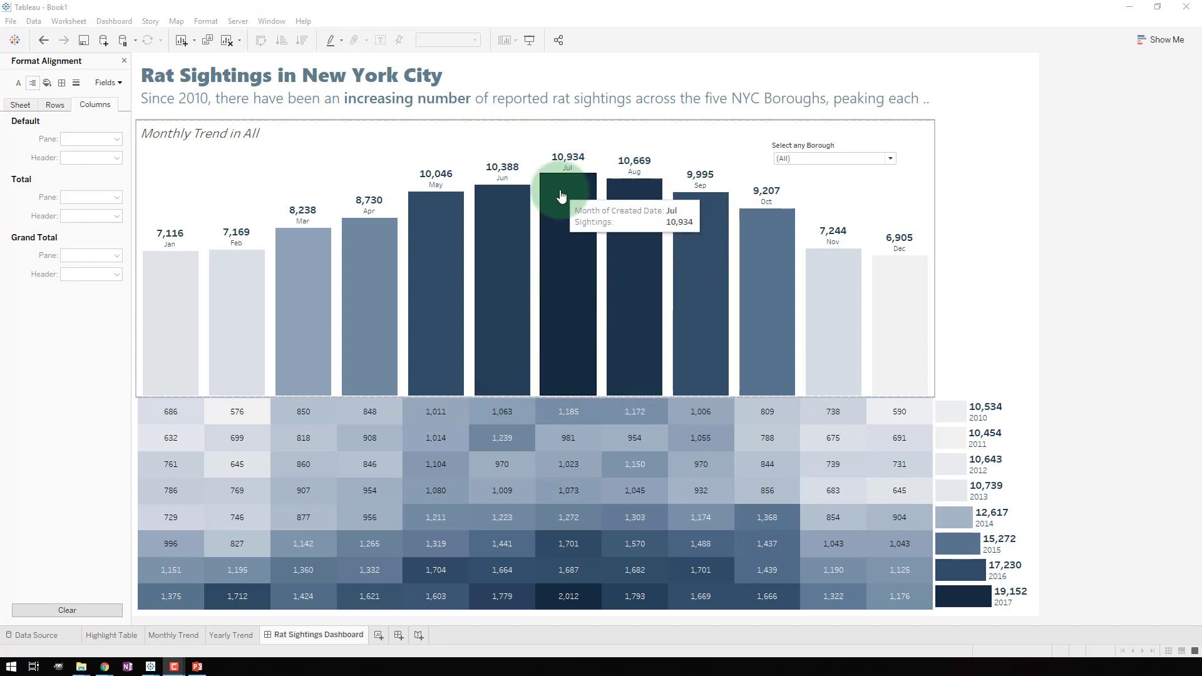
# Step: Open the Monthly Trend worksheet from the dashboard and turn off its tooltips
pyautogui.click(863, 179)
pyautogui.moveTo(912, 153); pyautogui.dragTo(944, 143)
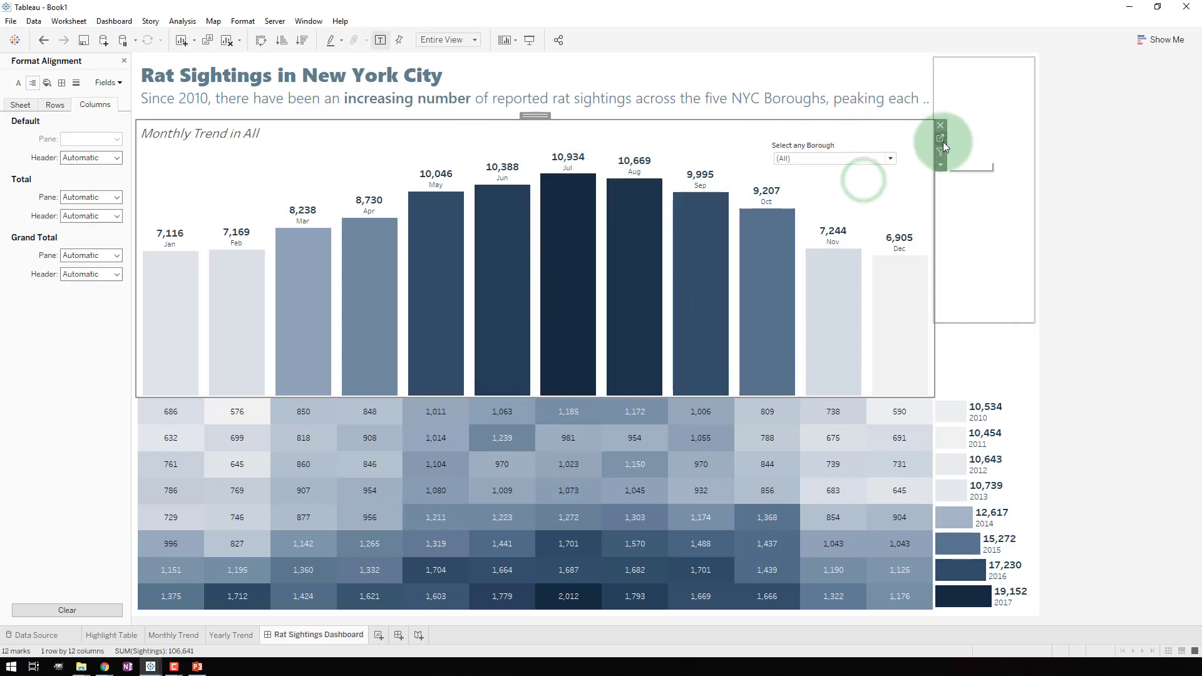
pyautogui.click(940, 138)
pyautogui.click(184, 243)
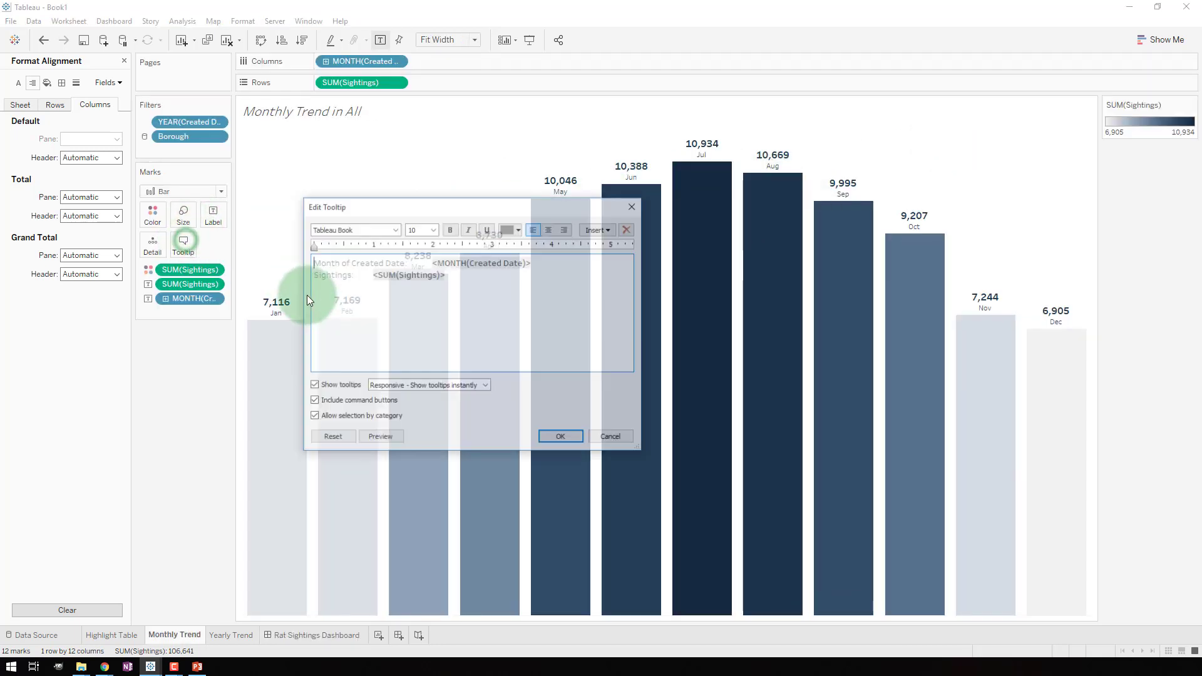
pyautogui.click(562, 437)
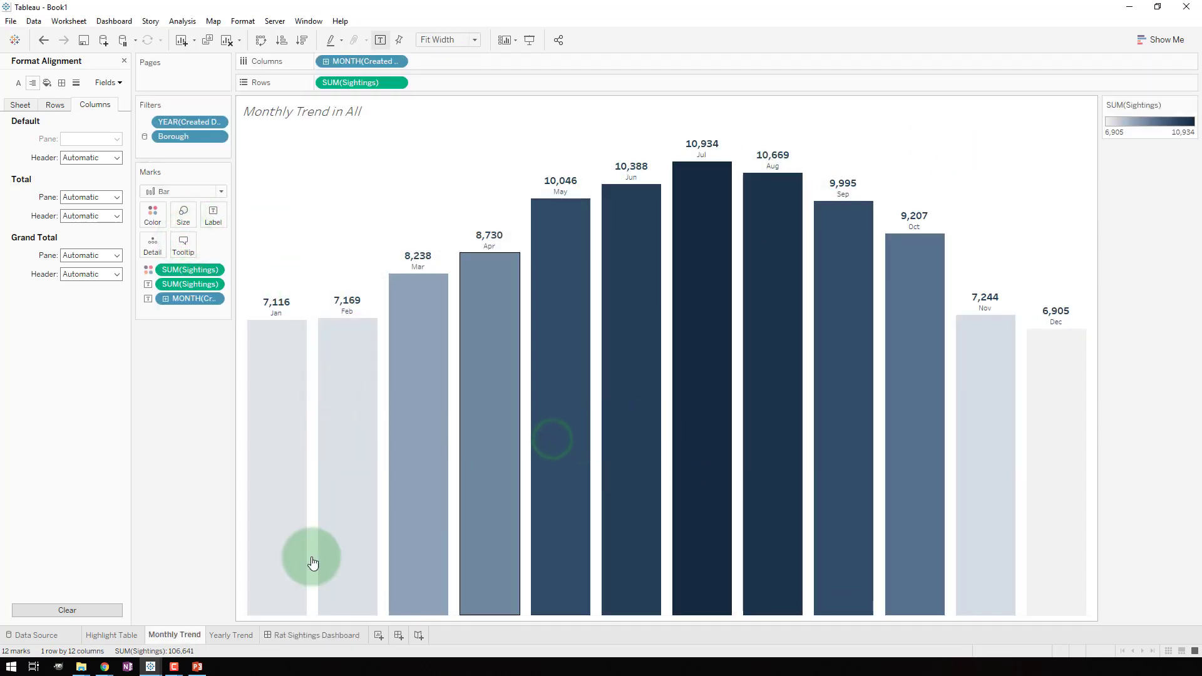
# Step: Turn off the tooltips on the Yearly Trend worksheet and return to the Rat Sightings Dashboard
pyautogui.click(229, 636)
pyautogui.click(183, 221)
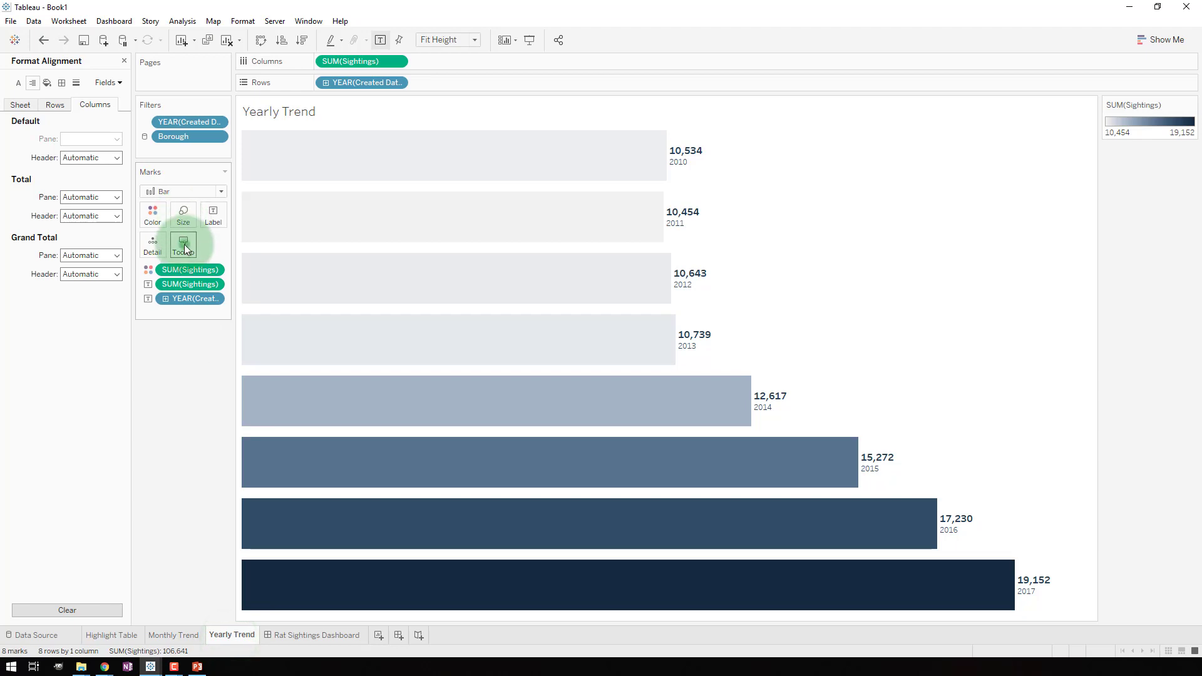
pyautogui.click(184, 246)
pyautogui.click(312, 386)
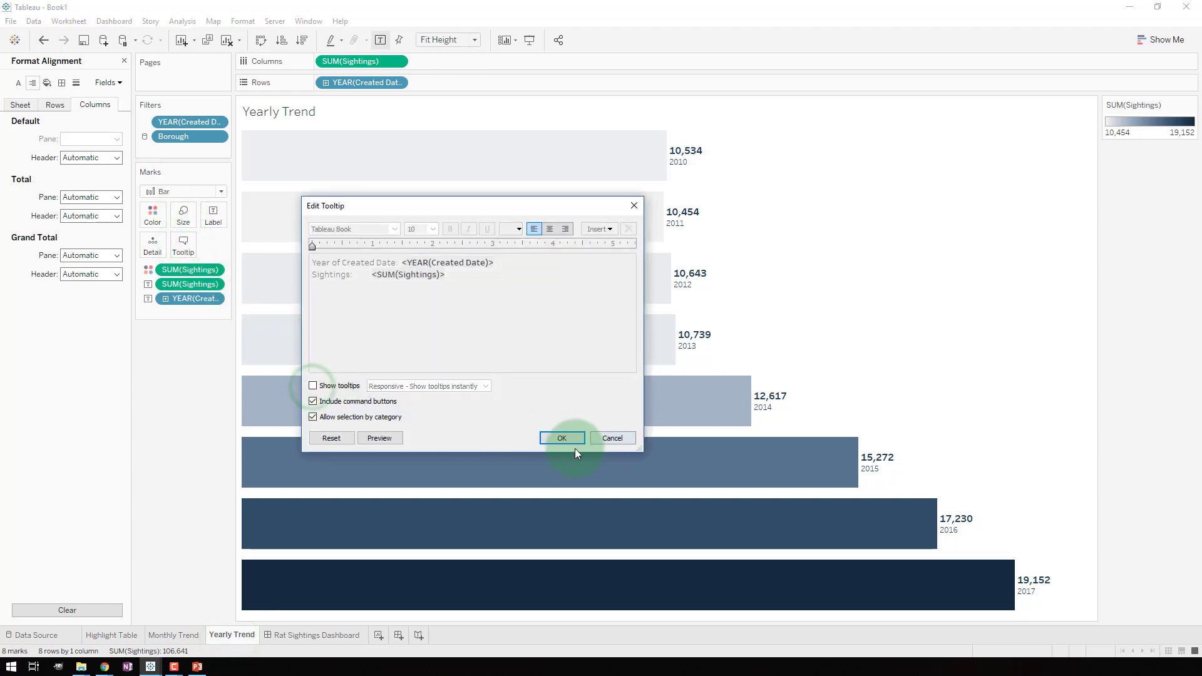
pyautogui.click(292, 638)
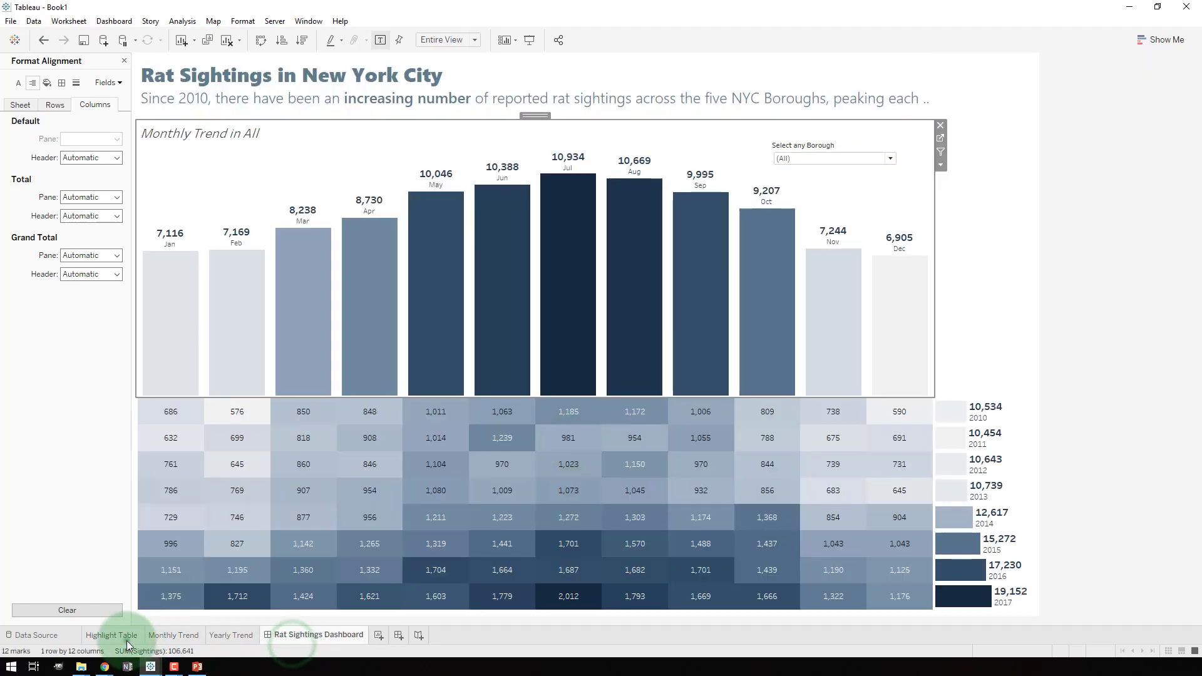
# Step: Turn off the tooltips on the Highlight Table worksheet
pyautogui.click(125, 637)
pyautogui.click(183, 244)
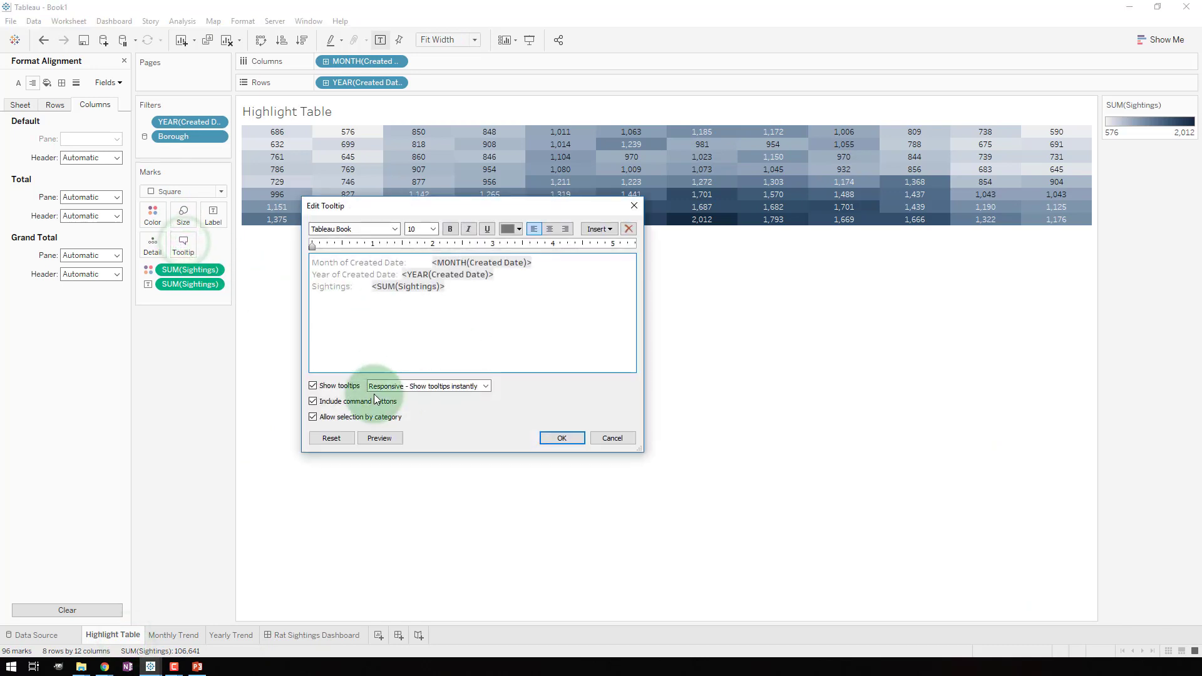
pyautogui.click(312, 386)
pyautogui.click(550, 441)
# Step: Move the Rat Sightings Dashboard sheet in front of the Highlight Table sheet and clear the dashboard selection
pyautogui.click(294, 635)
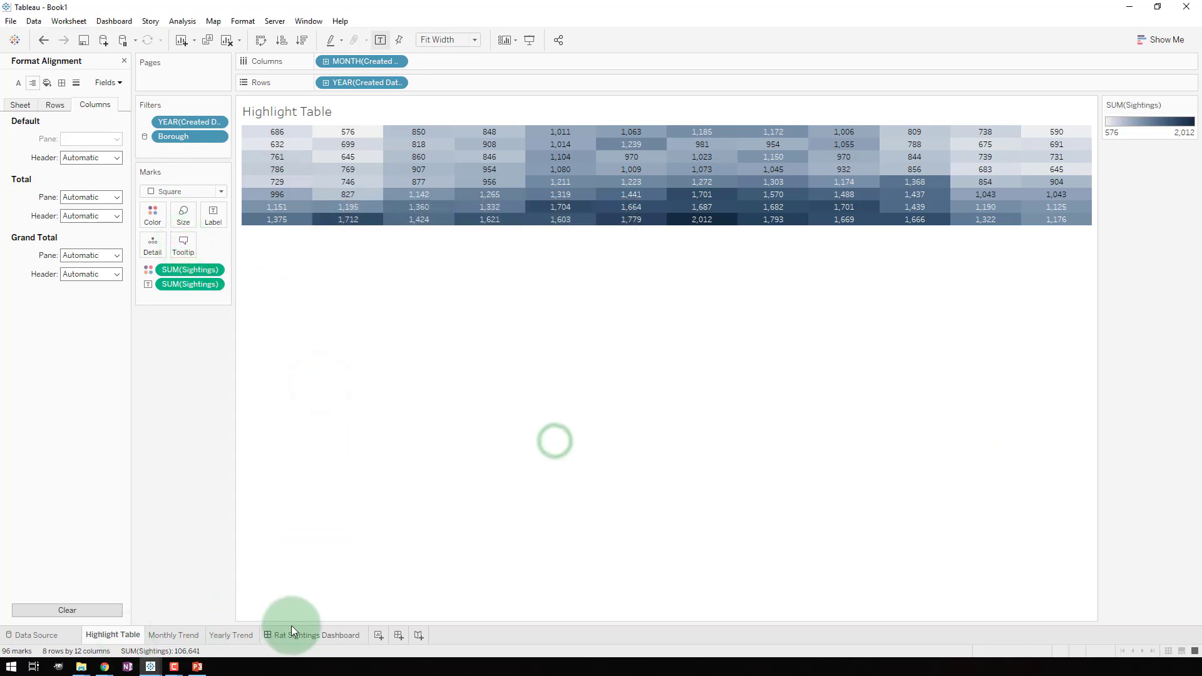
pyautogui.moveTo(305, 635); pyautogui.dragTo(156, 633)
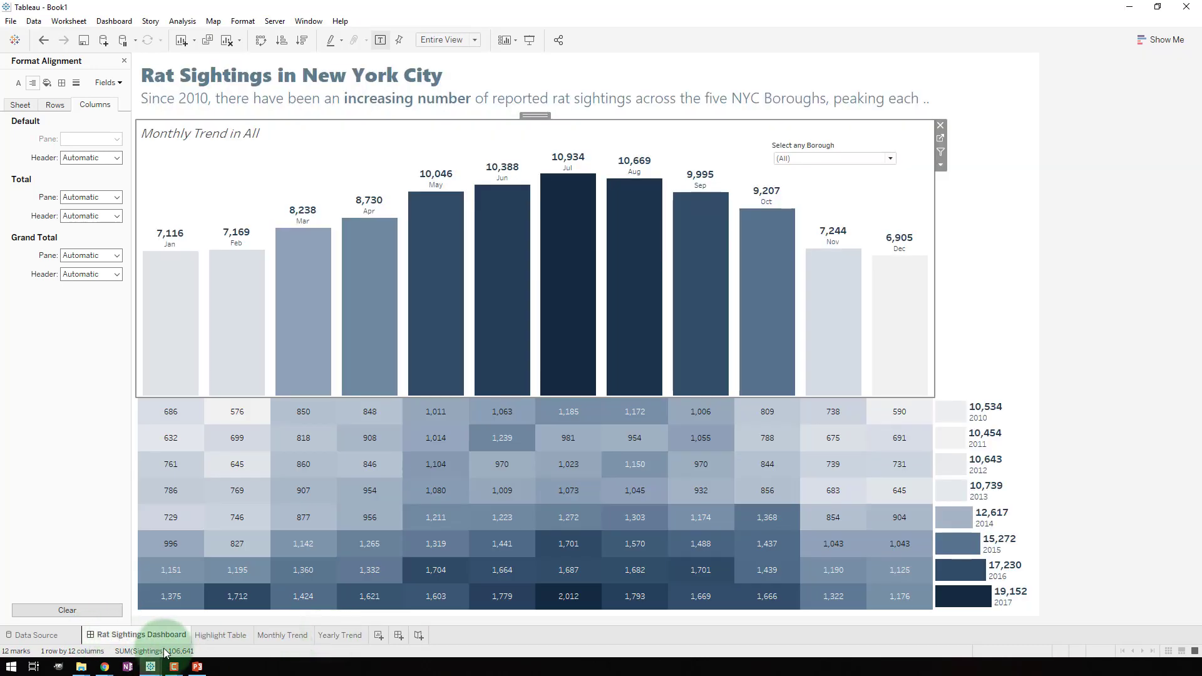
pyautogui.click(249, 407)
pyautogui.click(1013, 221)
pyautogui.click(1089, 222)
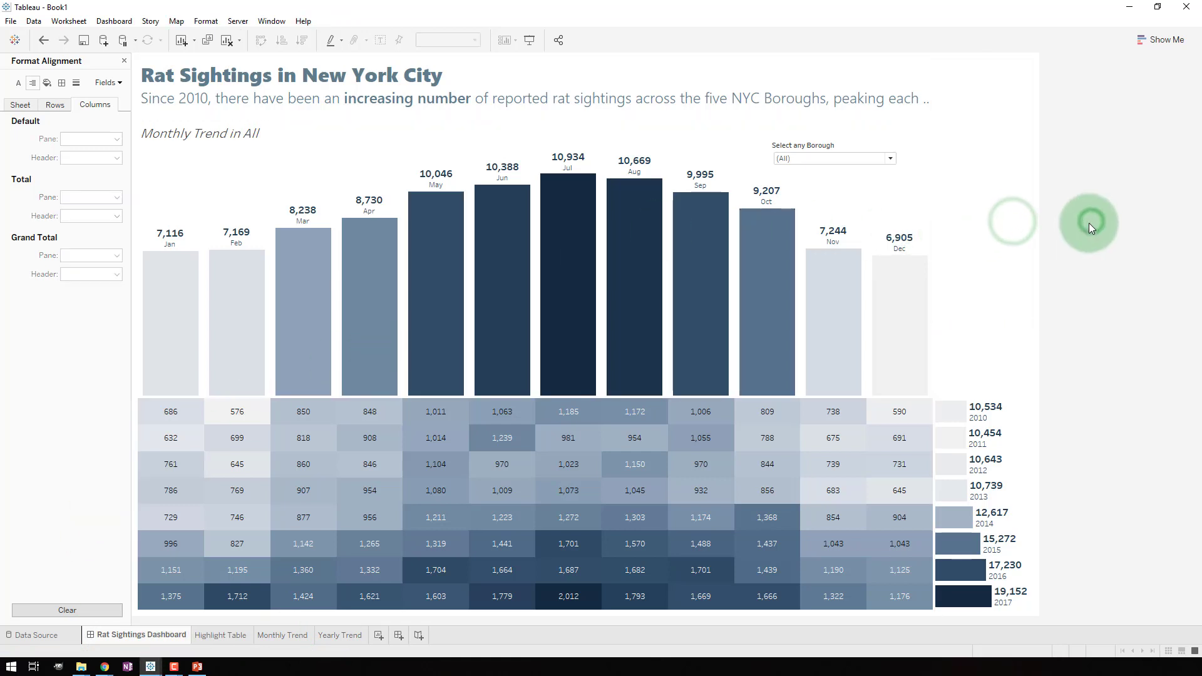
# Step: Reduce the font size of the dashboard's subtitle so the whole sentence fits on one line
pyautogui.click(791, 107)
pyautogui.click(767, 119)
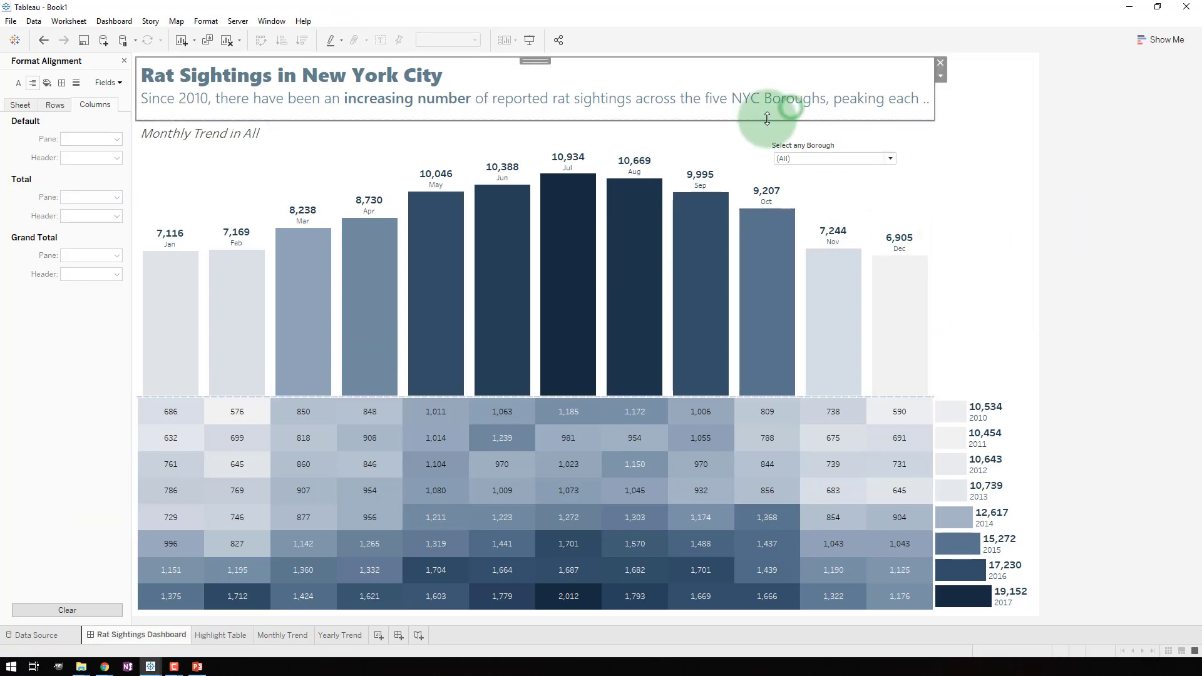
pyautogui.click(417, 298)
pyautogui.click(228, 130)
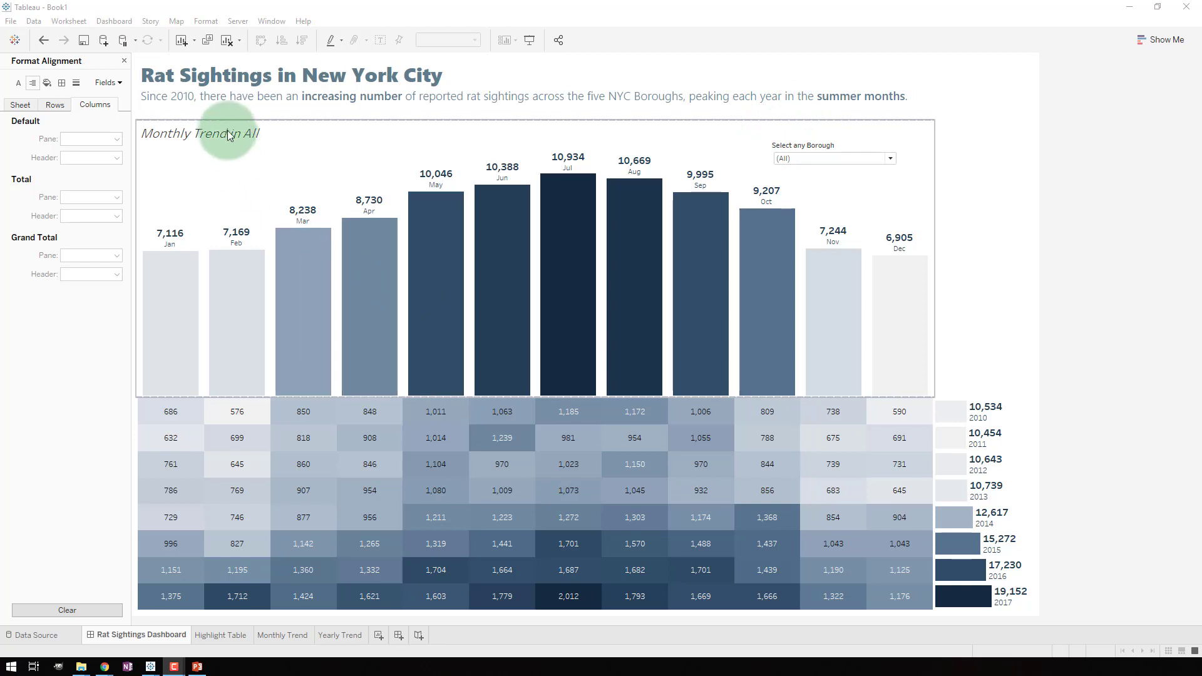
pyautogui.click(95, 382)
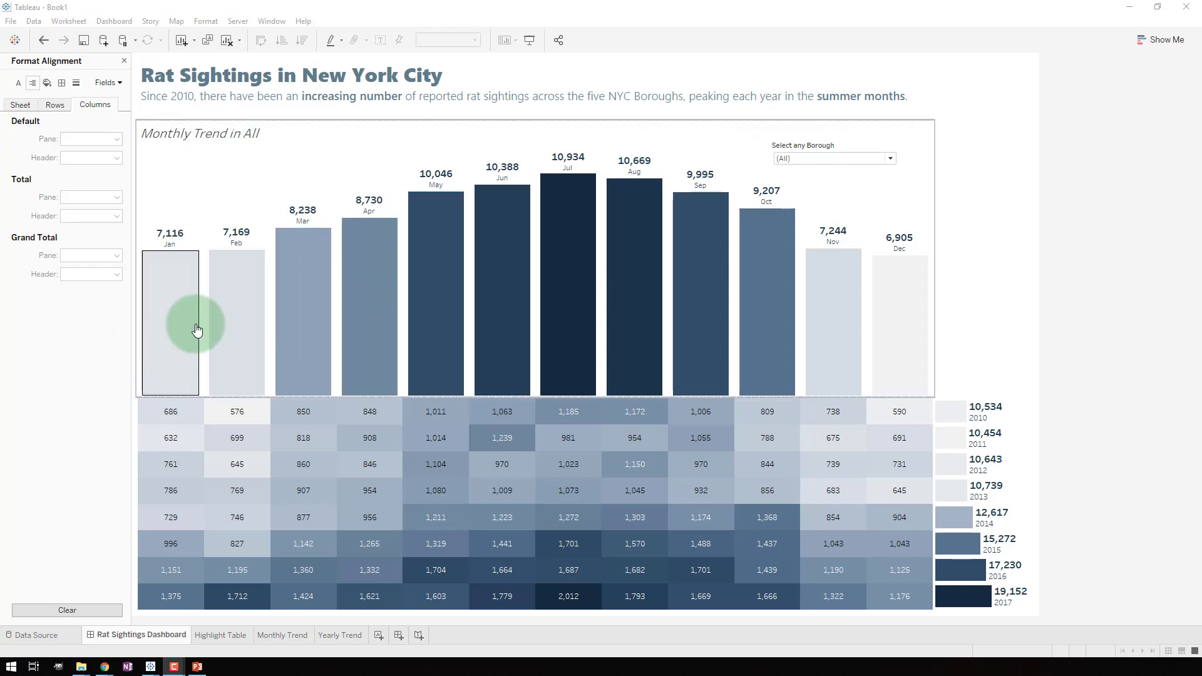
# Step: Add a dashboard highlight action that runs on Hover, with all three worksheets as source and target and All Fields highlighted
pyautogui.click(114, 21)
pyautogui.click(149, 156)
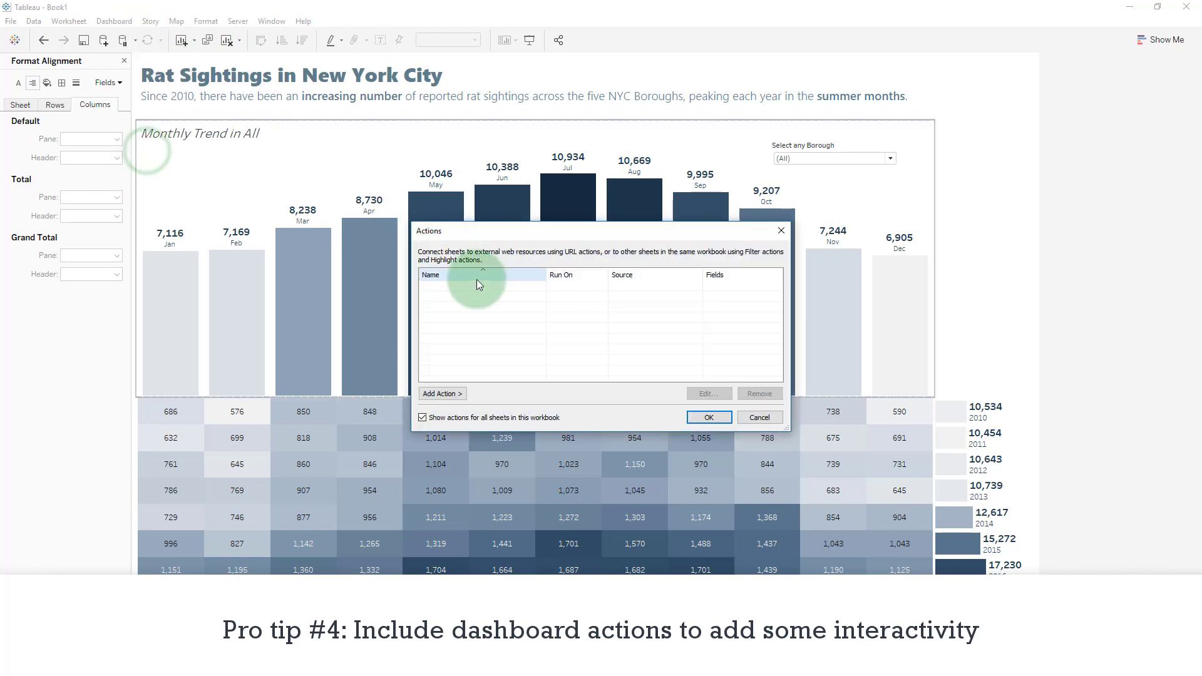
pyautogui.click(480, 401)
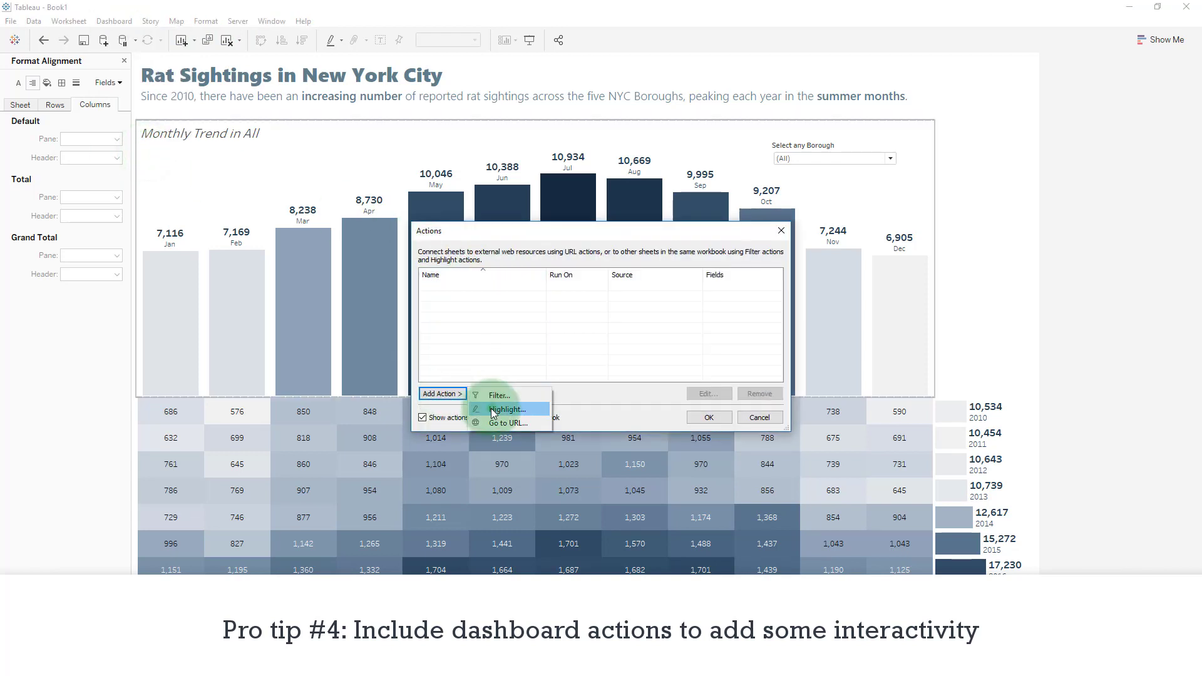
pyautogui.click(506, 410)
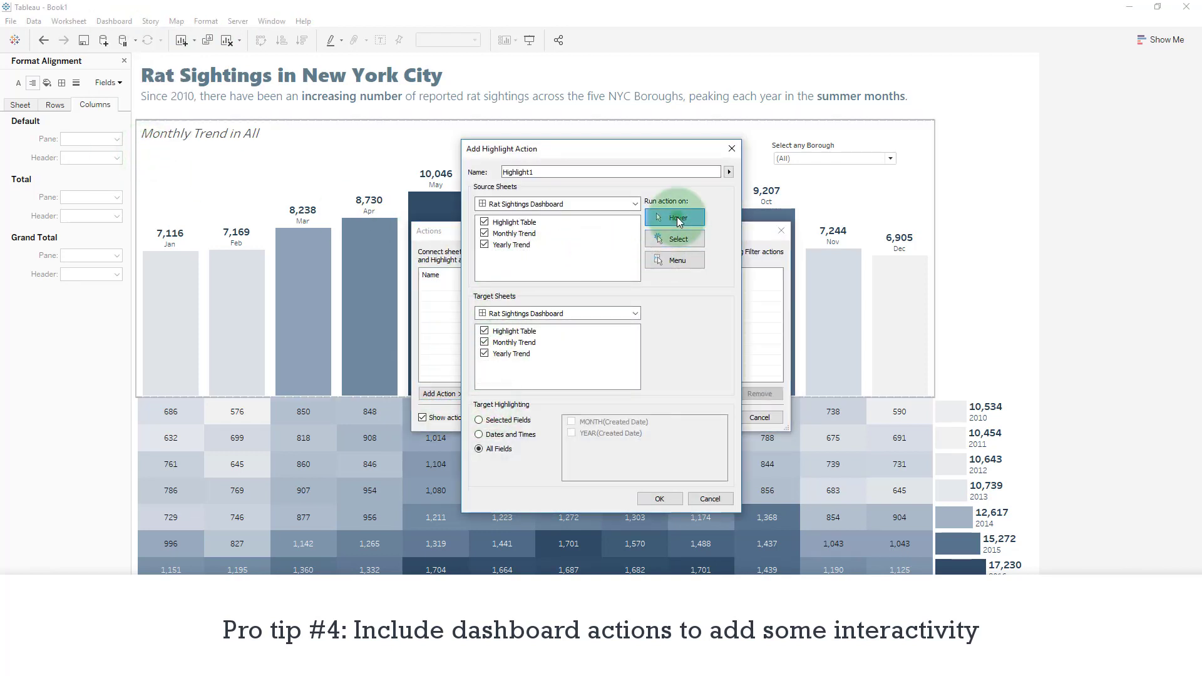
pyautogui.click(668, 498)
pyautogui.click(712, 419)
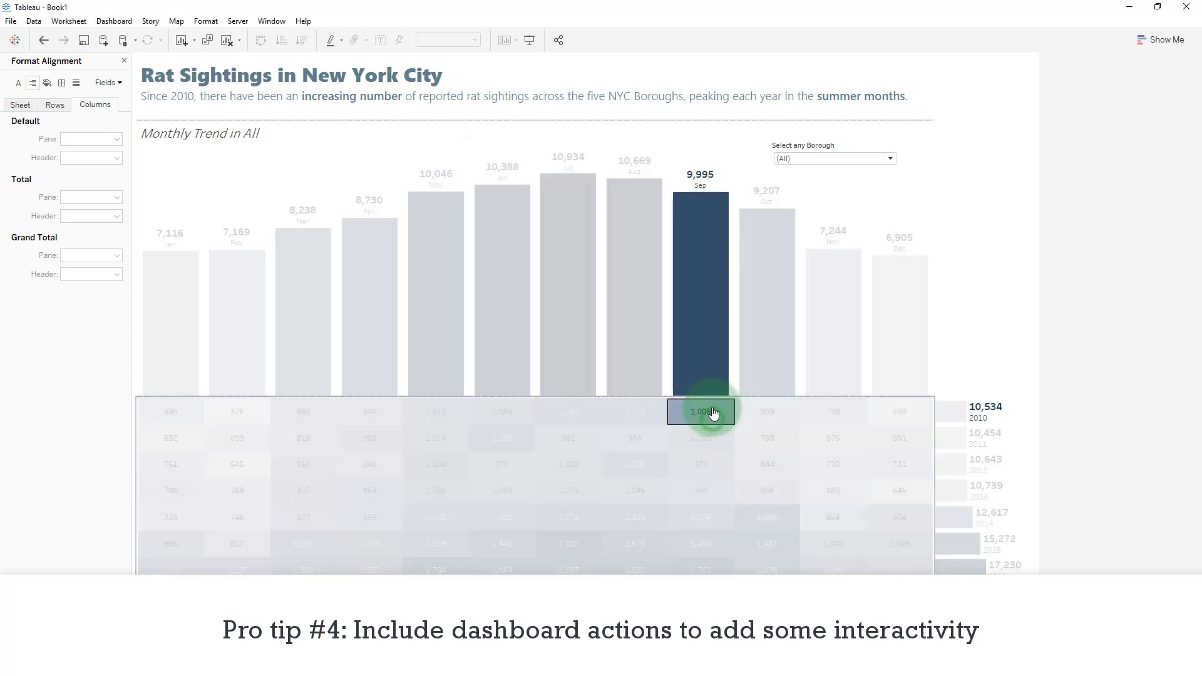
# Step: Test the highlight action on the July bar and the July 2017 cell, and clear the selection
pyautogui.click(566, 222)
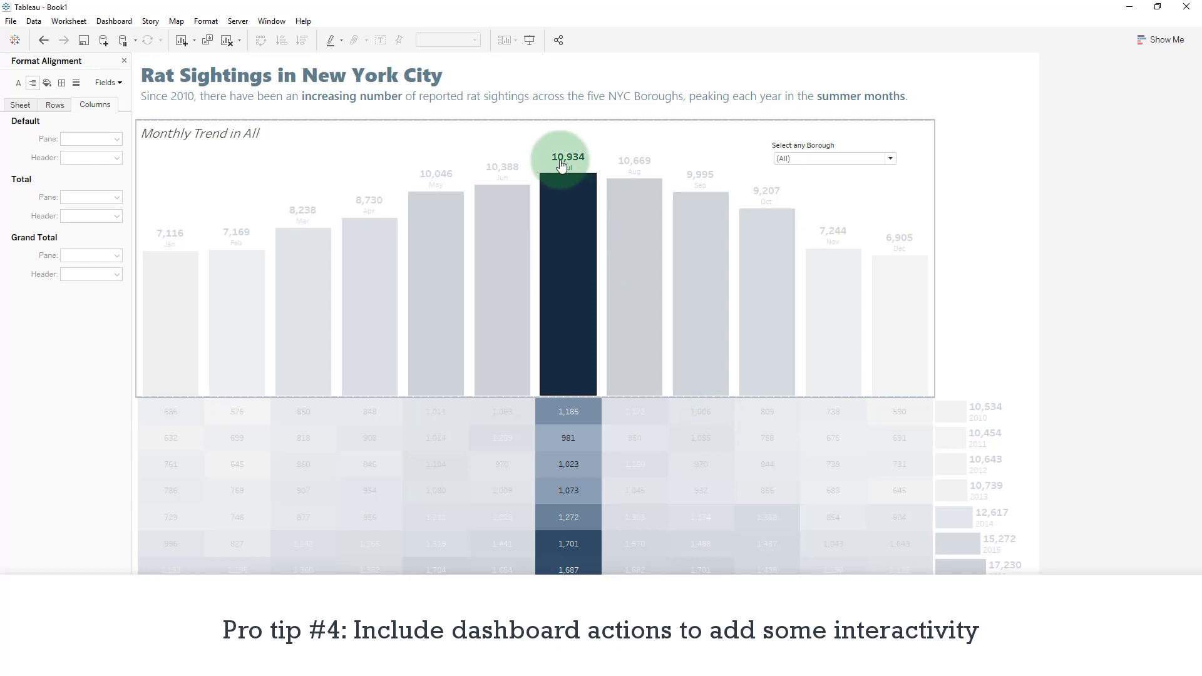
pyautogui.click(569, 570)
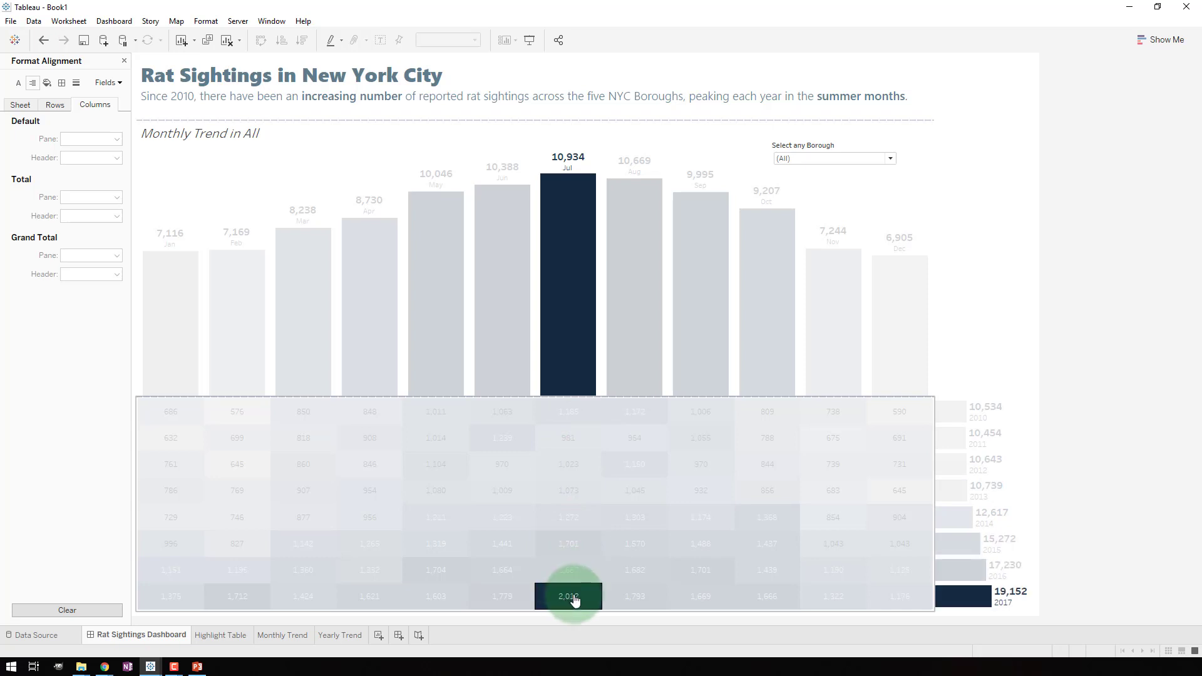
pyautogui.click(567, 357)
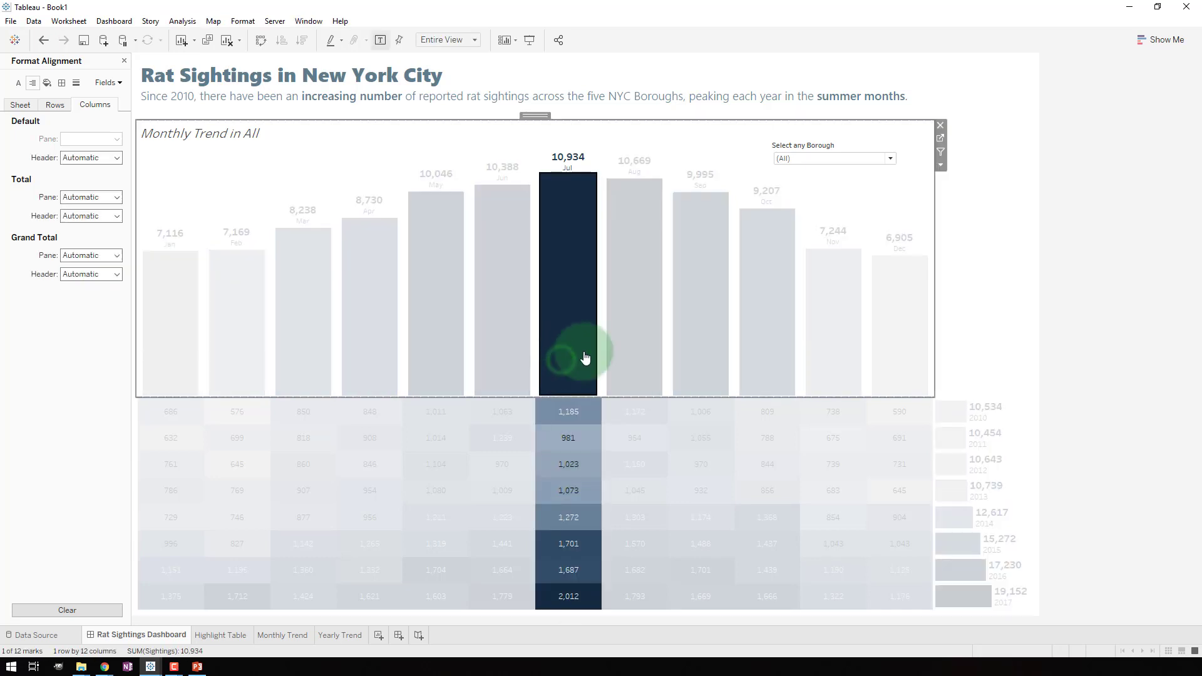
pyautogui.click(1058, 238)
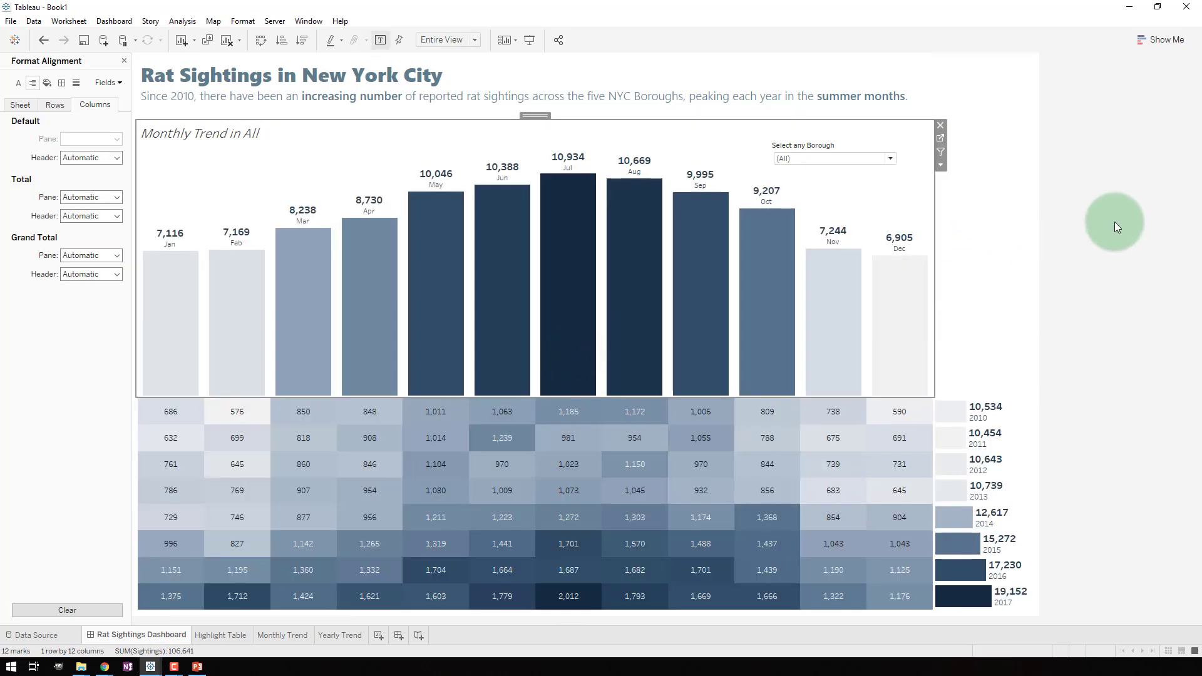
pyautogui.click(1108, 220)
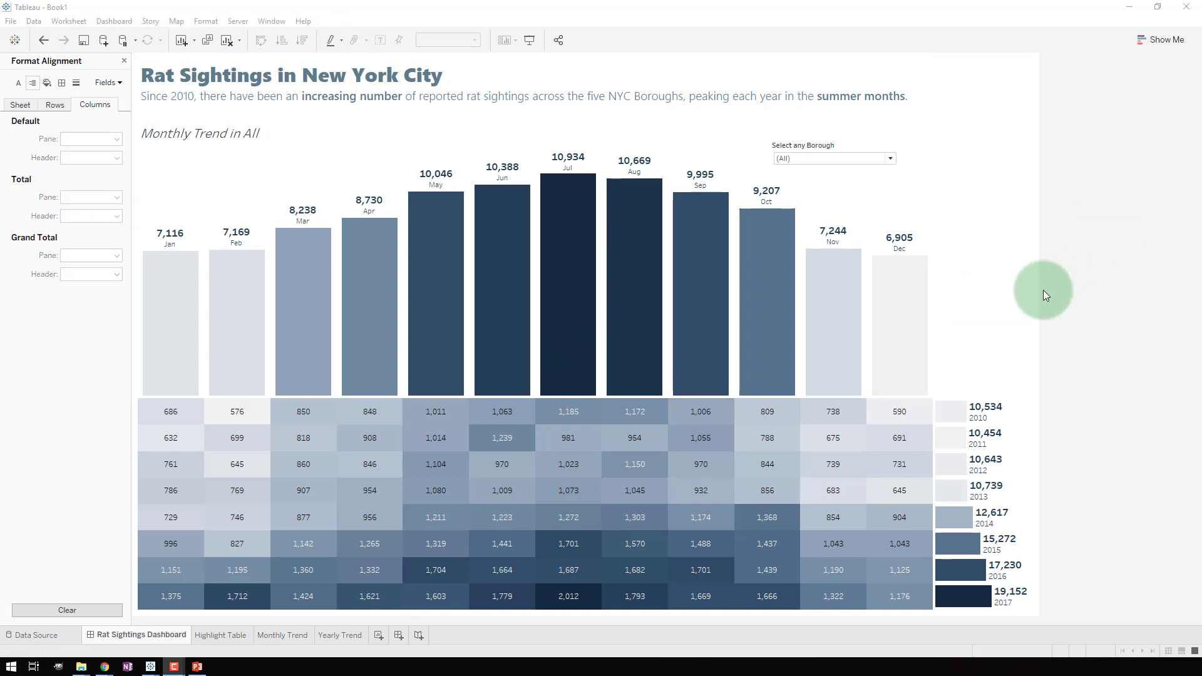
pyautogui.moveTo(1039, 287); pyautogui.dragTo(981, 303)
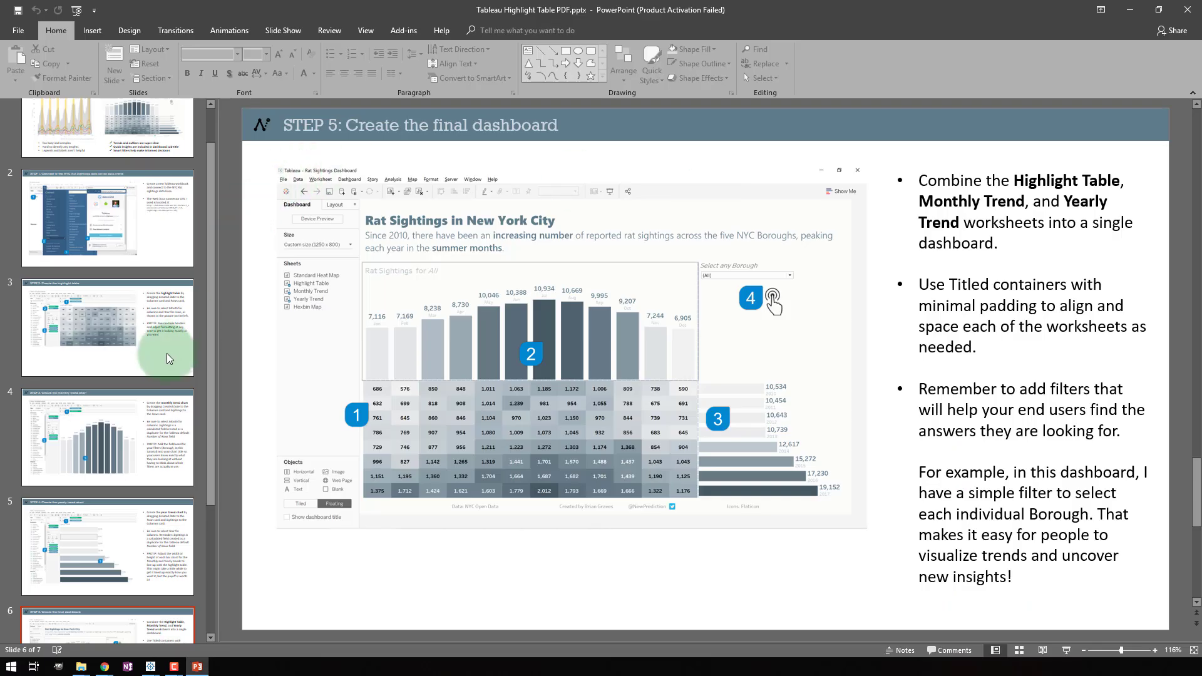
# Step: Switch to the Tableau Highlight Table PDF presentation in PowerPoint and show the before and after comparison on slide 1
pyautogui.scroll(1, 131, 151)
pyautogui.click(122, 126)
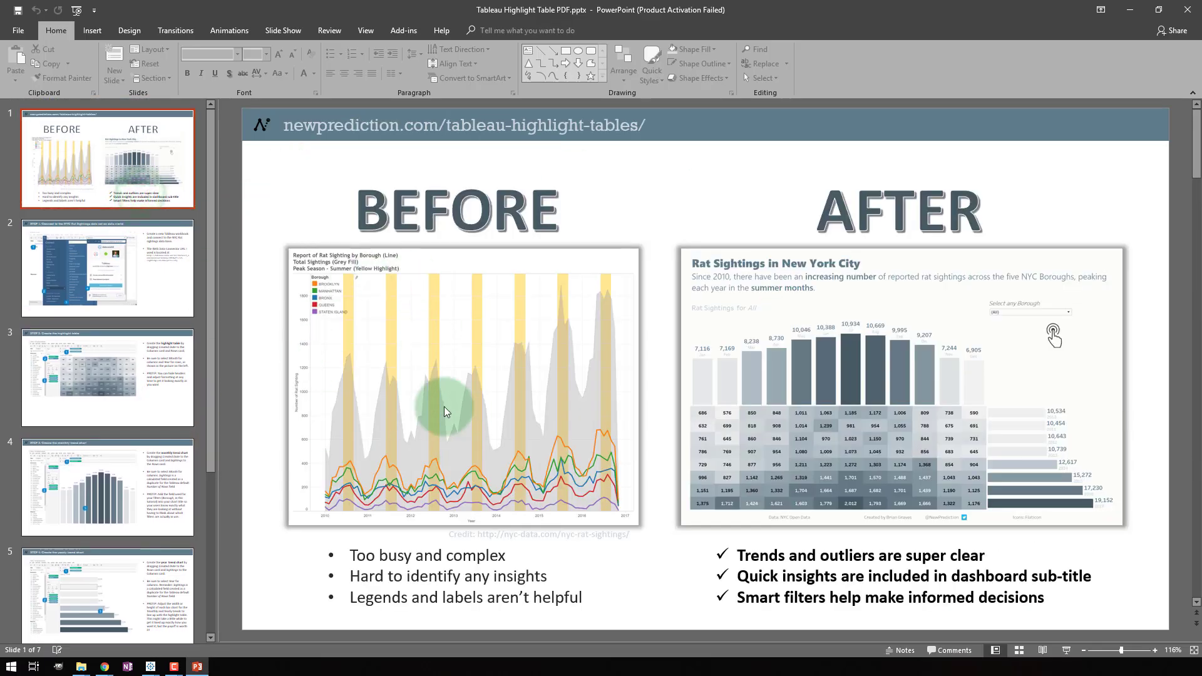